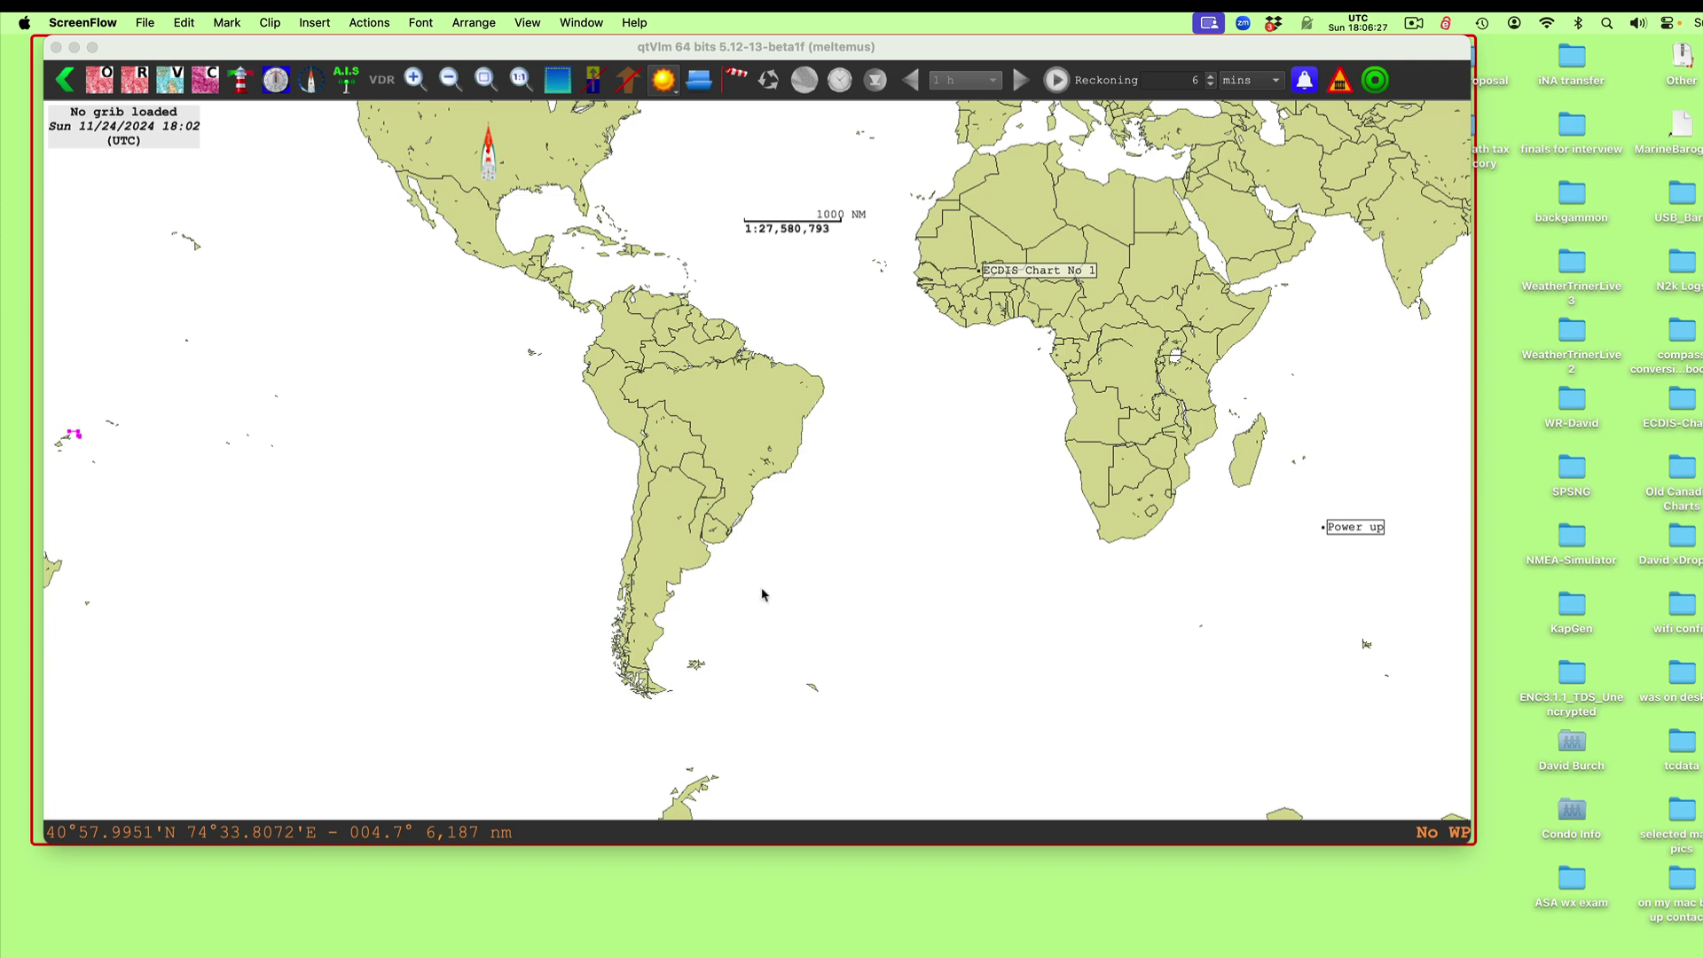
# Open the weather images list and add a new, enabled weather image configuration
pyautogui.moveTo(733, 406); pyautogui.dragTo(738, 432)
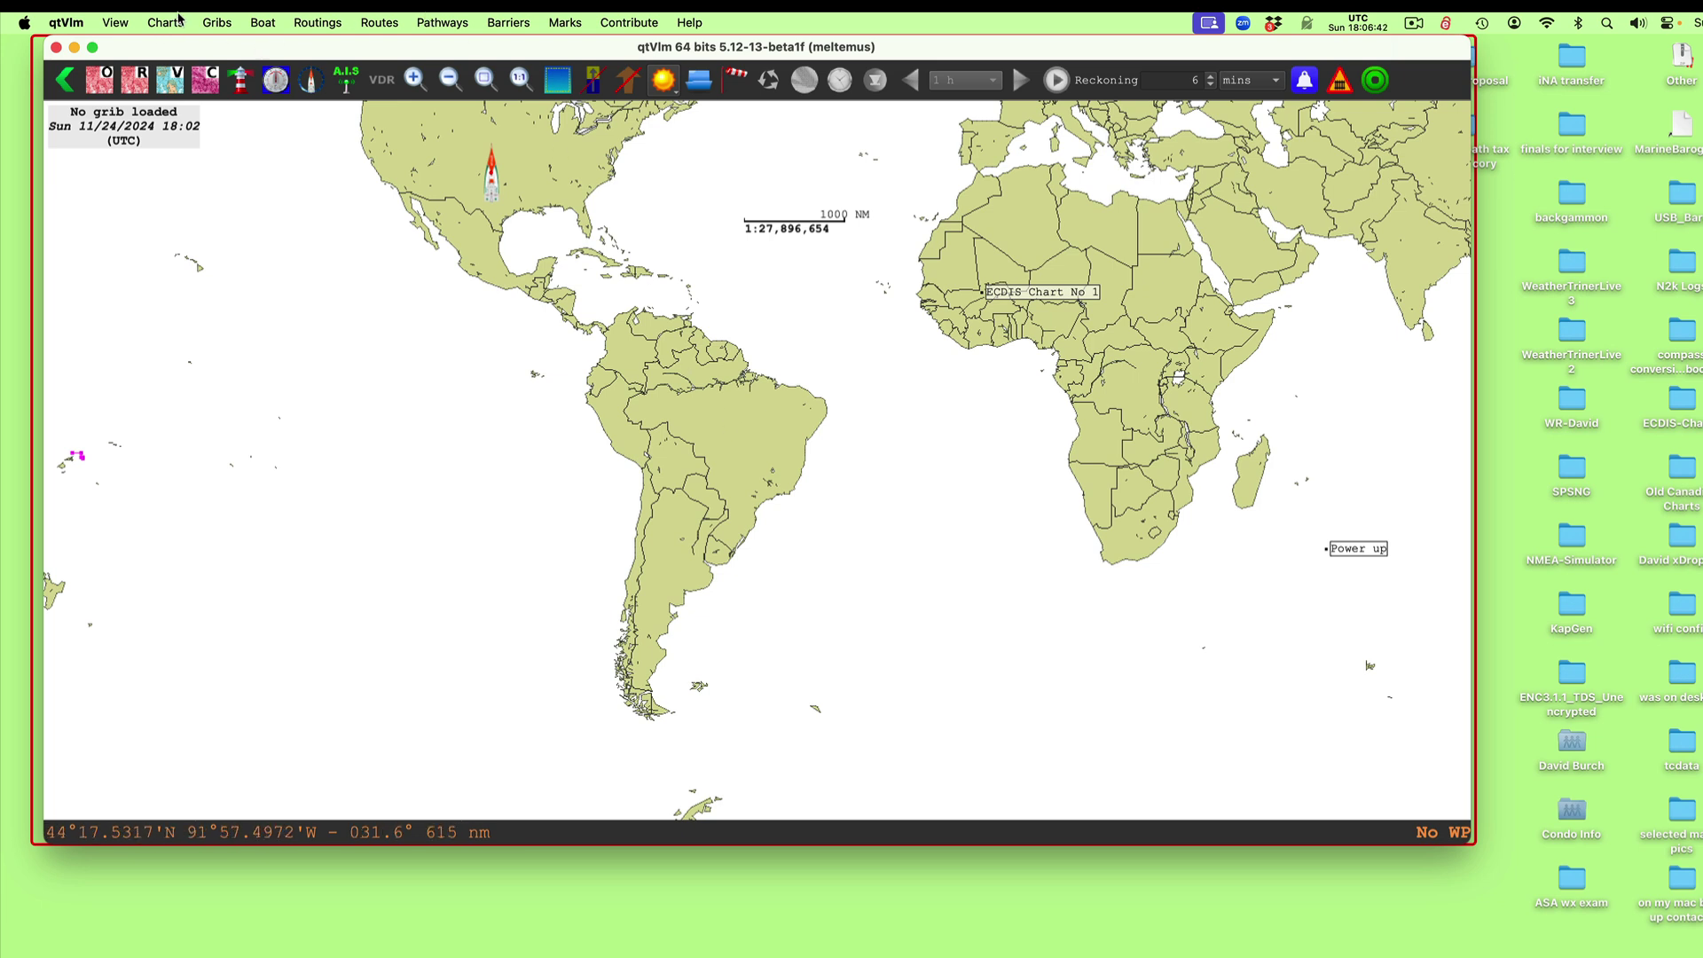
pyautogui.click(214, 22)
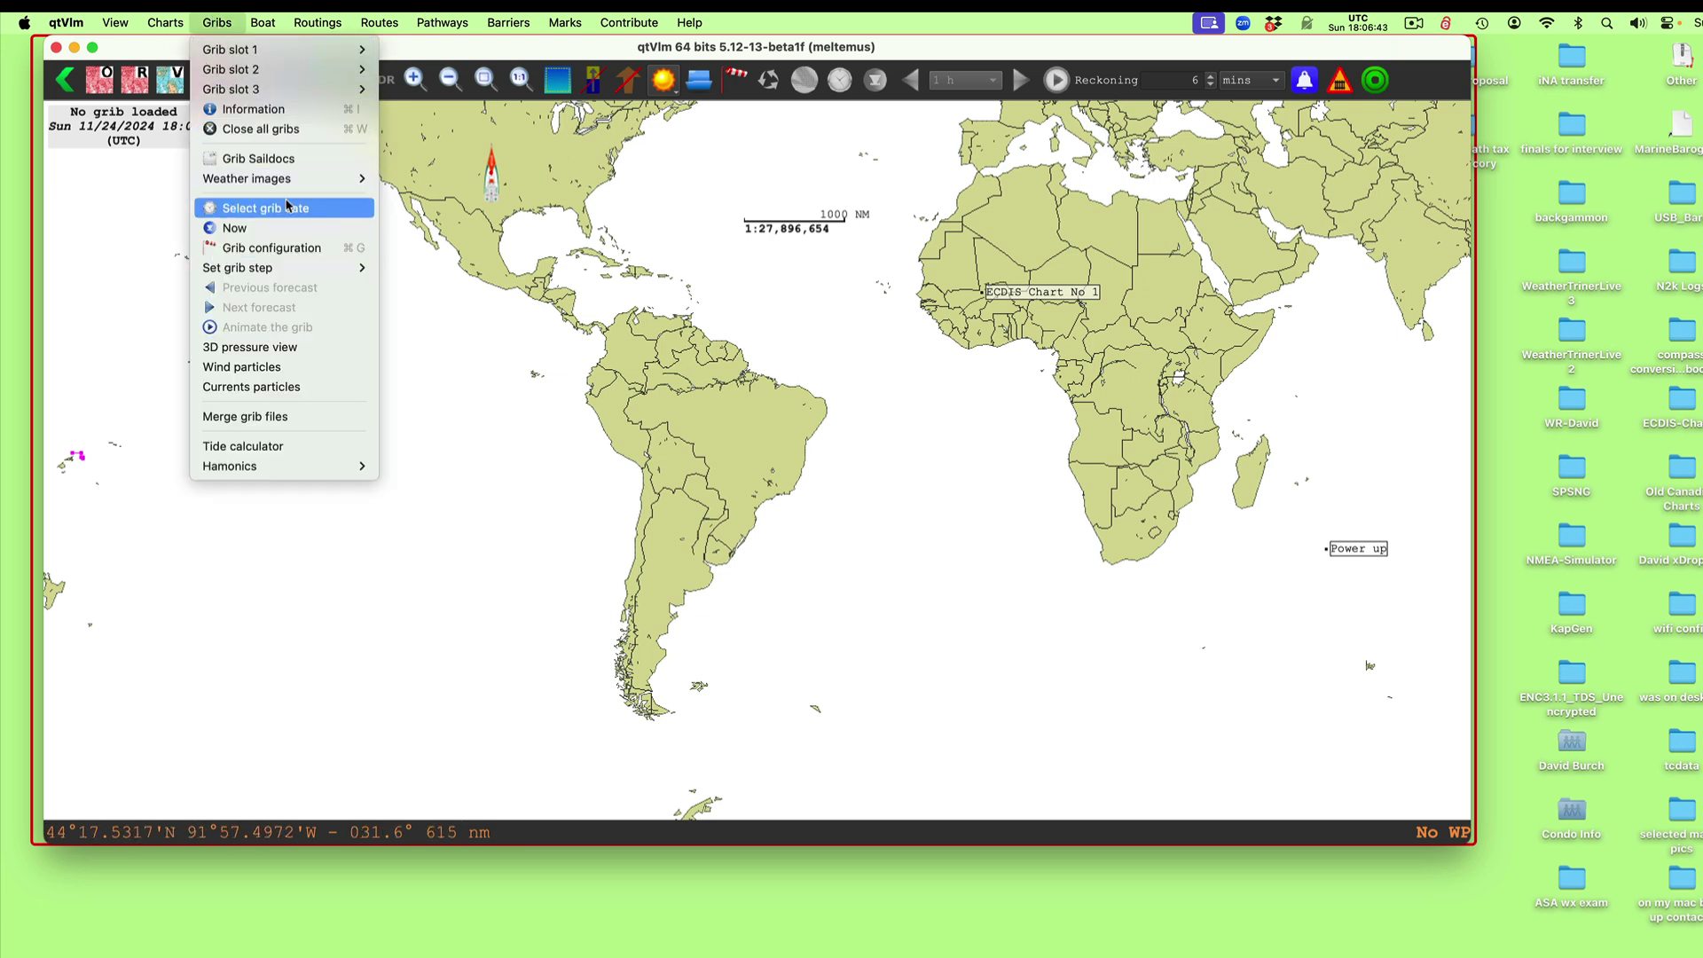
pyautogui.moveTo(295, 180)
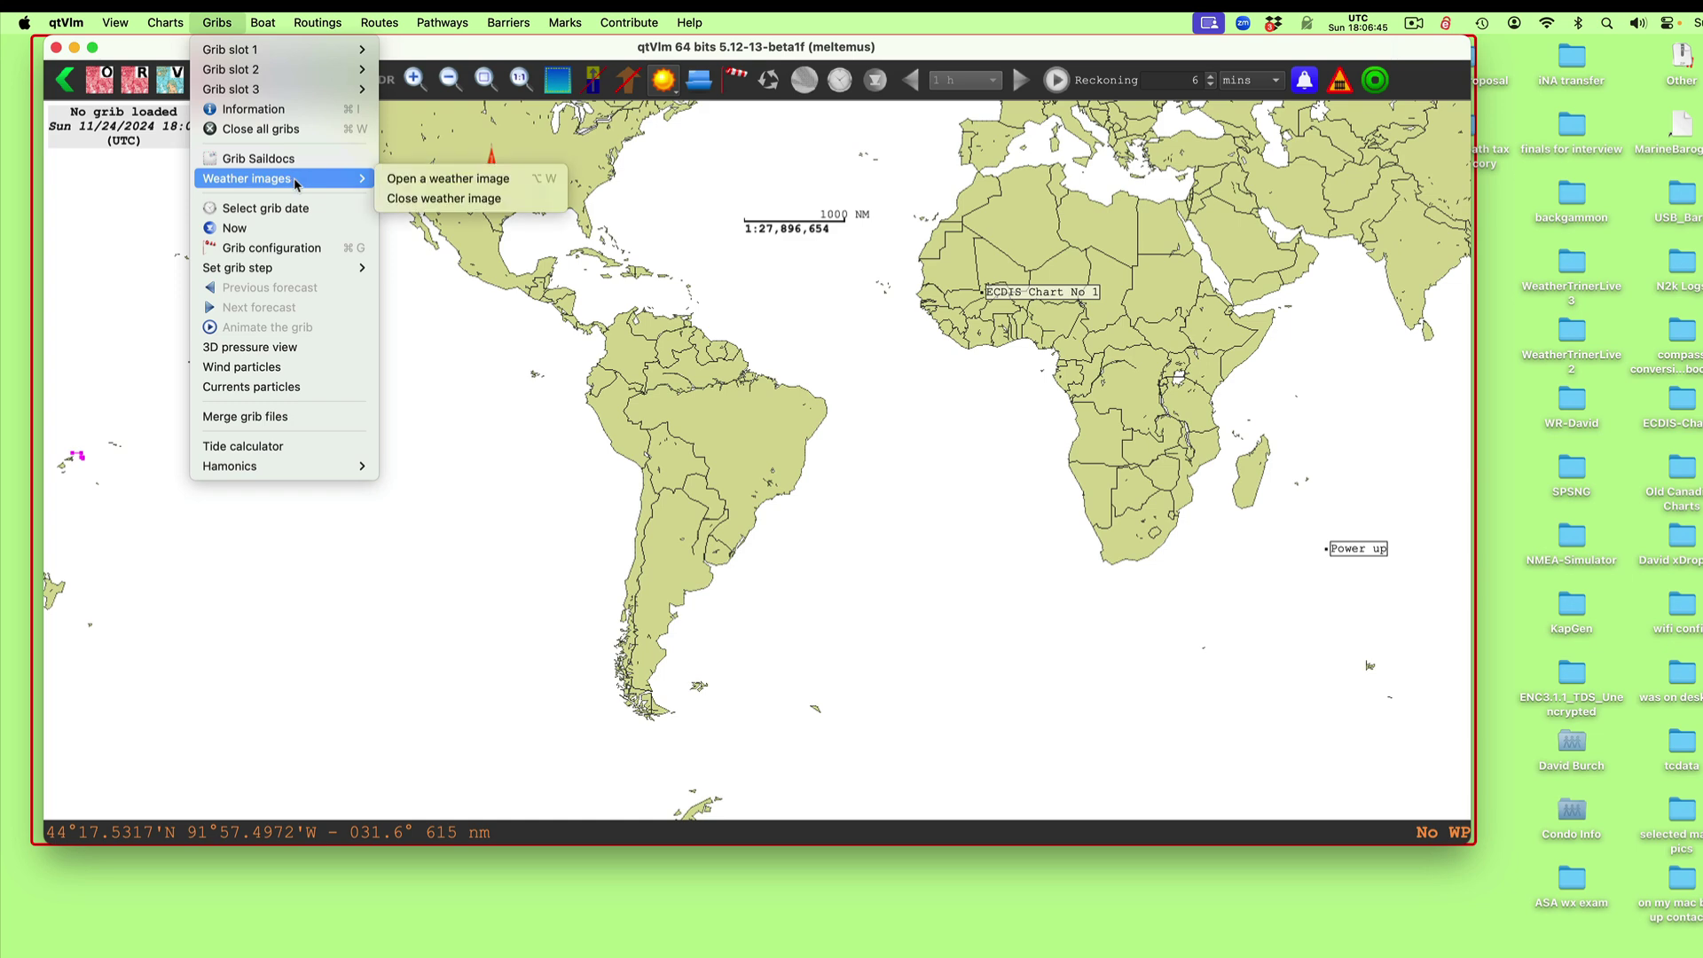
pyautogui.click(405, 180)
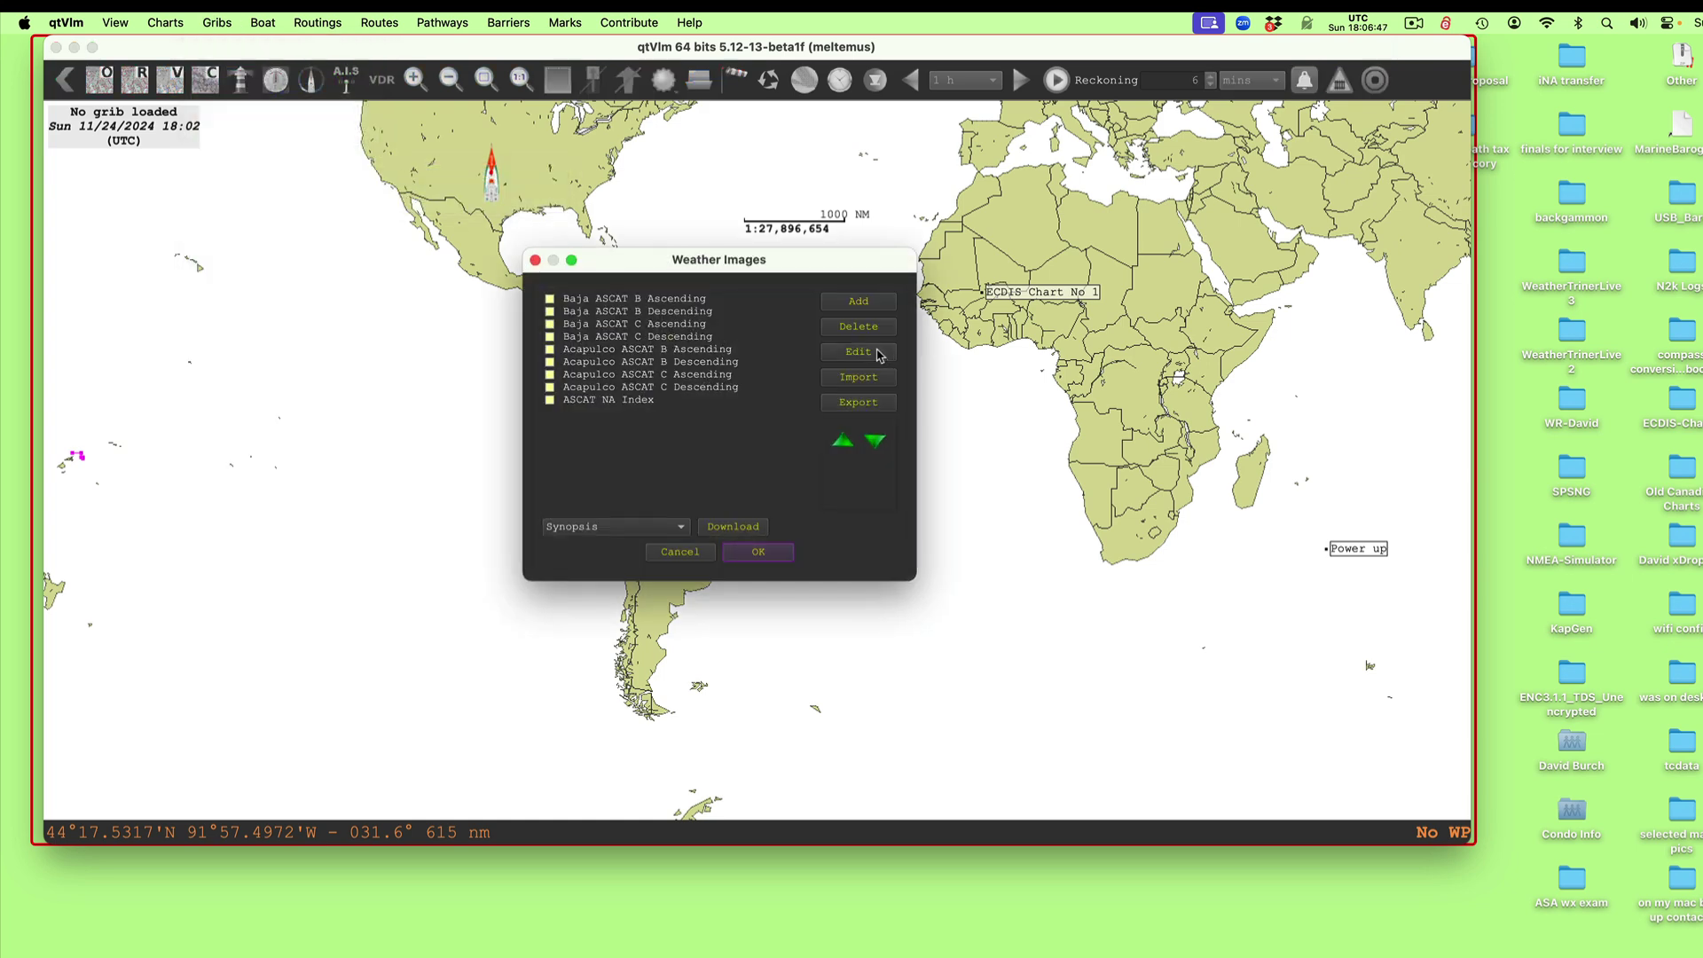
pyautogui.click(859, 302)
pyautogui.click(650, 299)
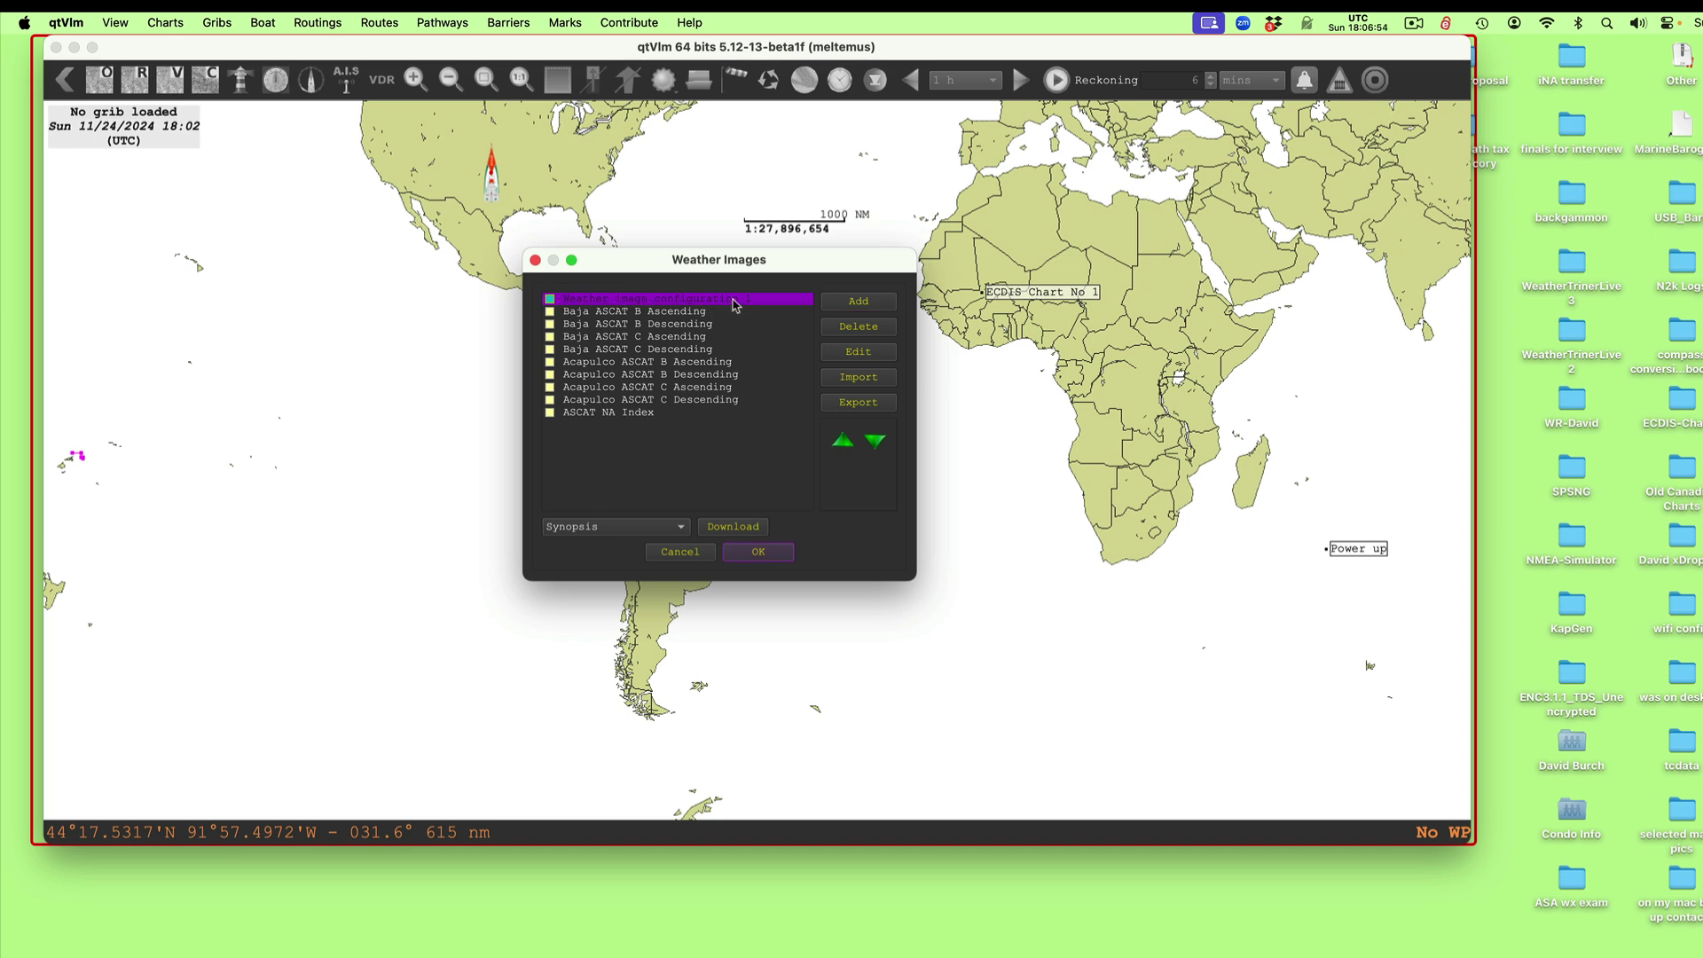
# Download "South America Surface Analysis FIX TIME" from the Others category into the new configuration and load it on the chart
pyautogui.click(618, 528)
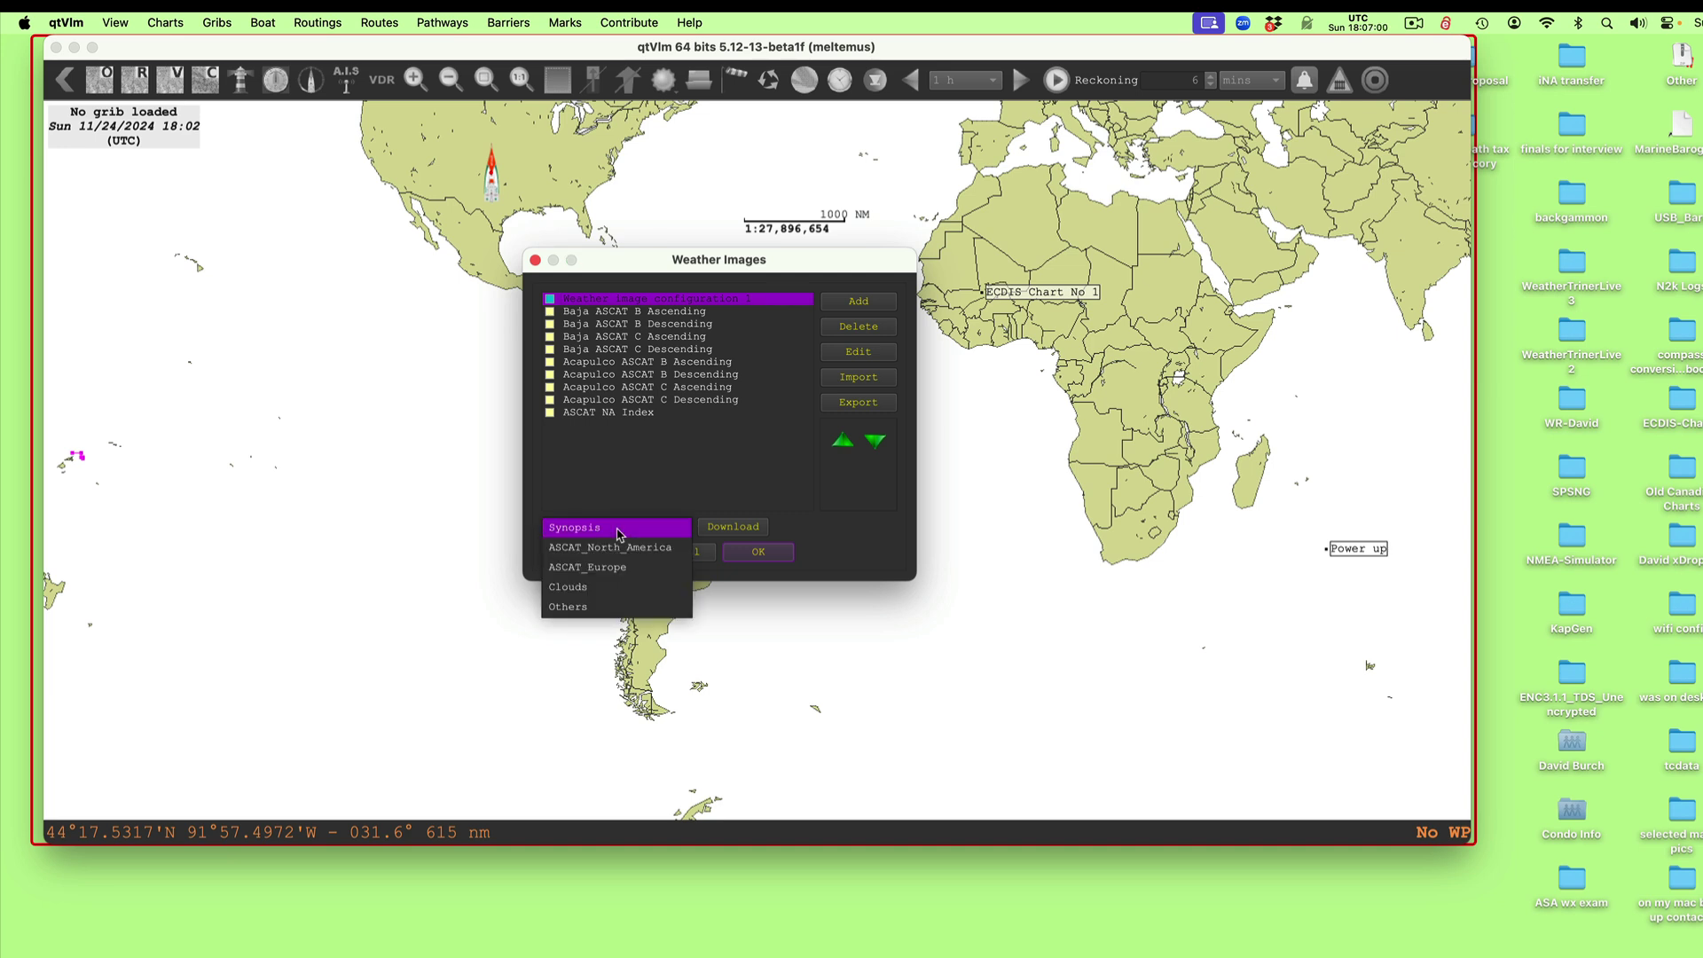
pyautogui.click(596, 608)
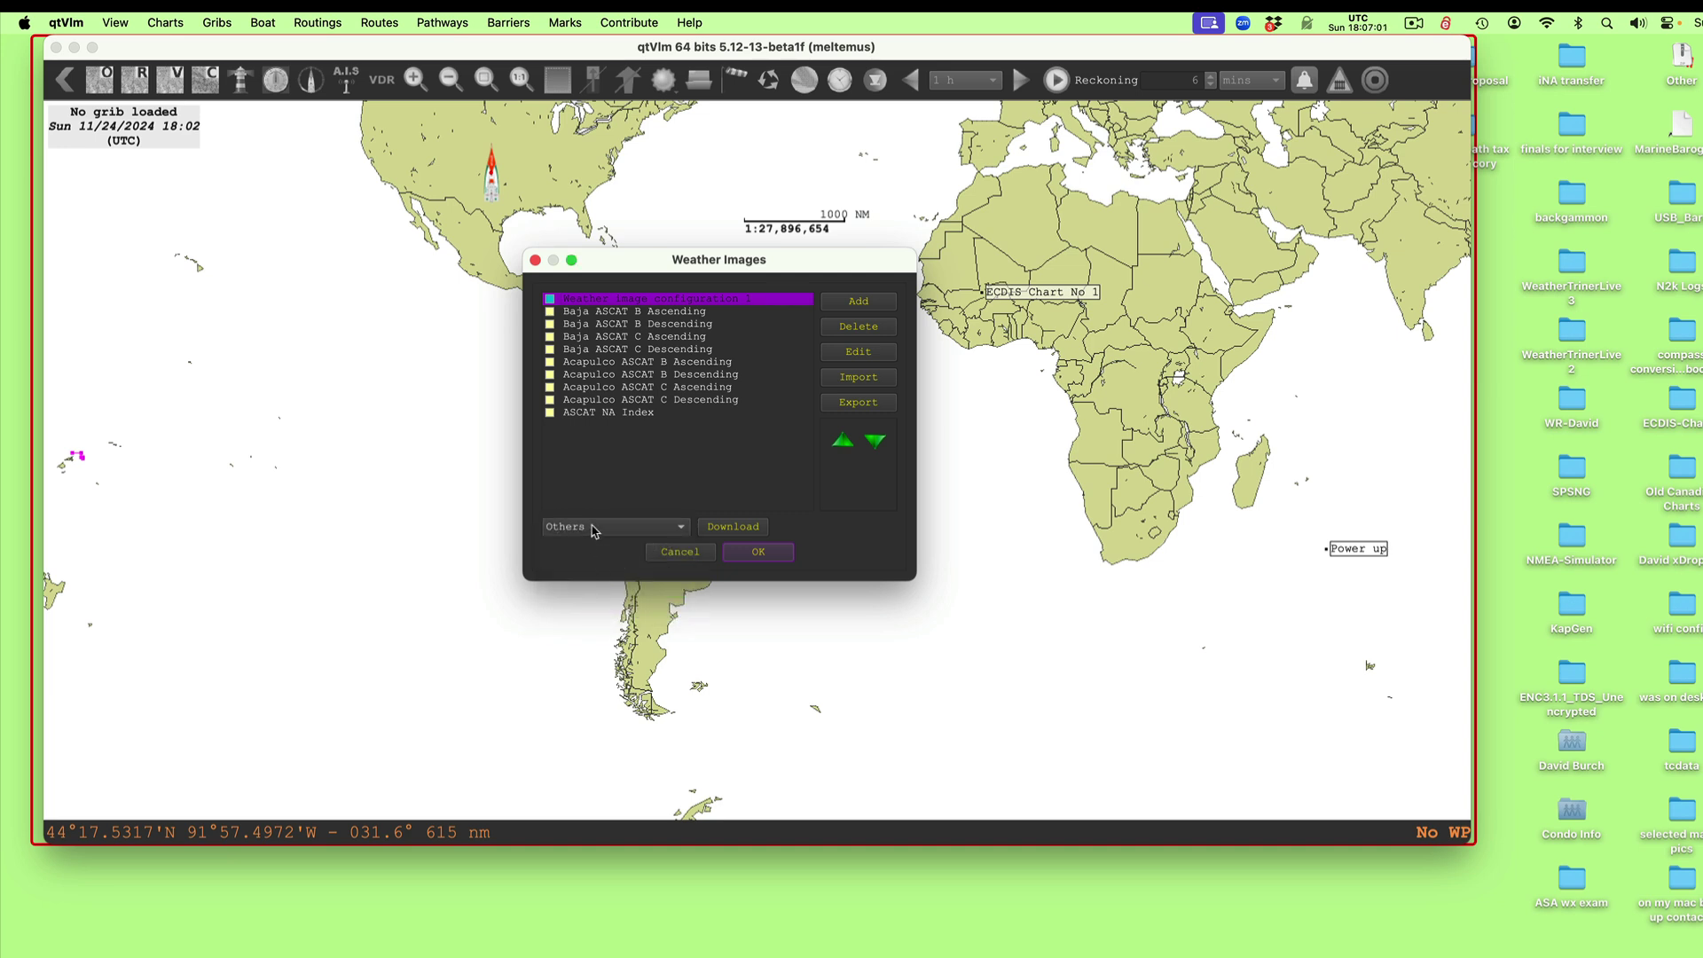
pyautogui.click(734, 529)
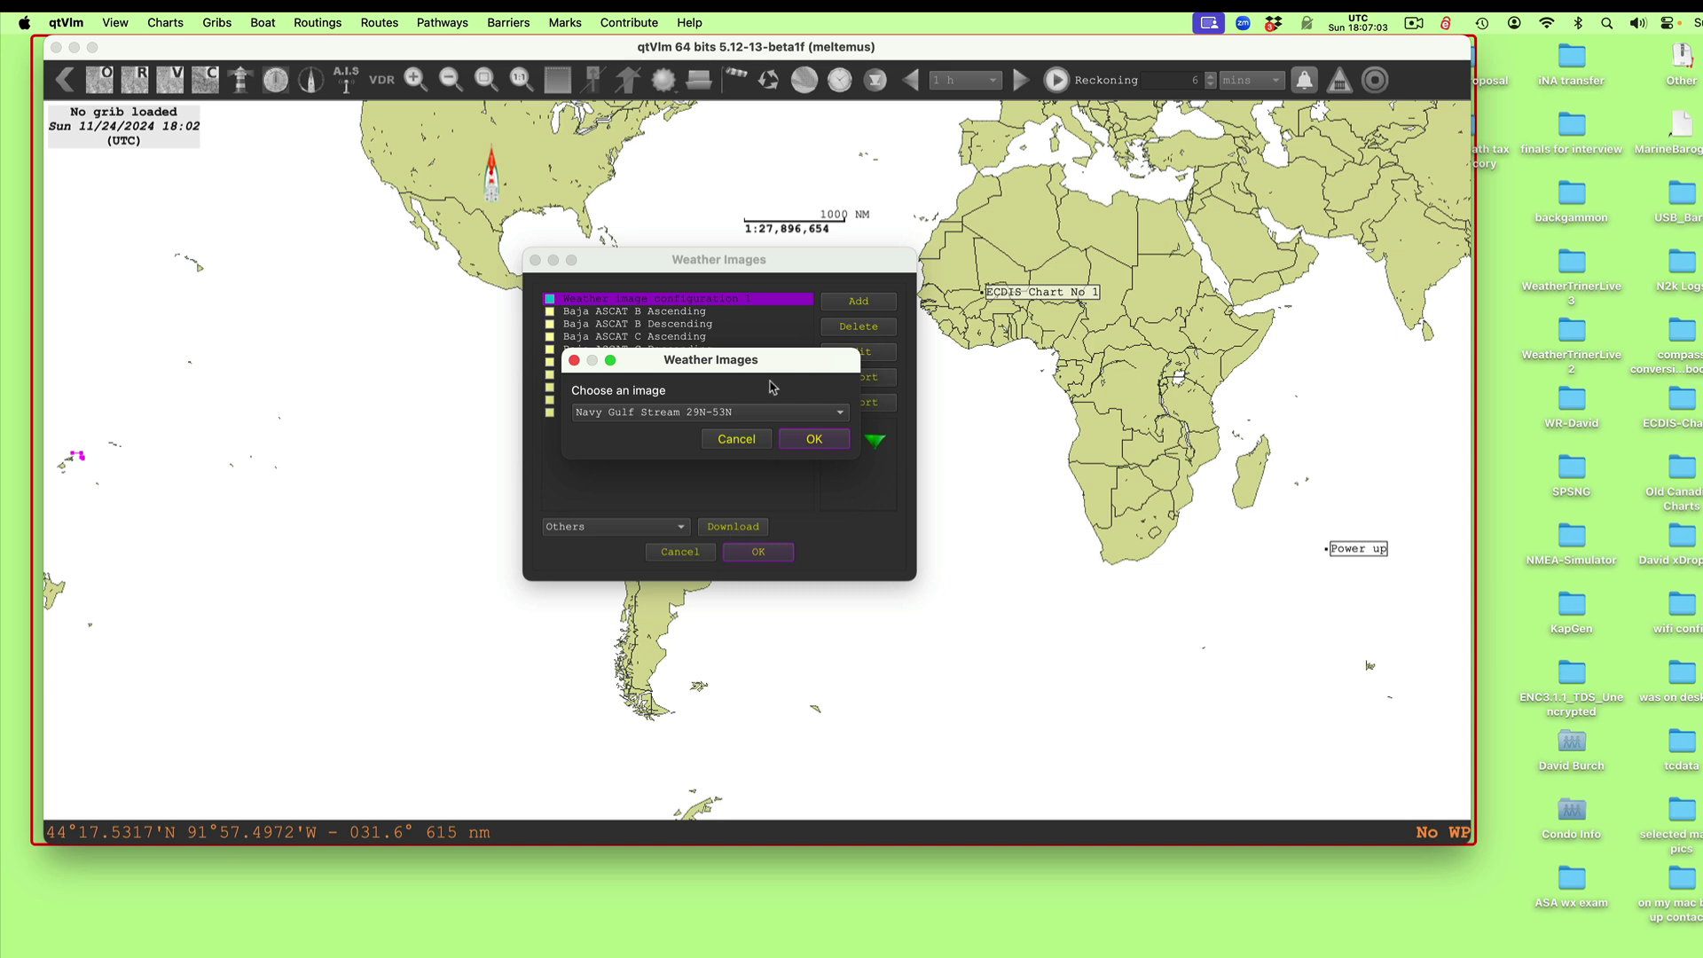
pyautogui.click(799, 414)
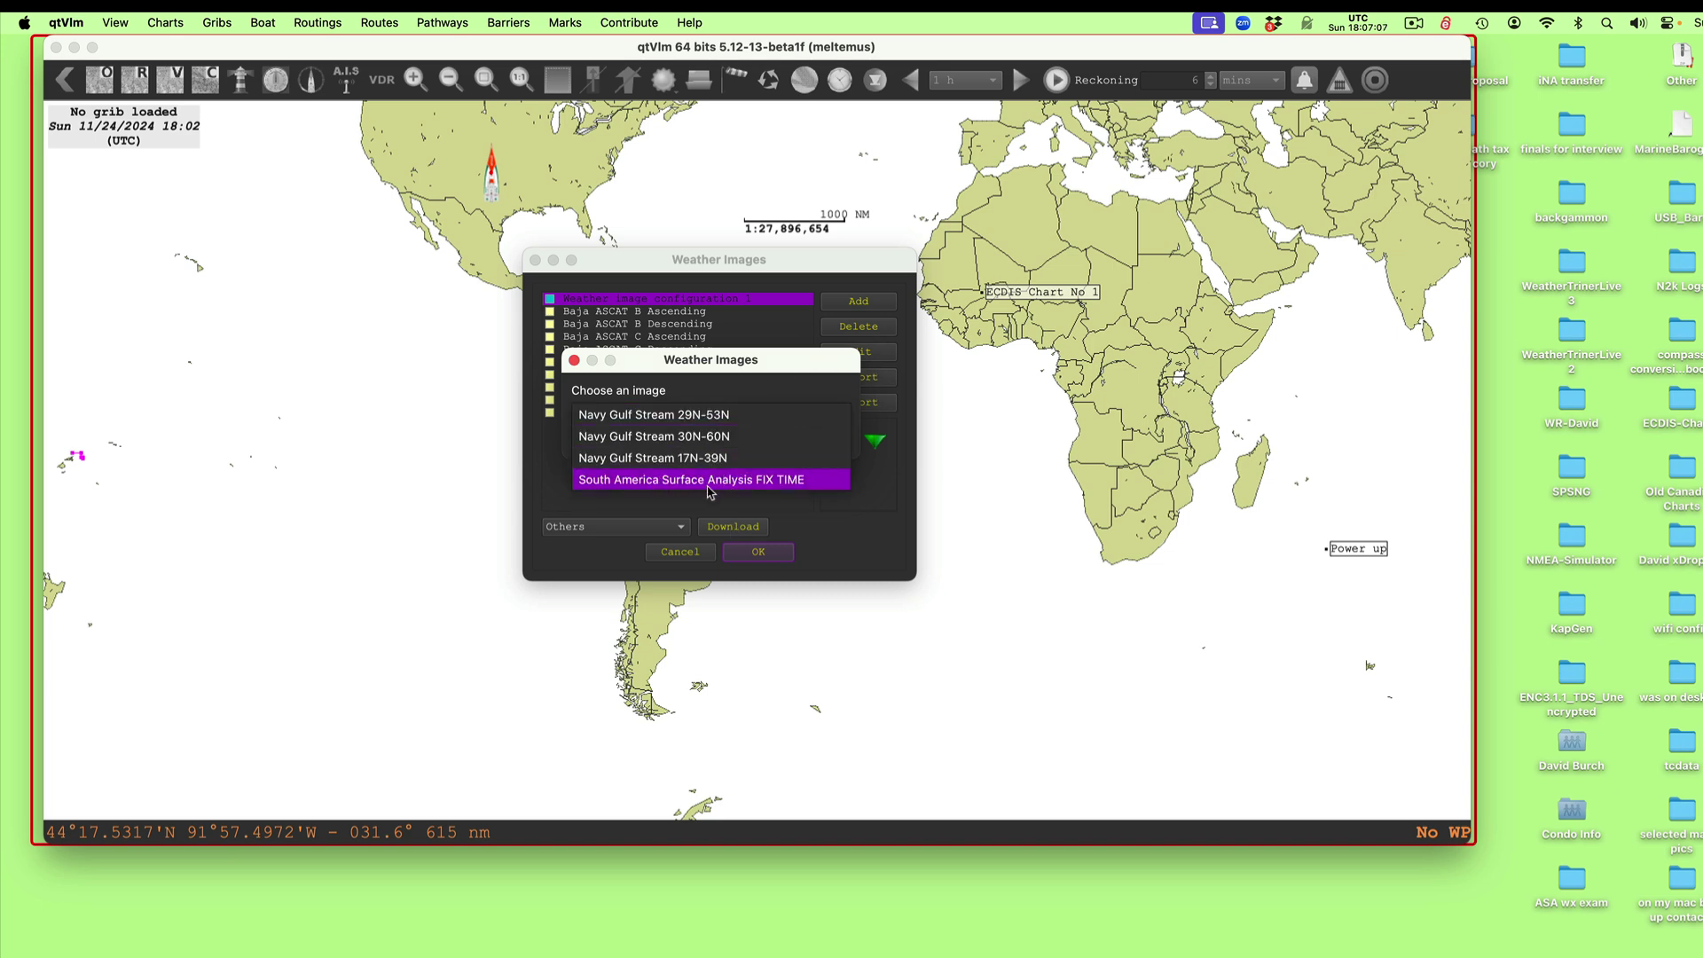
pyautogui.click(753, 487)
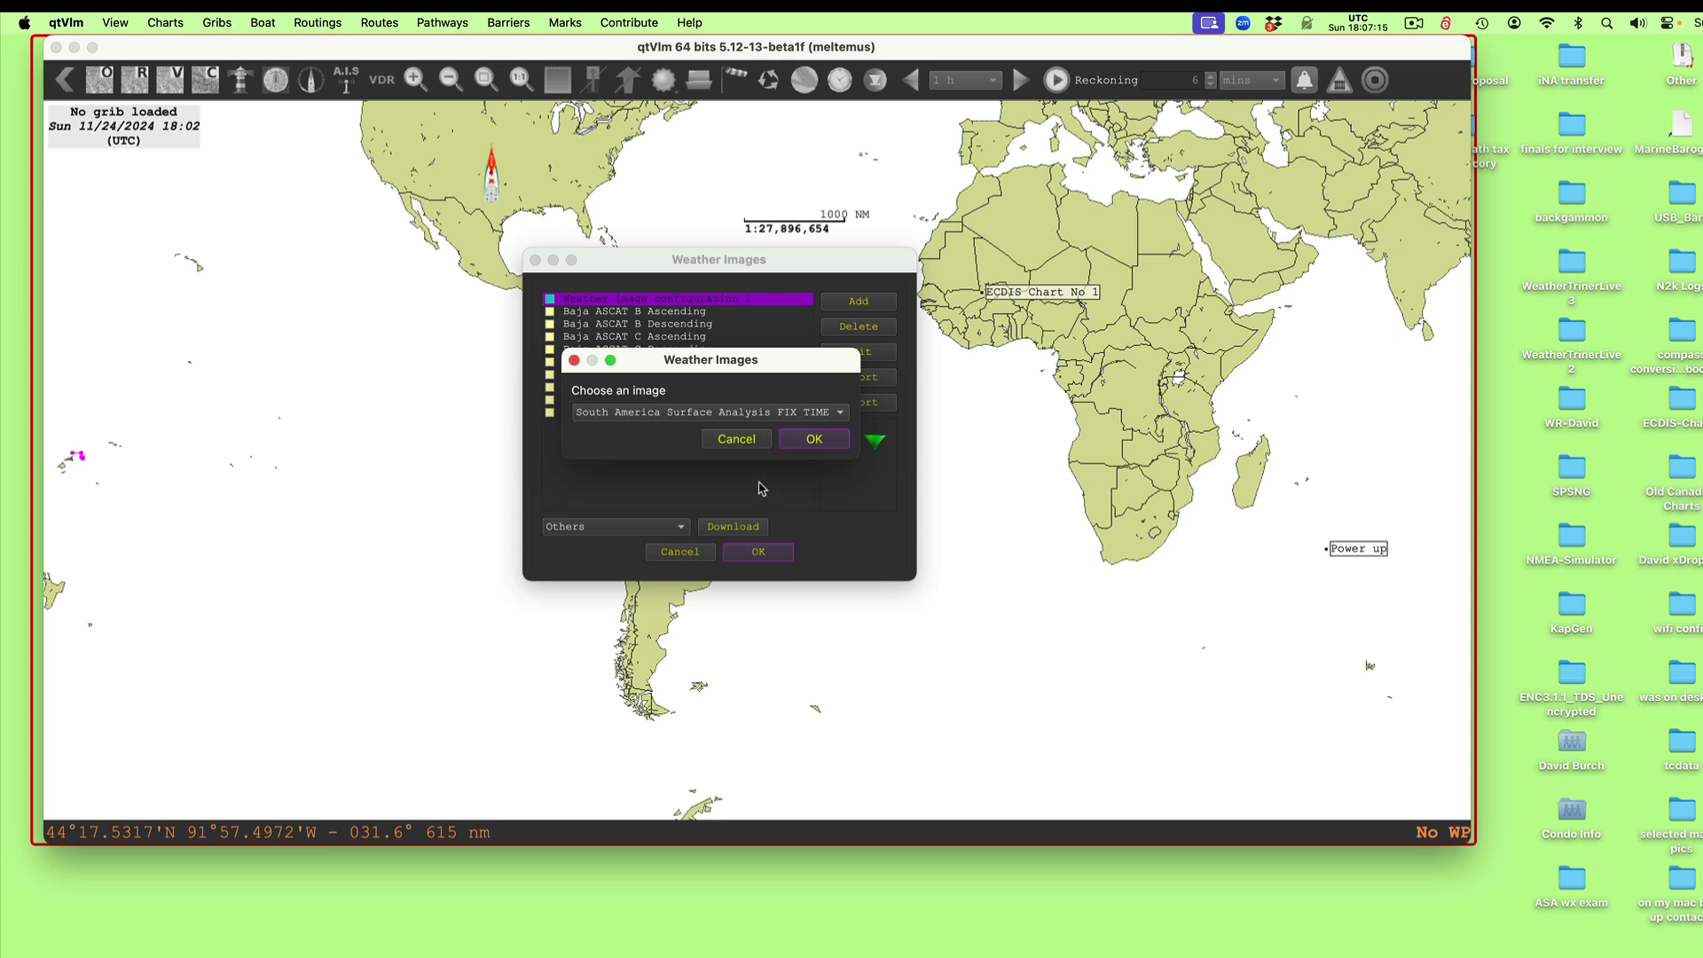
pyautogui.click(813, 440)
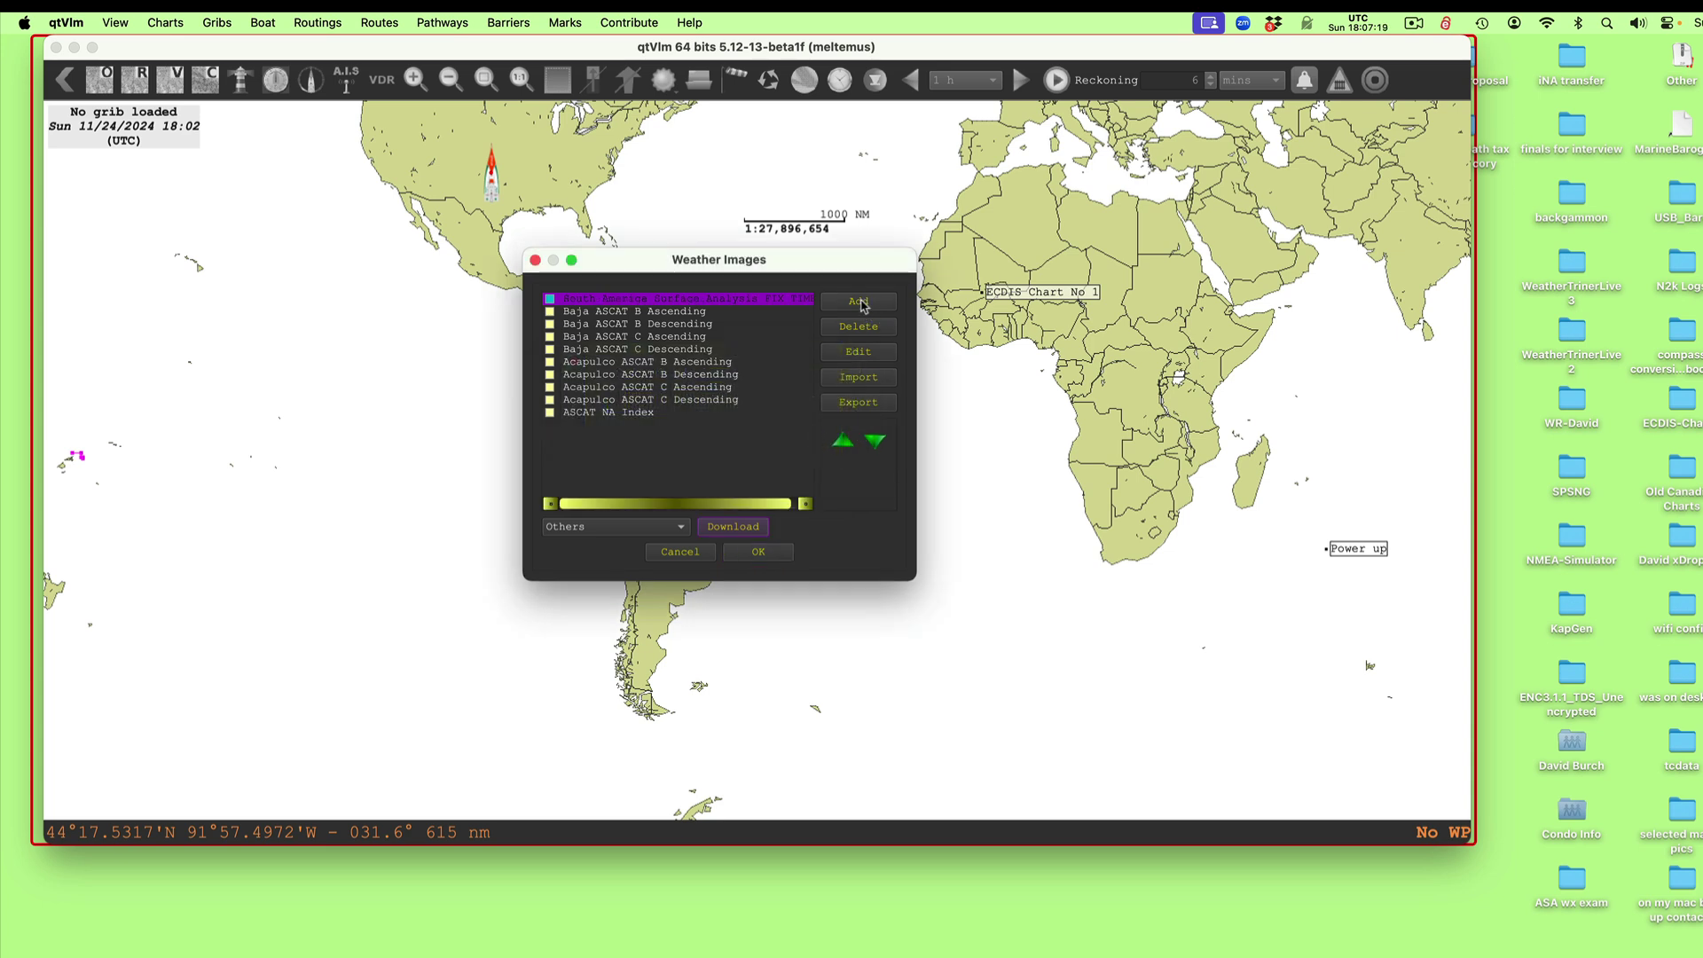
pyautogui.click(759, 554)
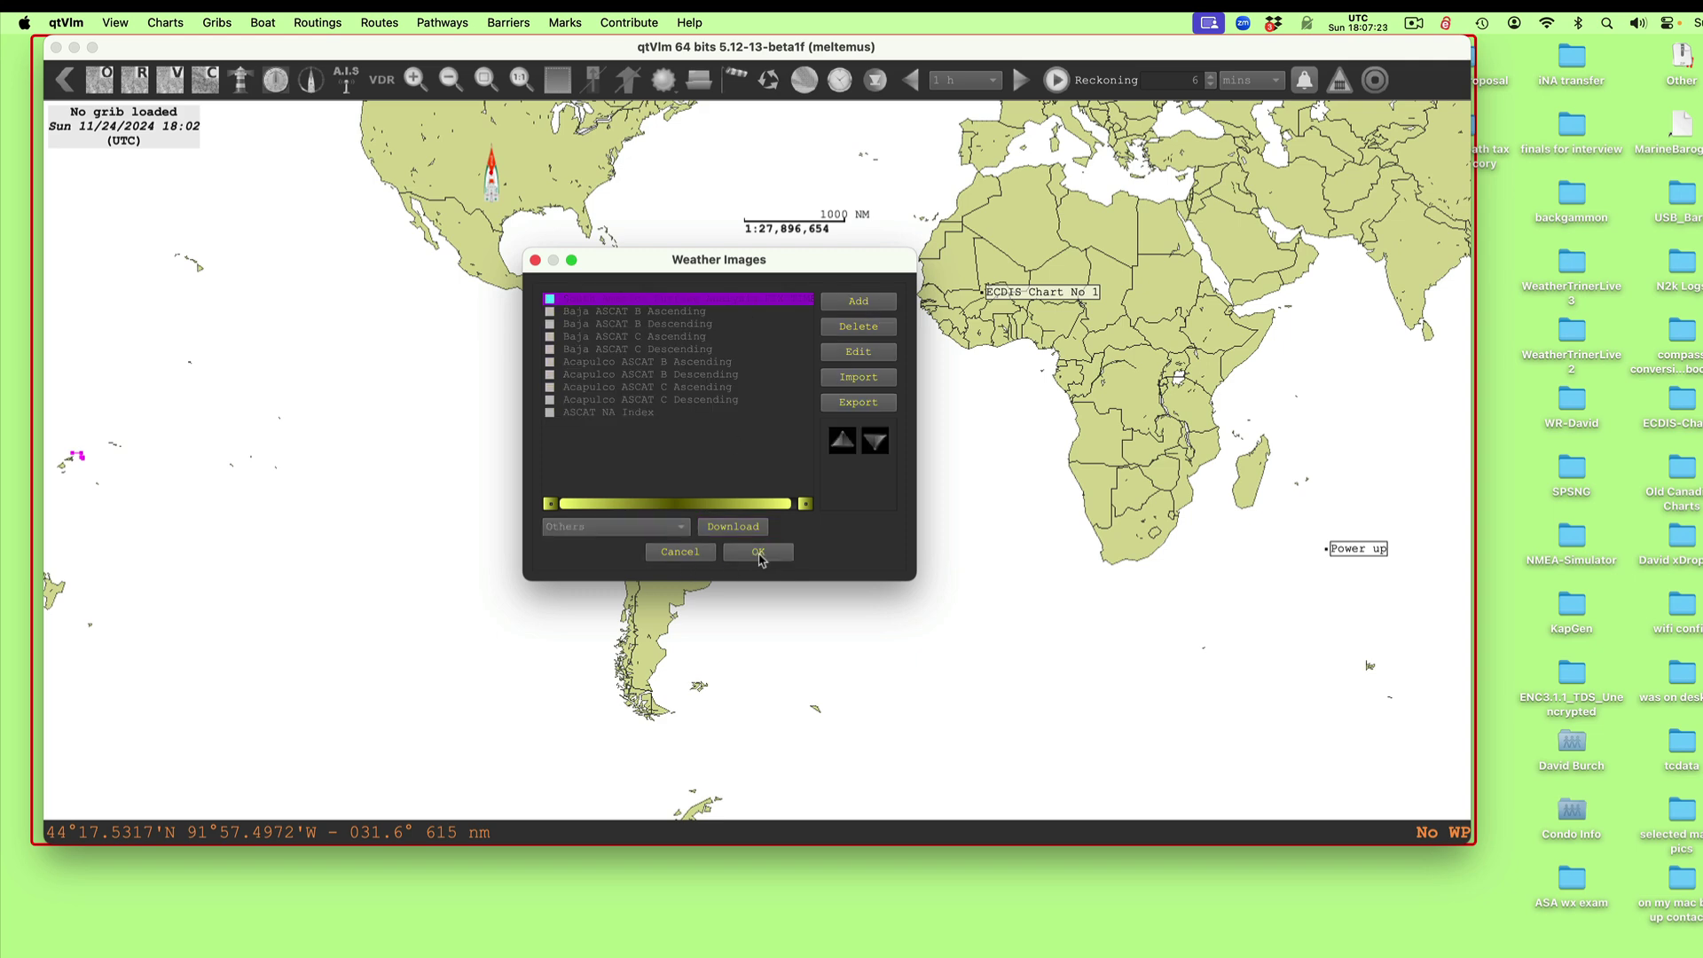
# Examine the South America overlay and its issue date on the chart, and reopen the weather images list
pyautogui.scroll(2, 757, 500)
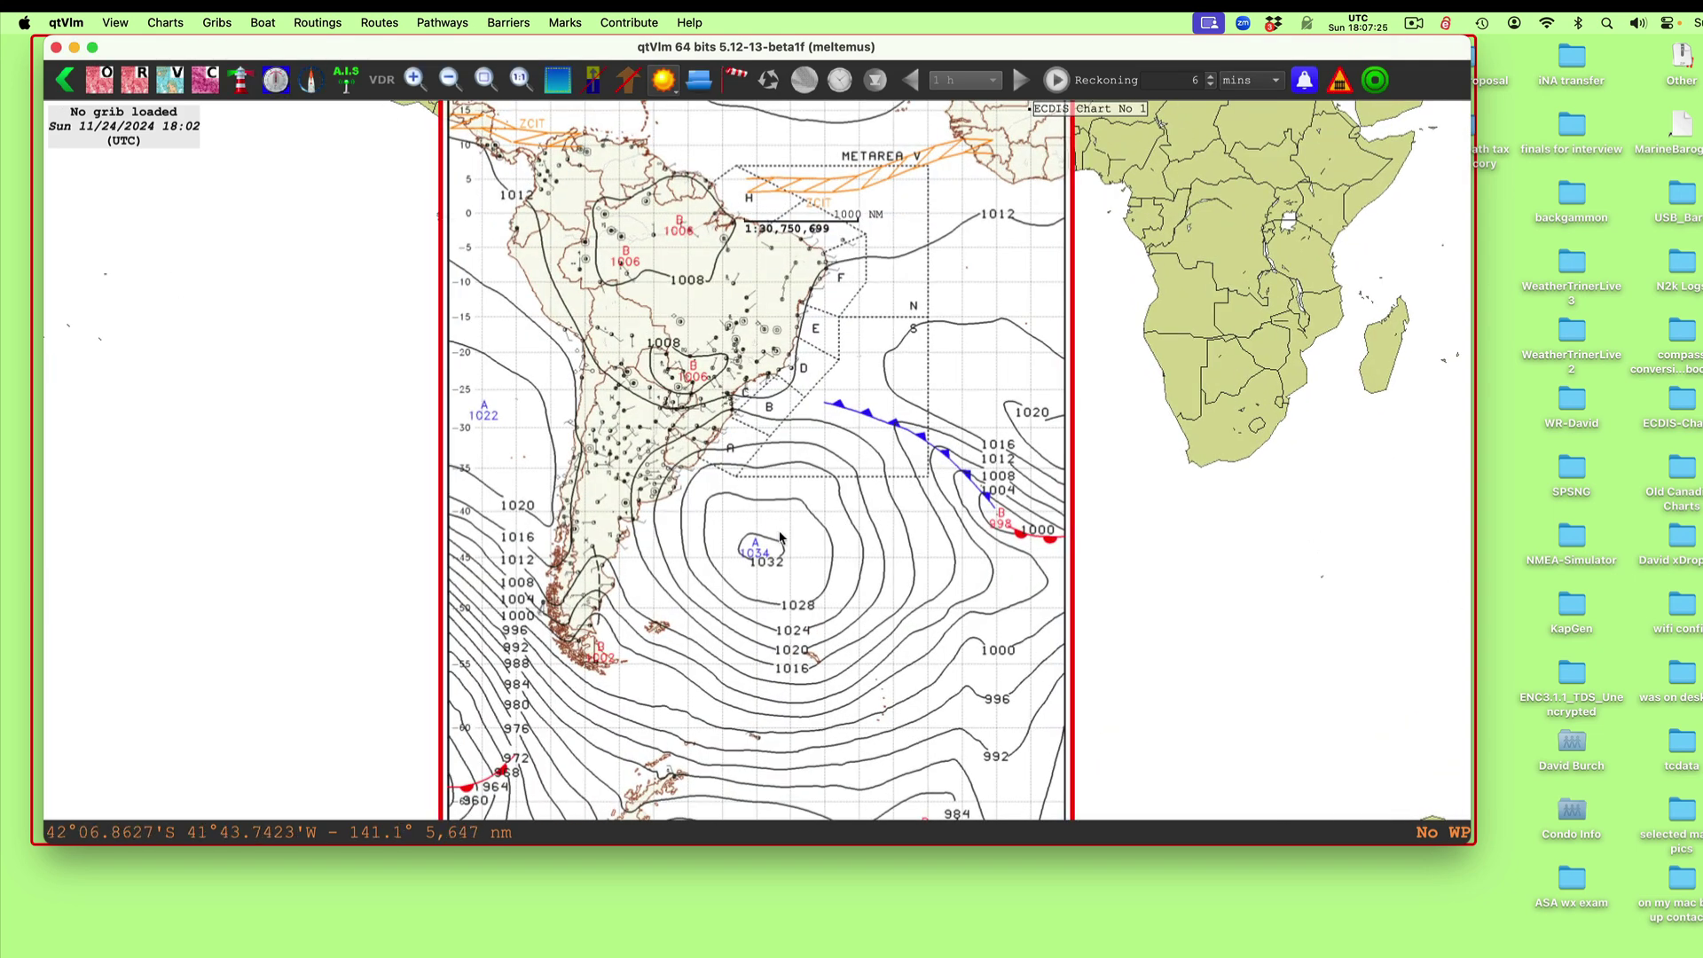
pyautogui.scroll(-1, 781, 537)
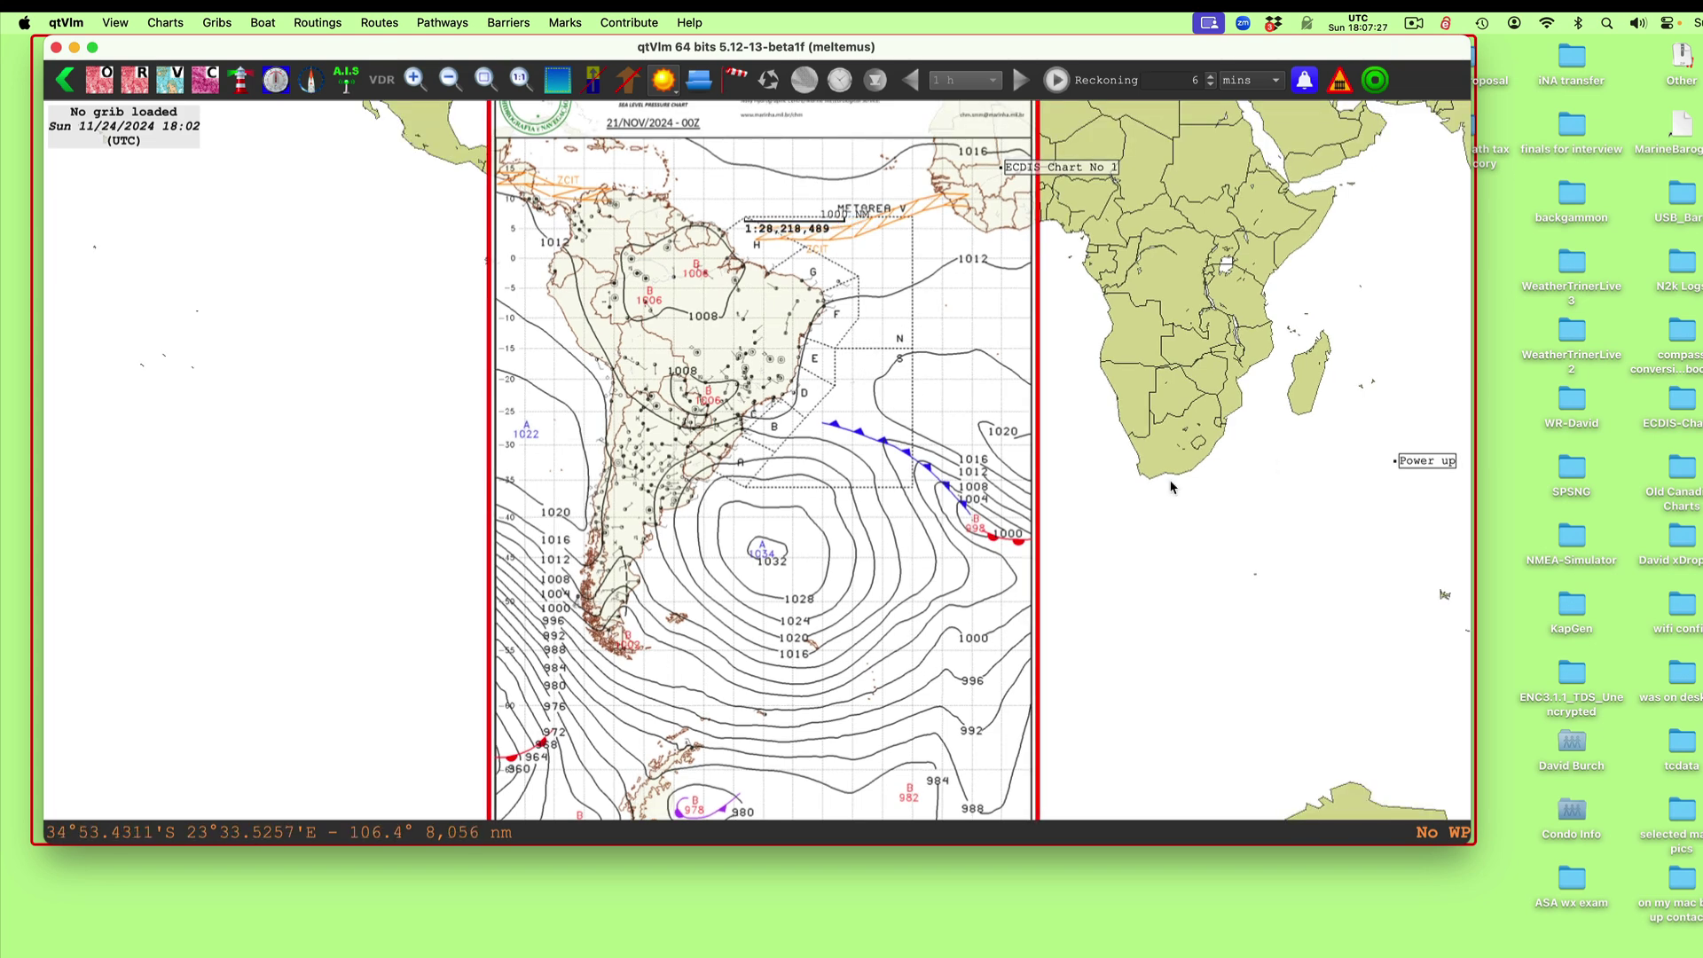
pyautogui.moveTo(1171, 487); pyautogui.dragTo(1201, 662)
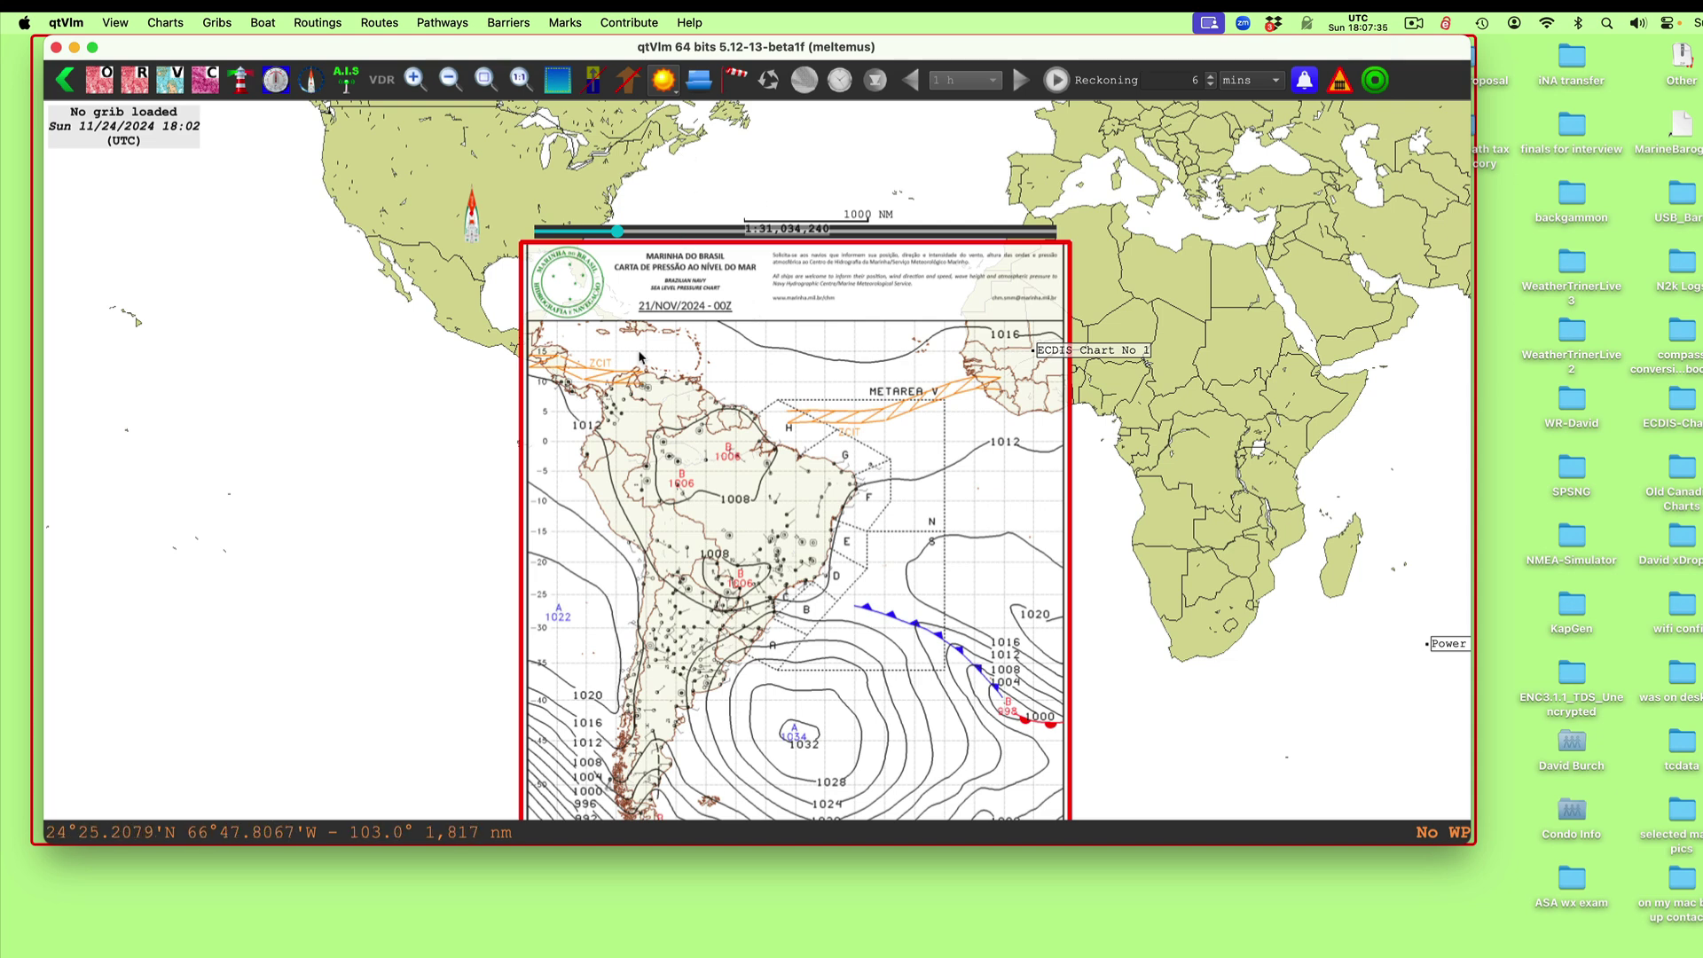
pyautogui.doubleClick(732, 313)
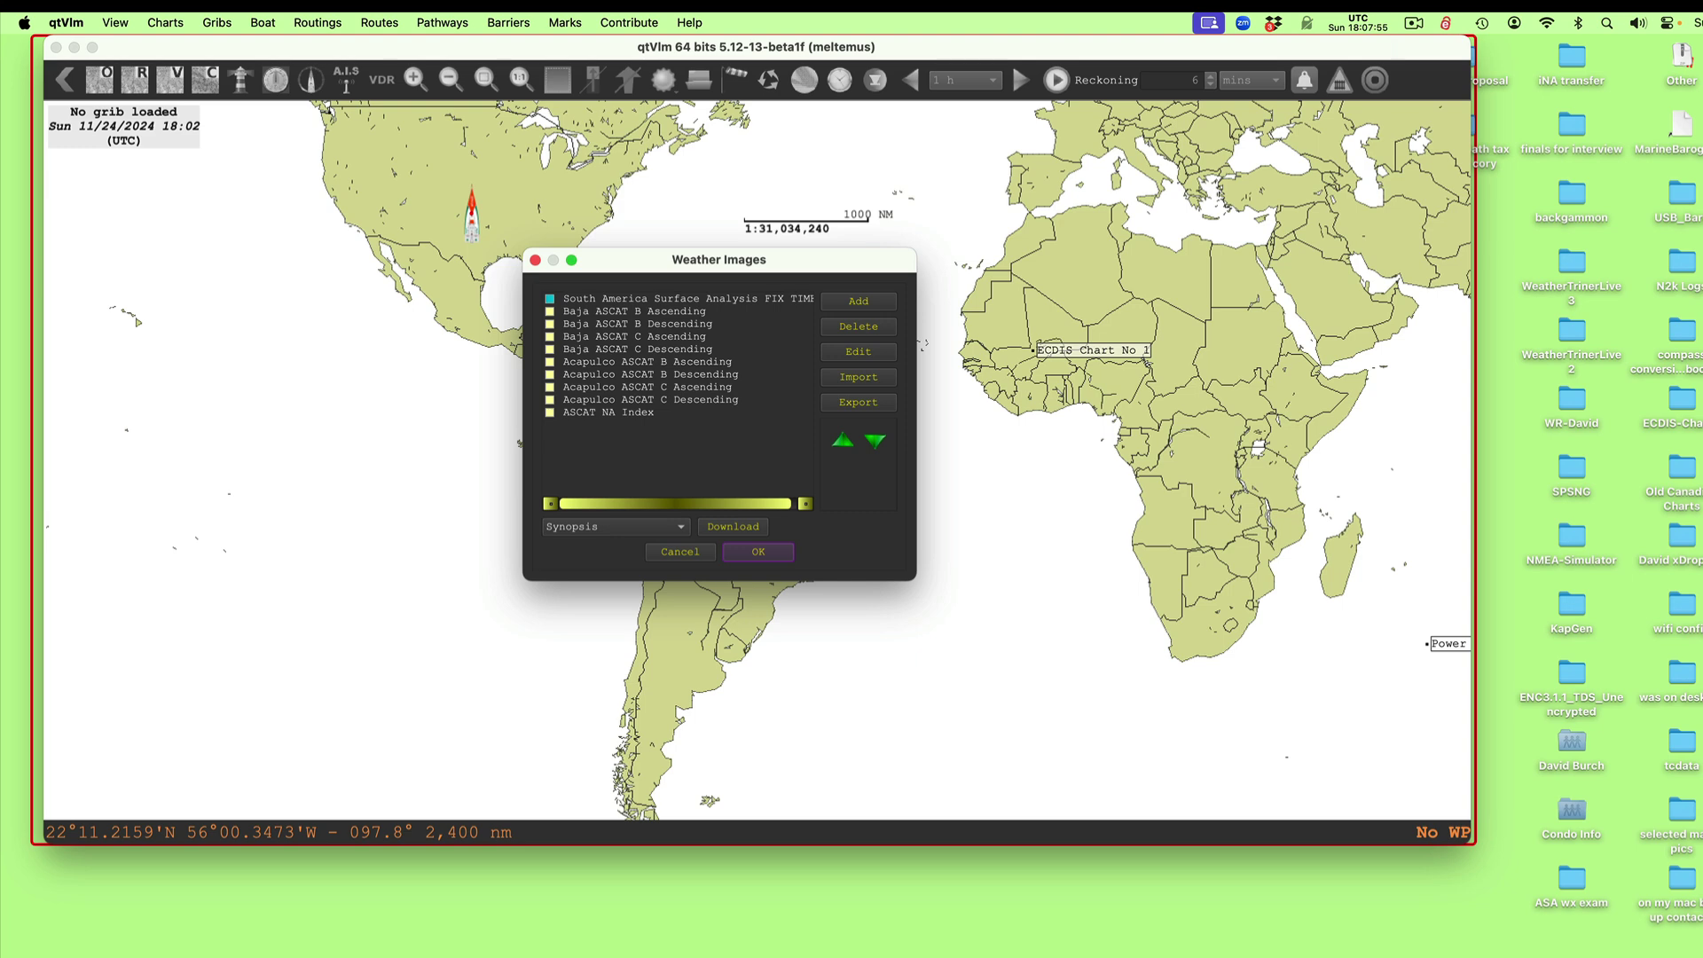
# Switch to Chrome and open the overlay index at starpath.com/overlays
pyautogui.press('super+Tab')
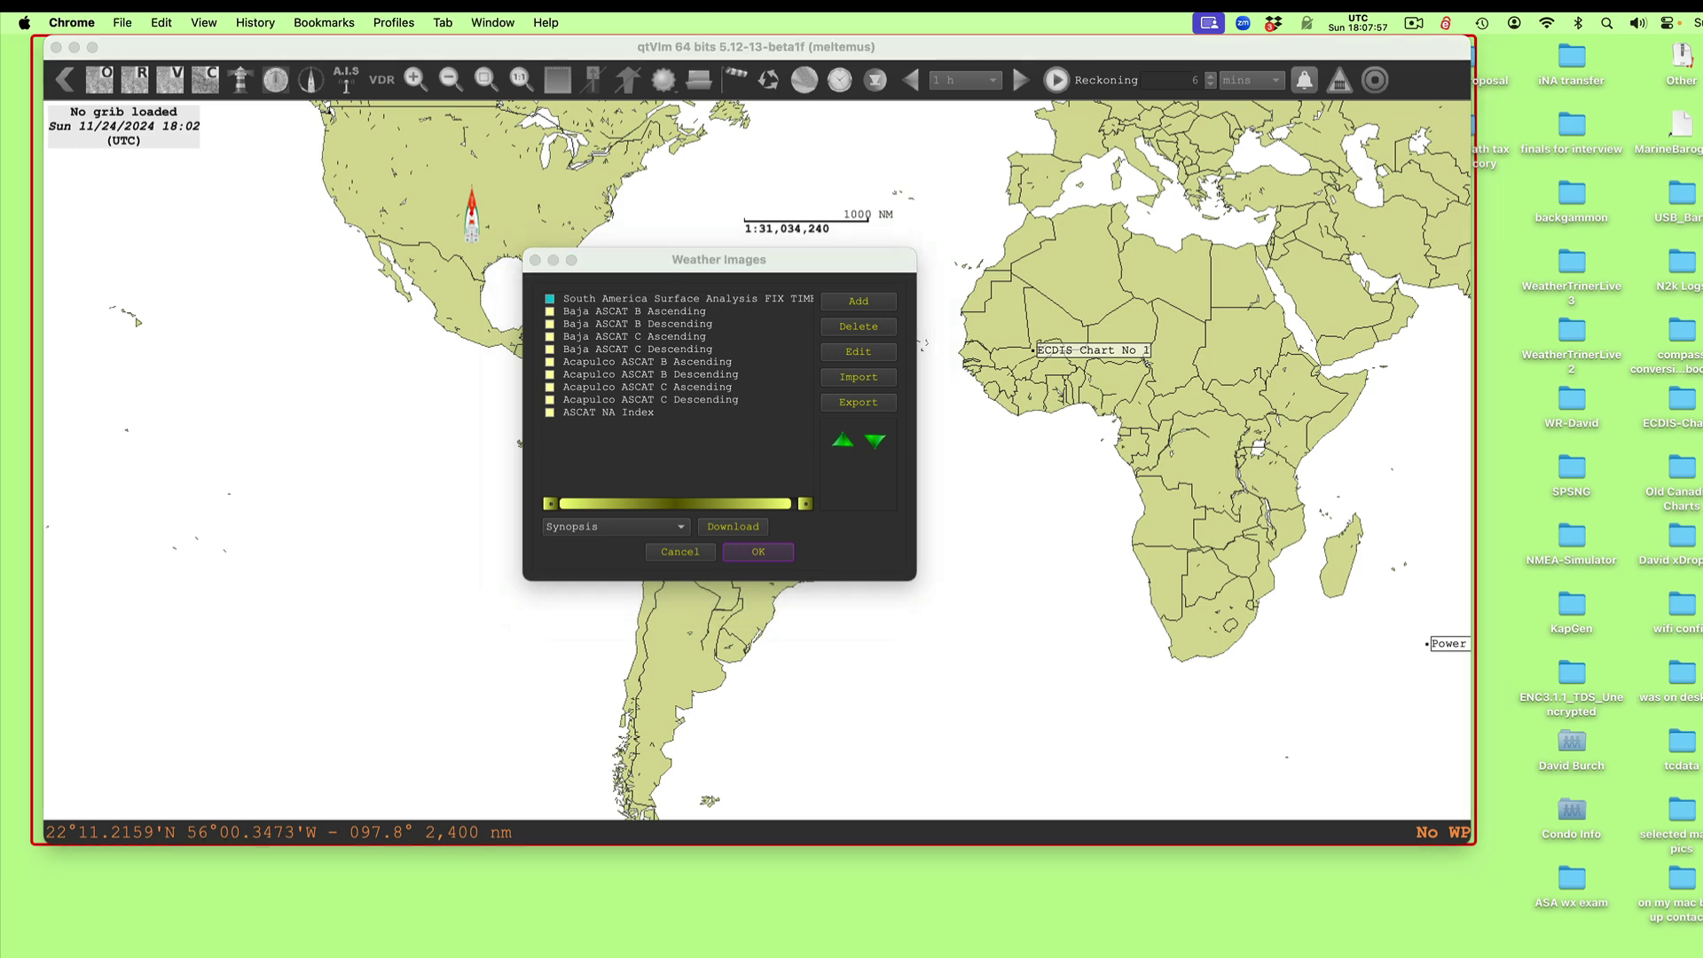
pyautogui.moveTo(1702, 45); pyautogui.dragTo(912, 22)
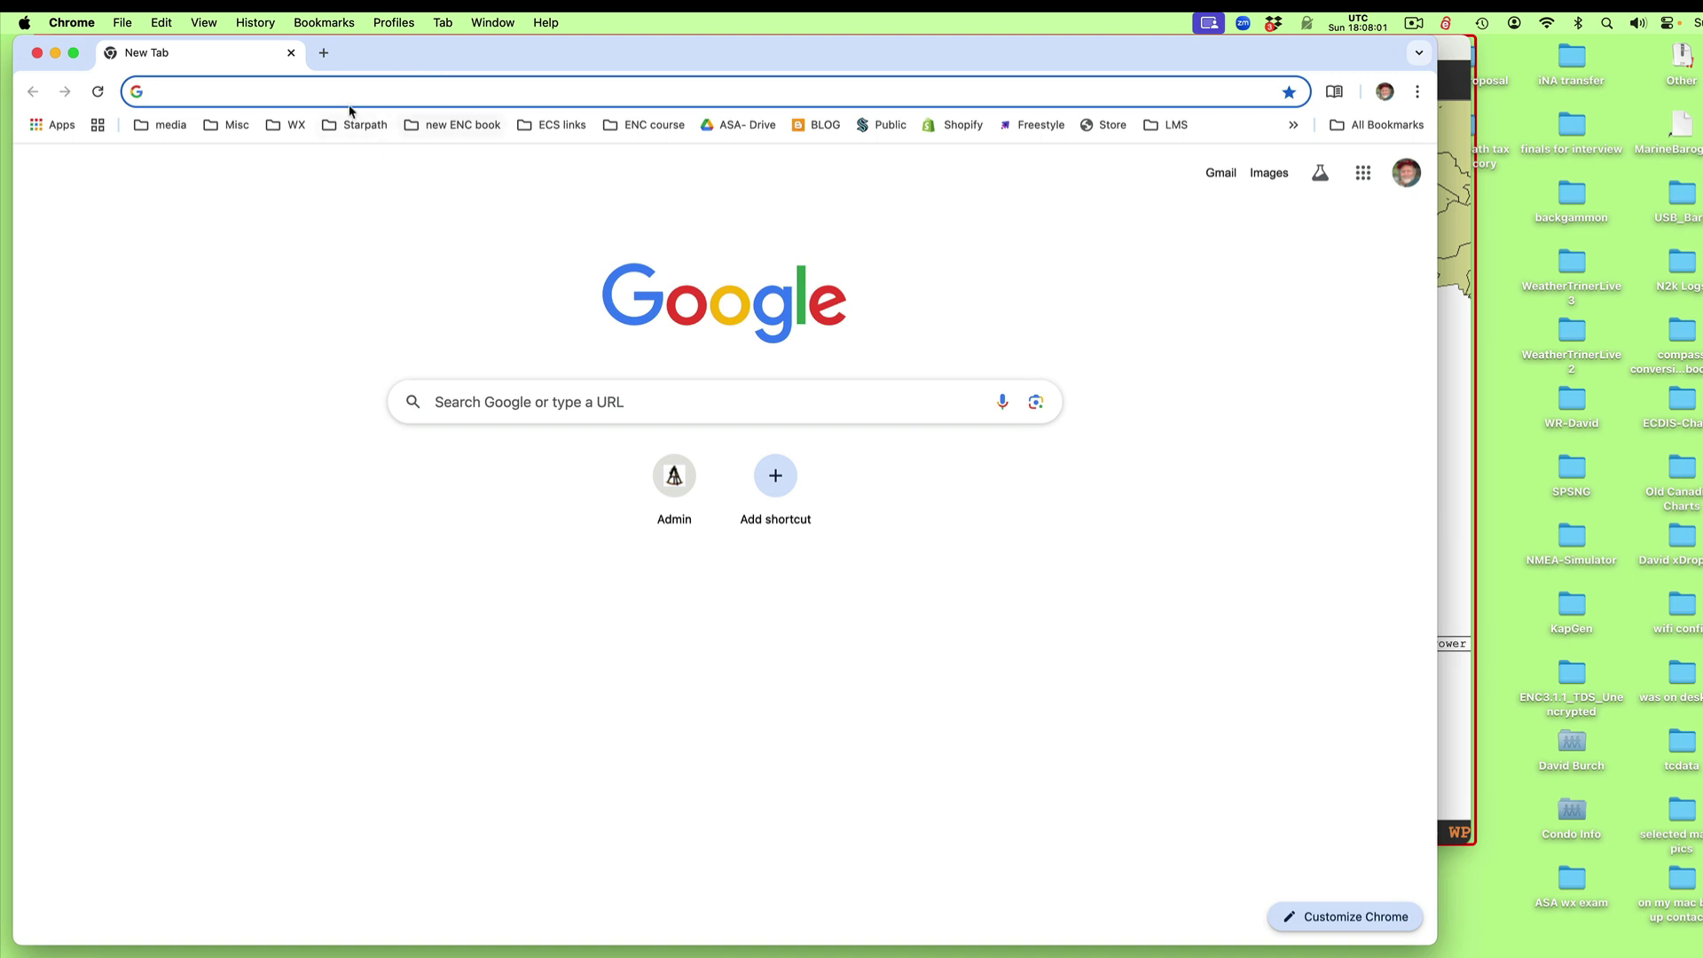
pyautogui.click(324, 86)
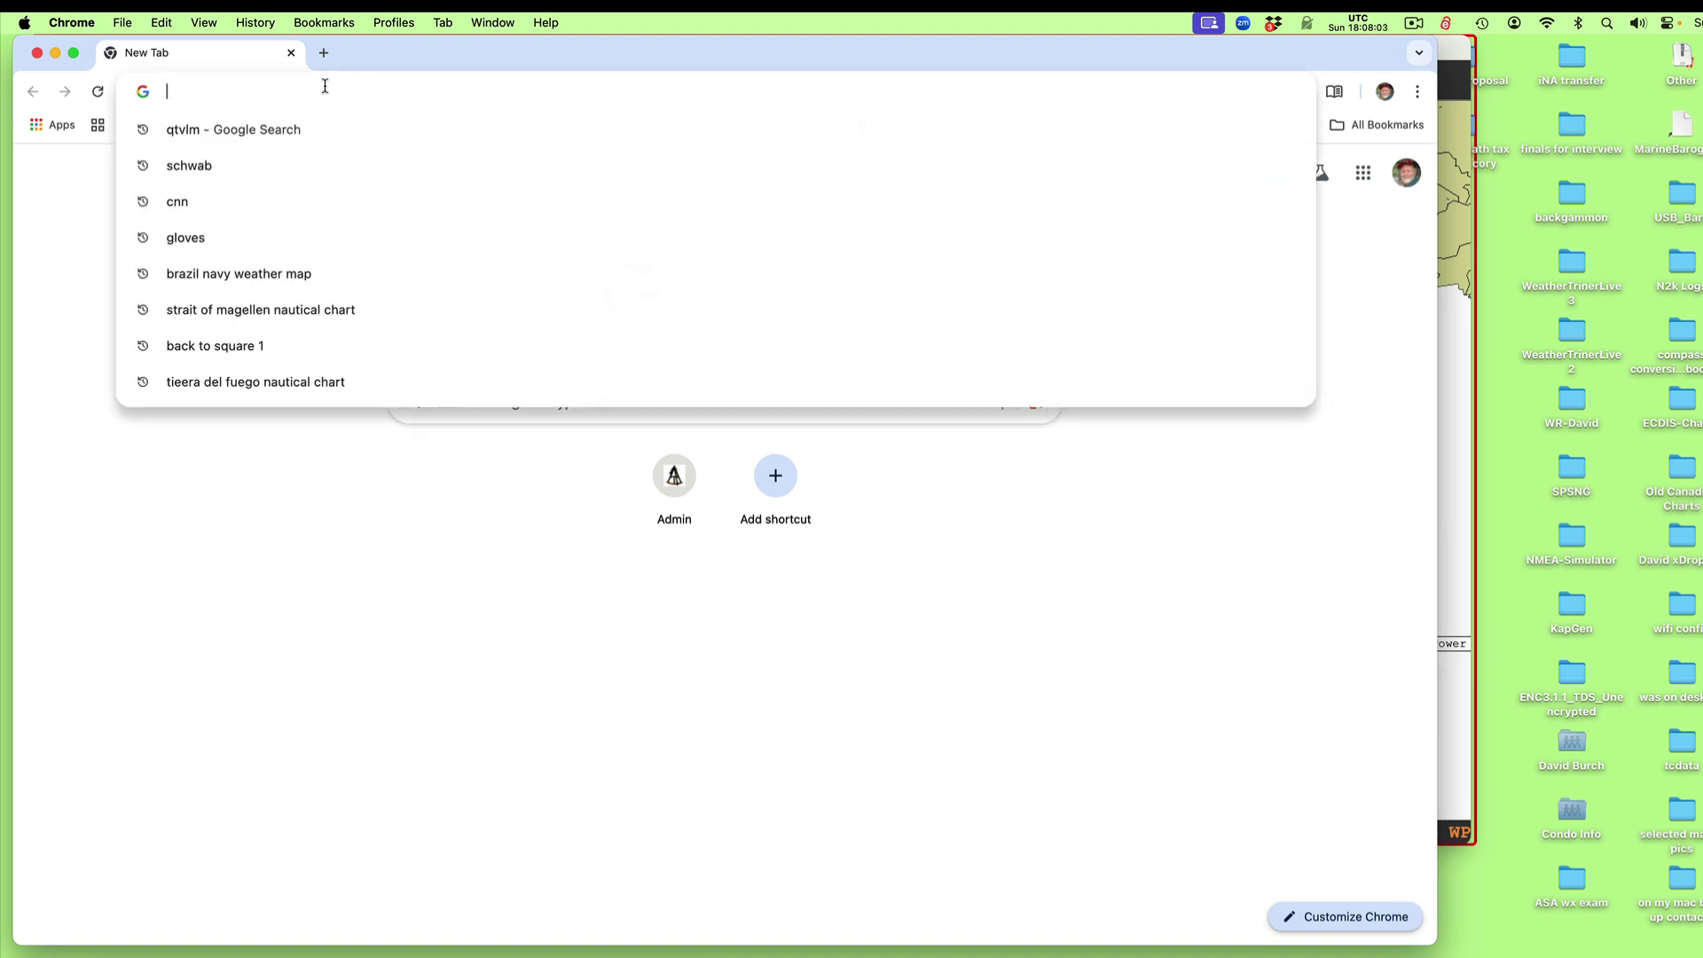
pyautogui.write('starpath')
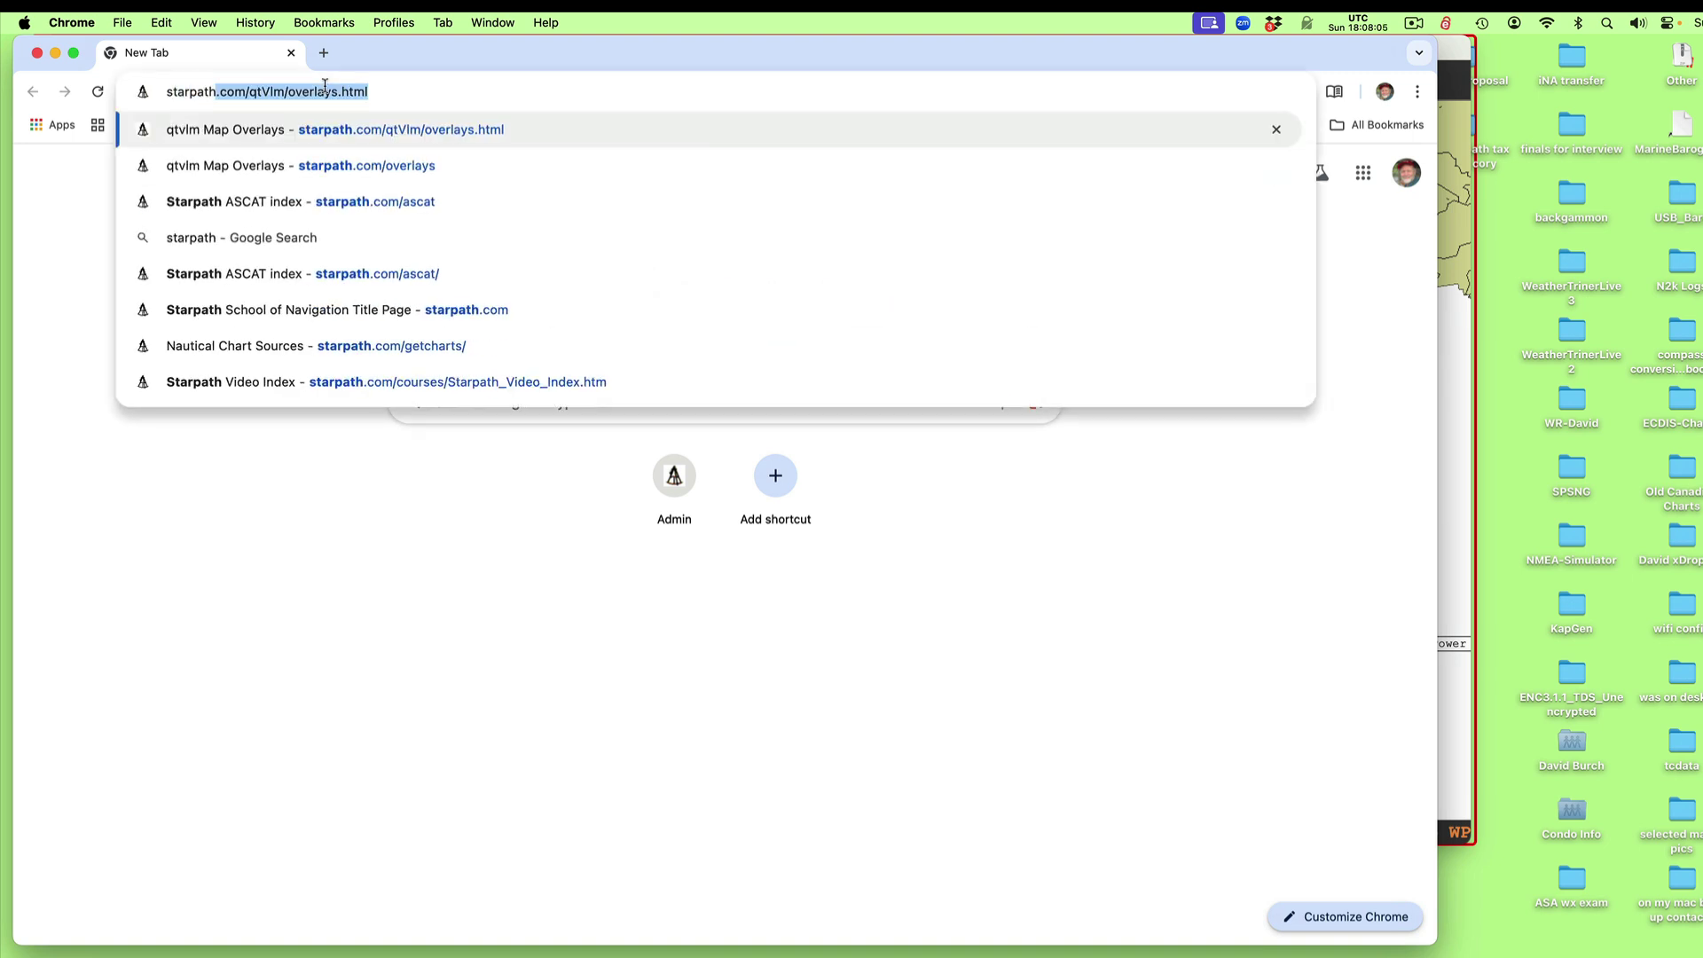
pyautogui.write('.com/ov')
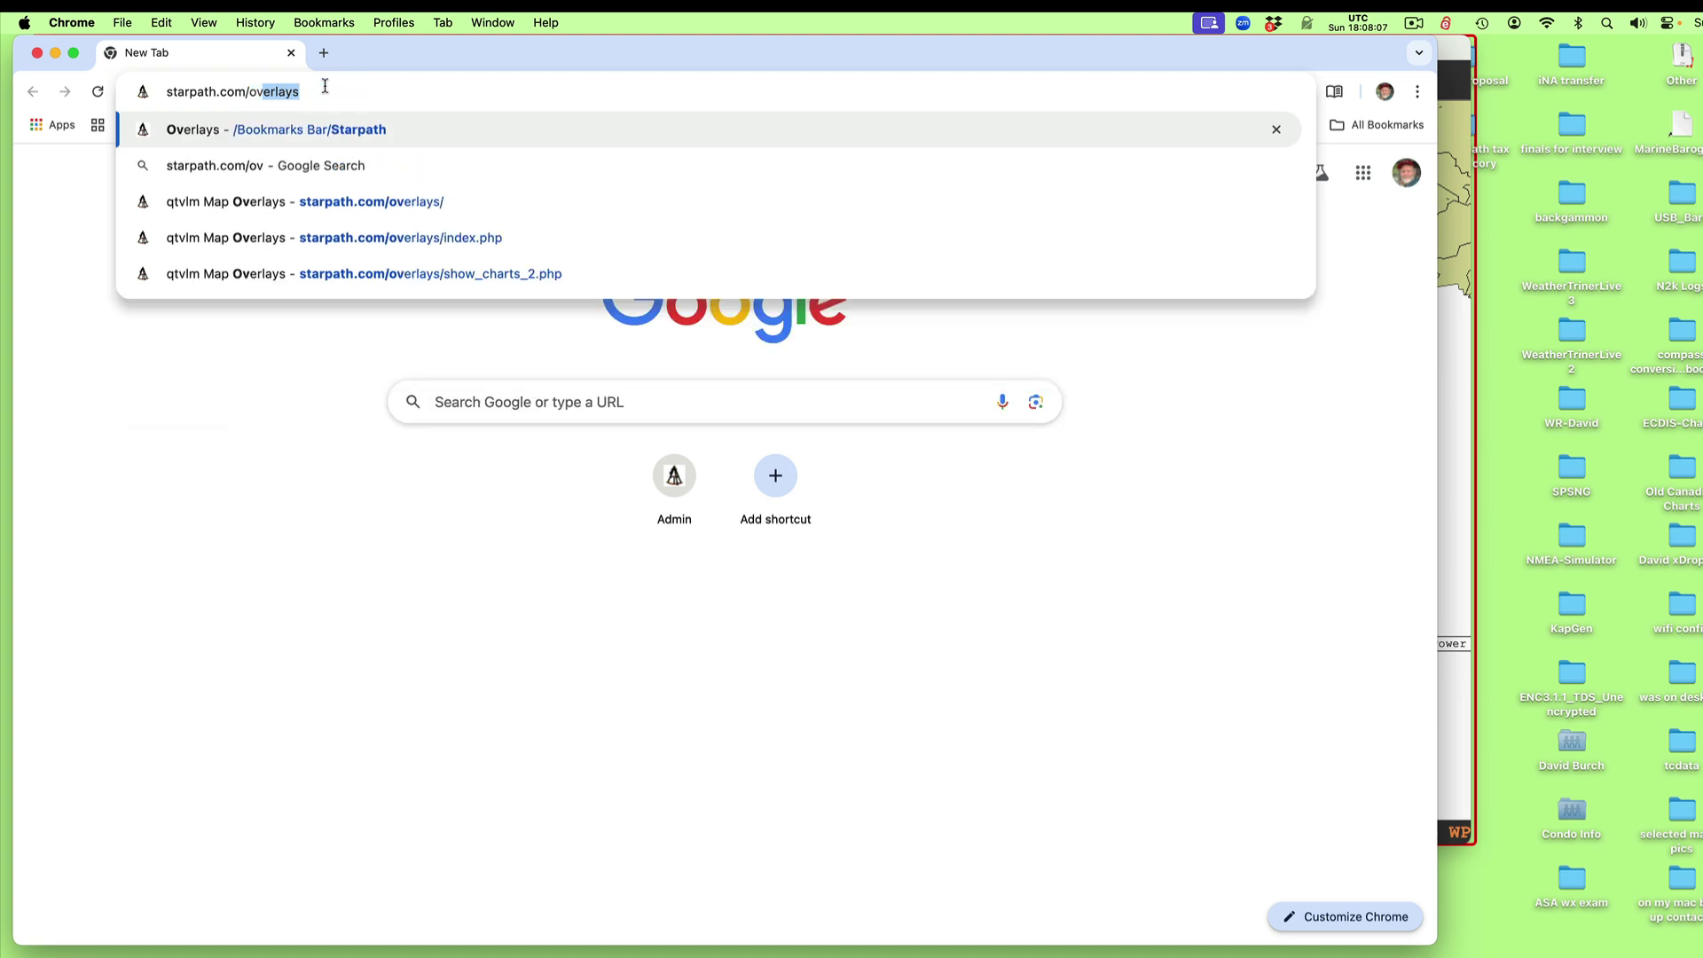
pyautogui.write('erlays')
pyautogui.press('Return')
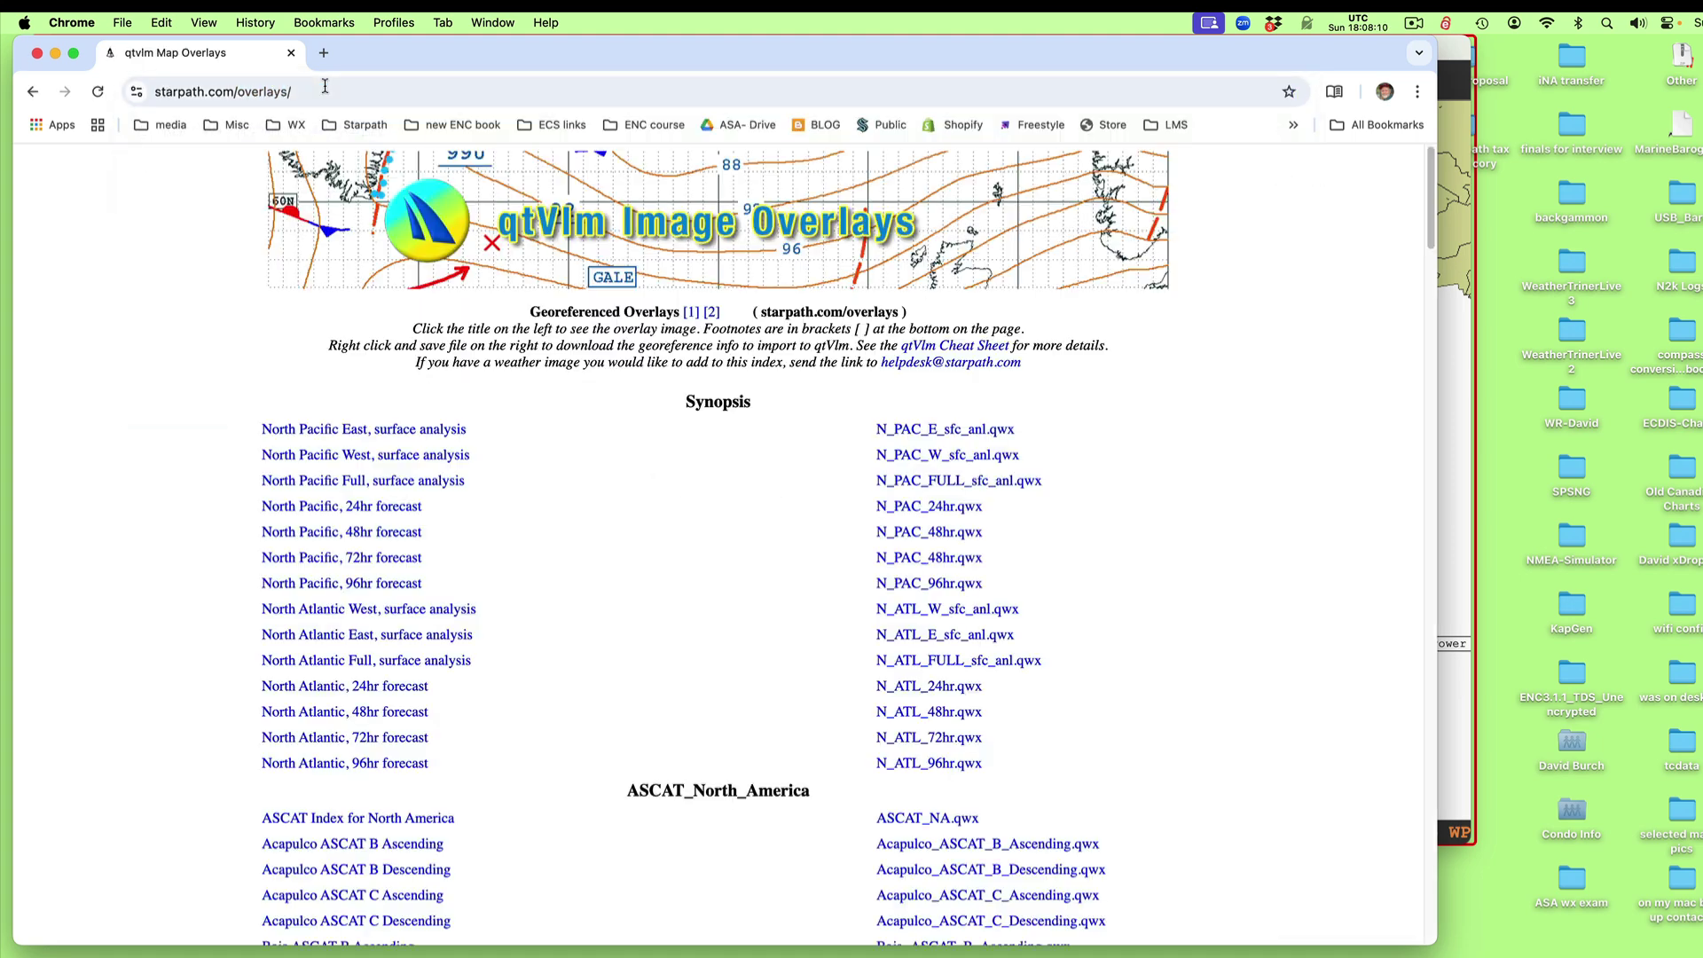
# Find "South America Surface Analysis FIX TIME" in the Others section of the overlay index and view its image
pyautogui.scroll(-1, 613, 606)
pyautogui.scroll(-15, 613, 607)
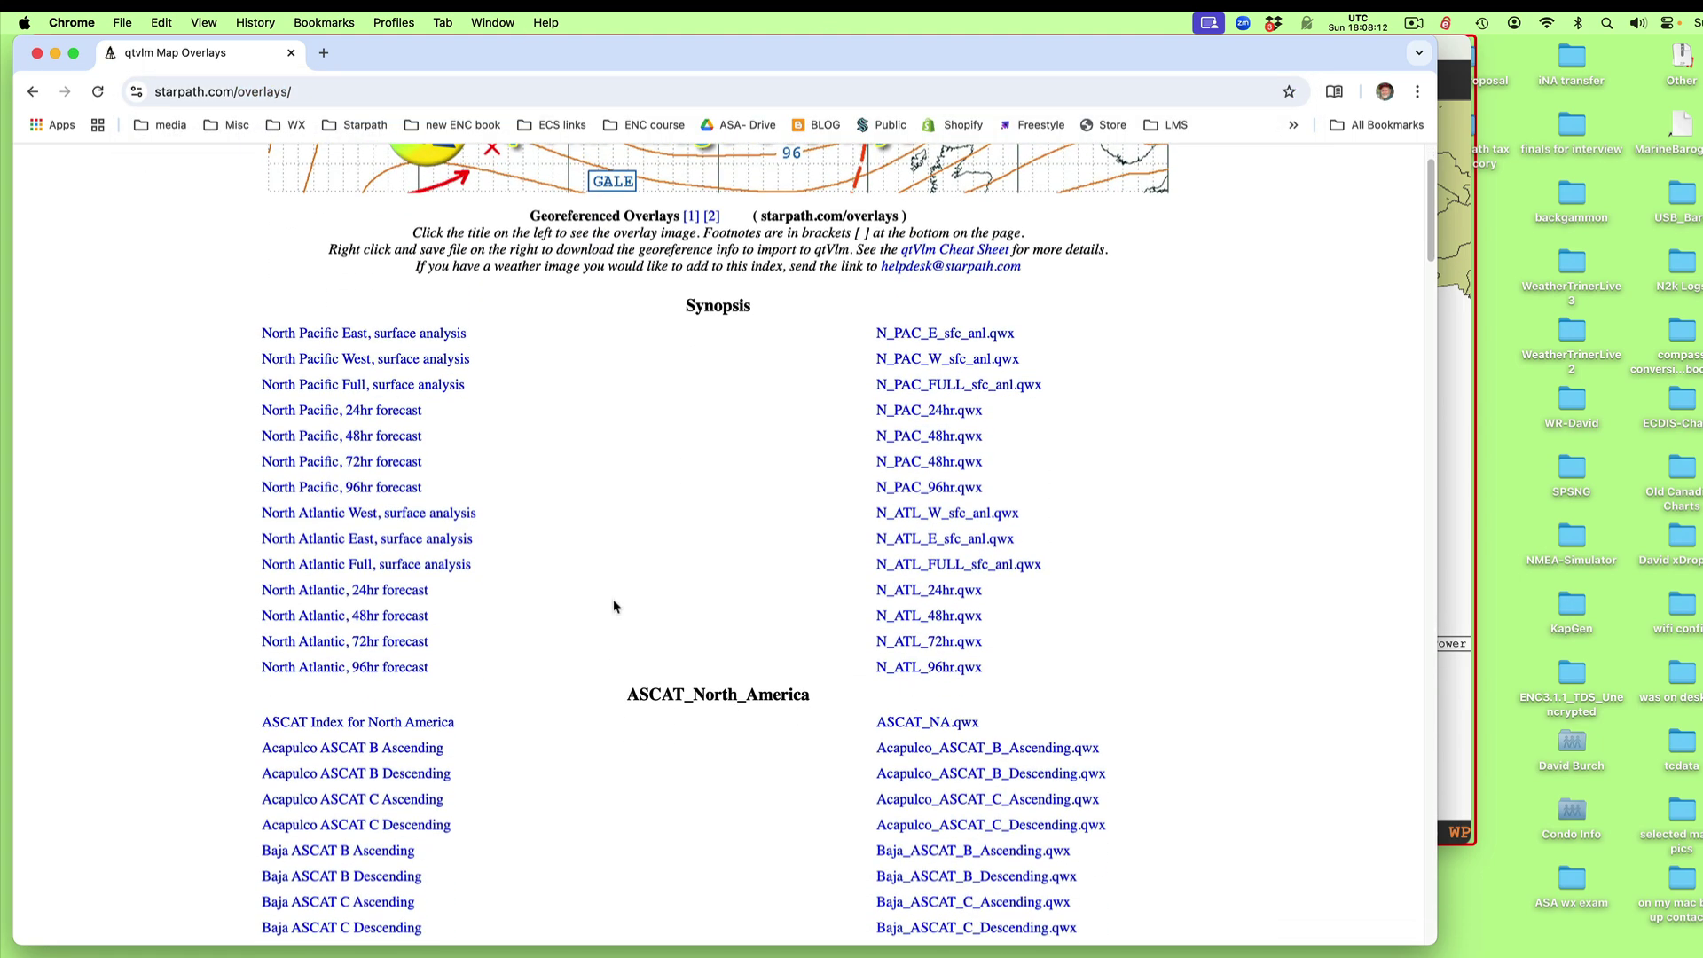
pyautogui.scroll(-20, 614, 607)
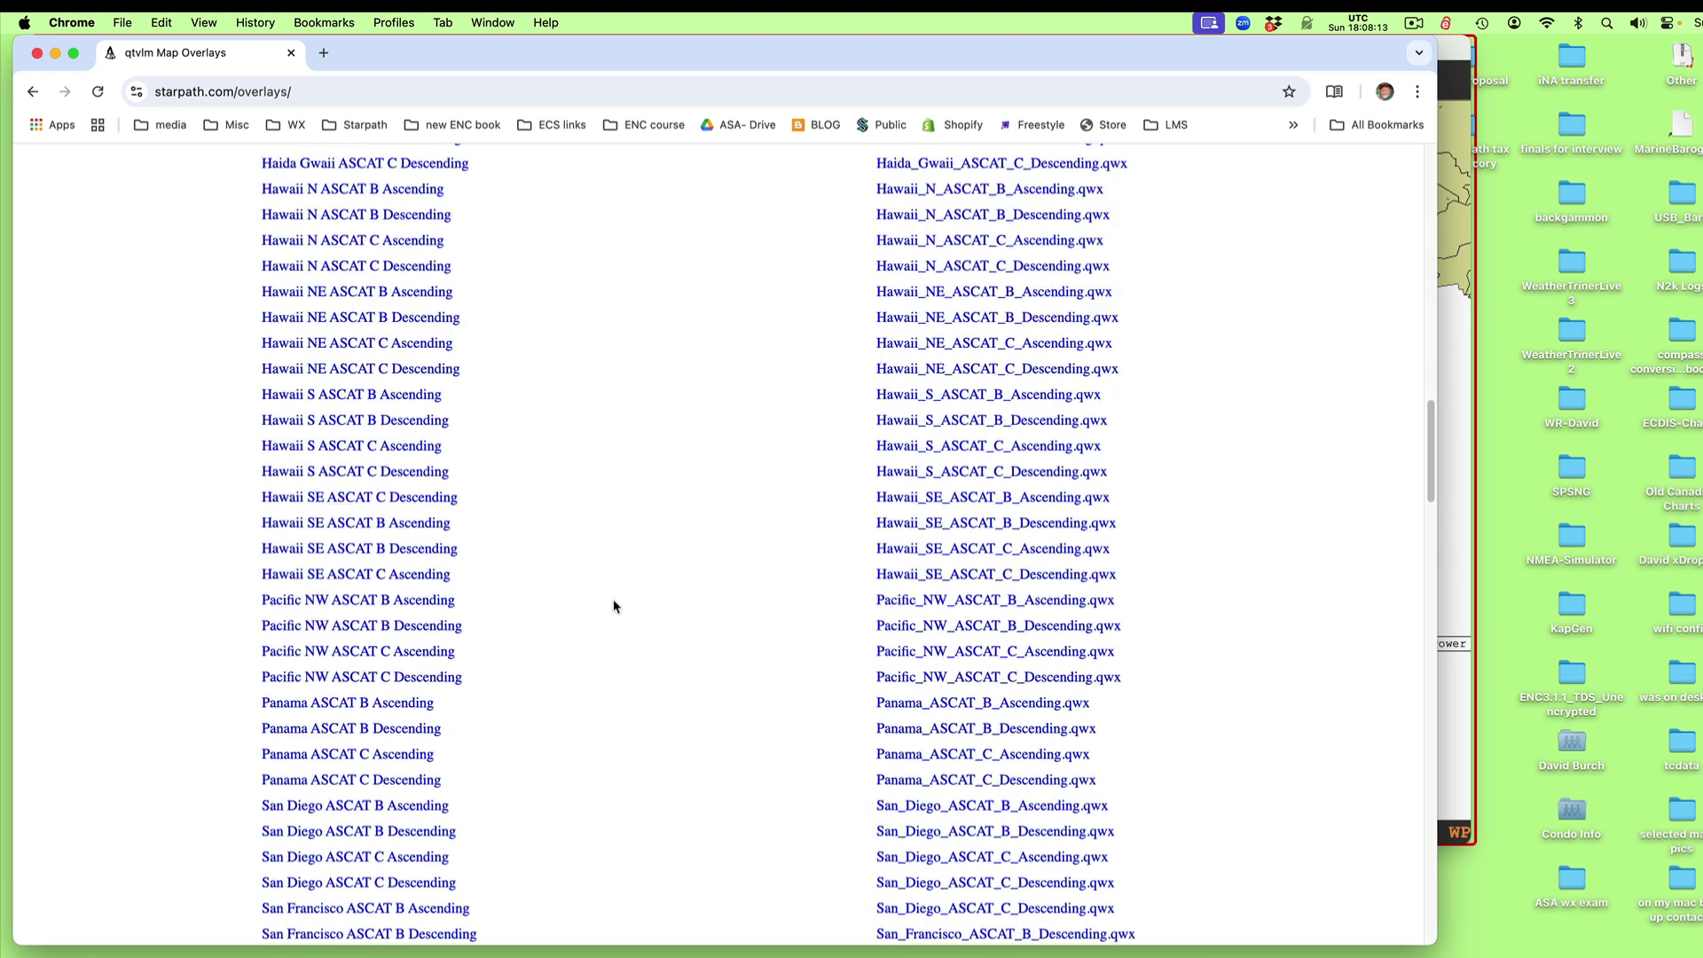
pyautogui.scroll(-6, 614, 607)
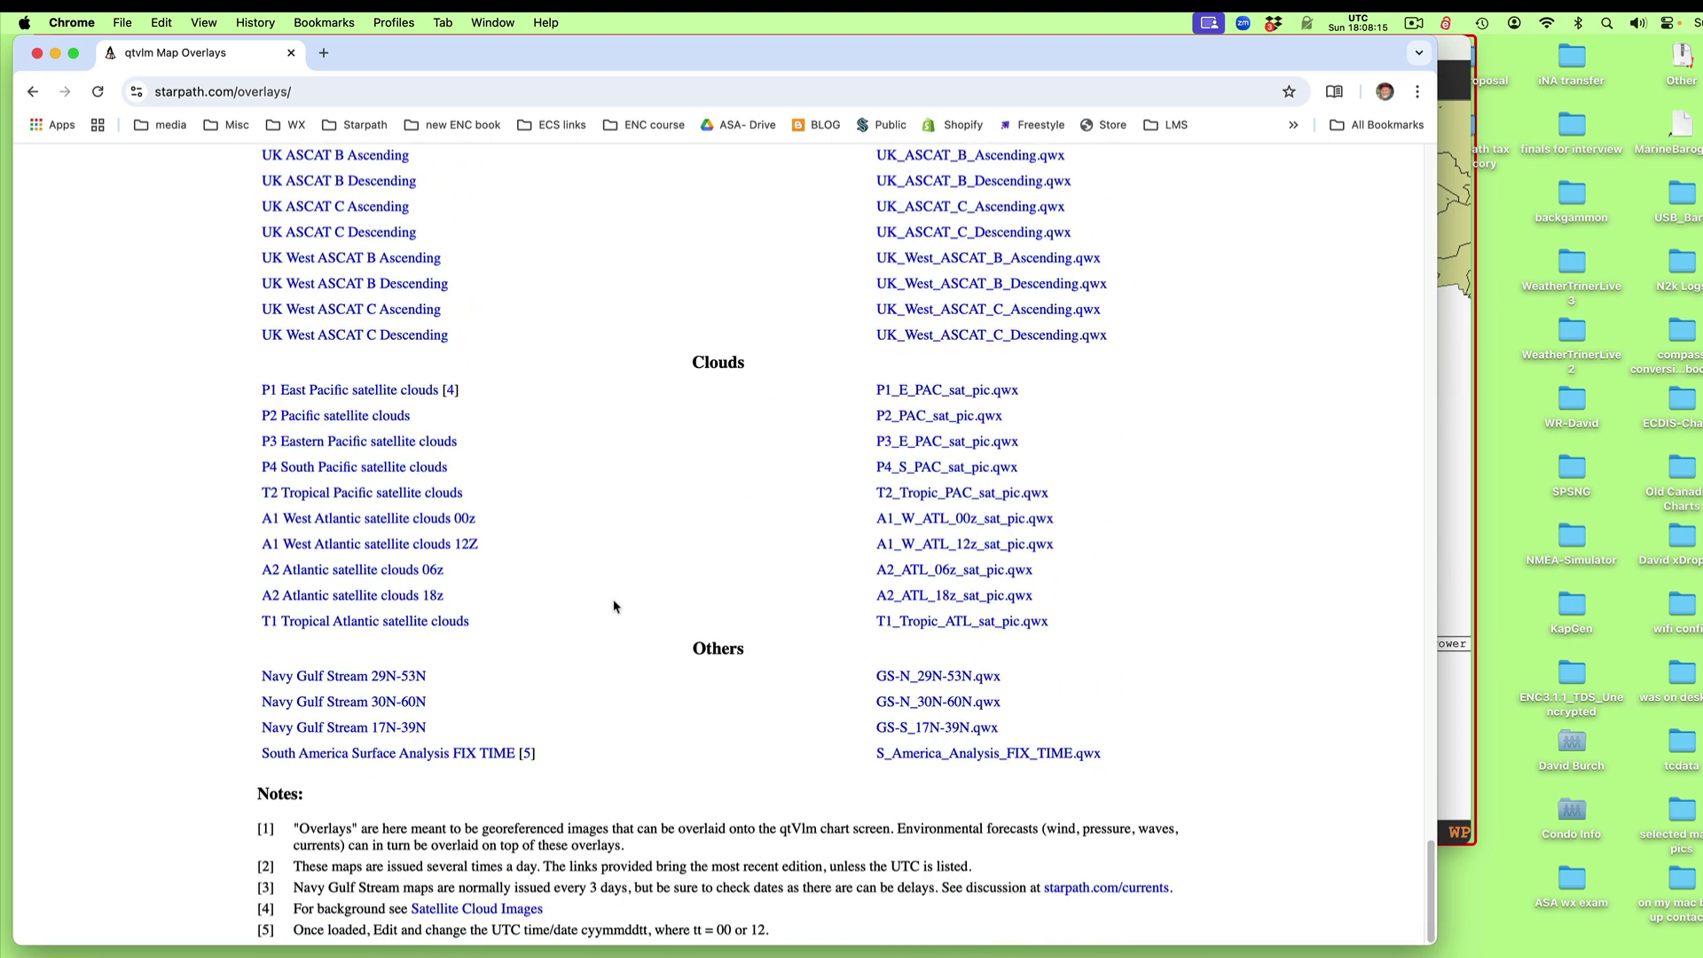
pyautogui.click(476, 756)
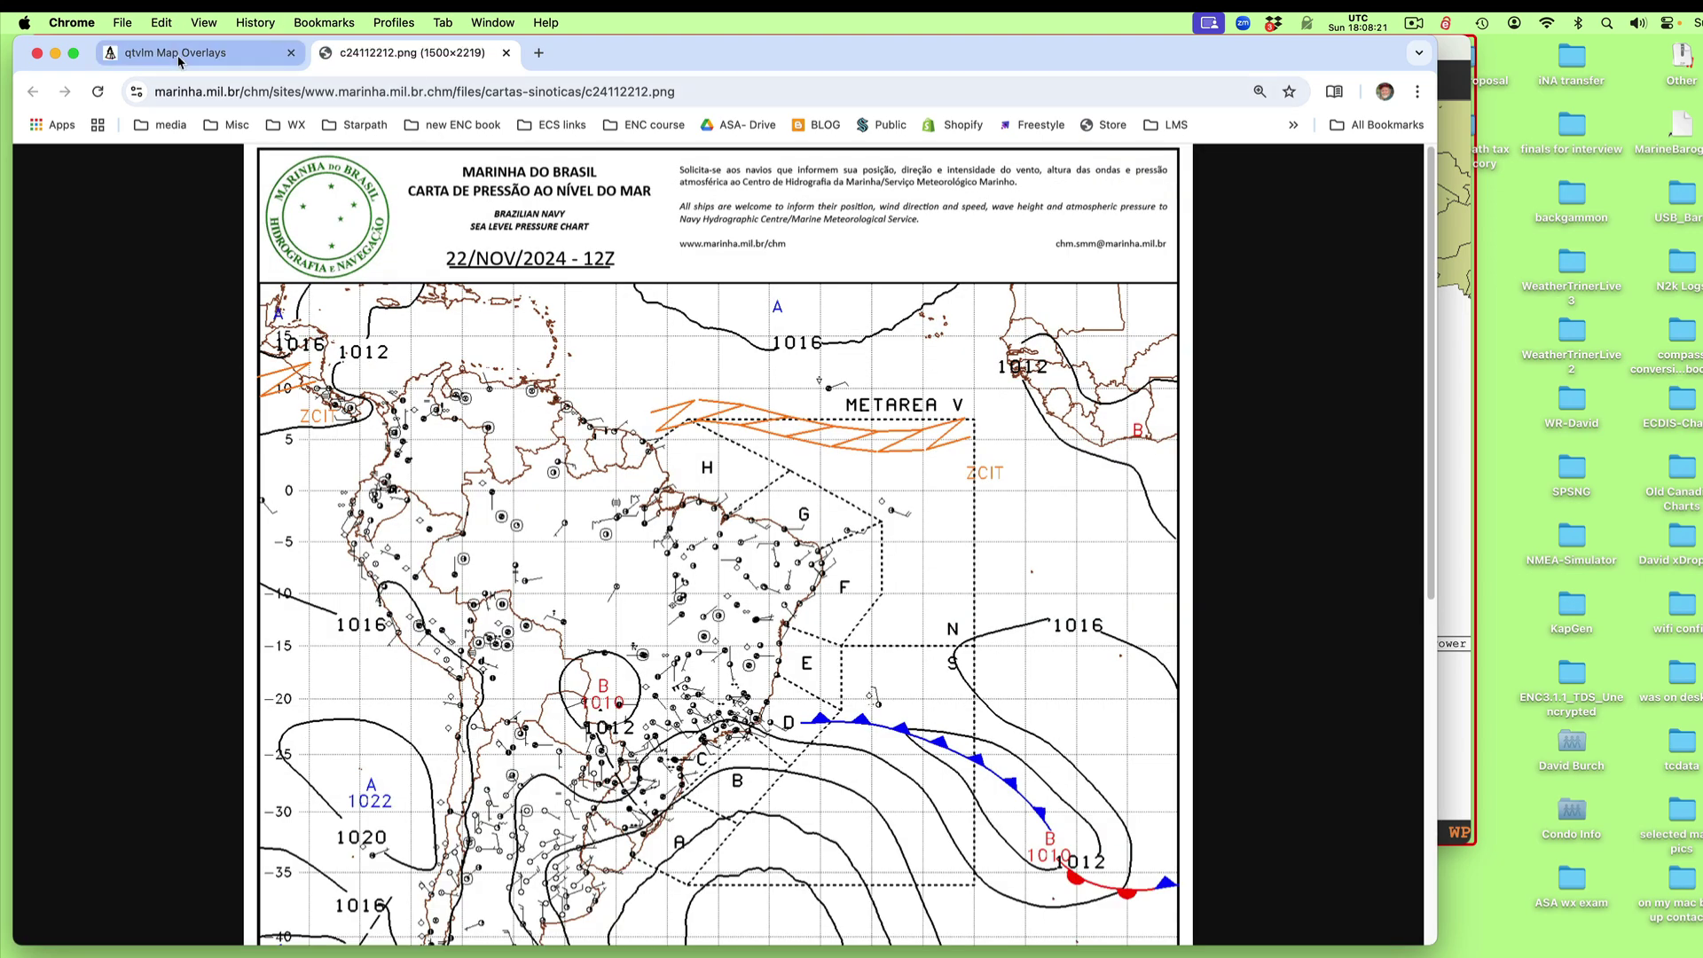
# Go back to the beginning of the overlay index, and return to the weather images list in qtVlm
pyautogui.click(178, 60)
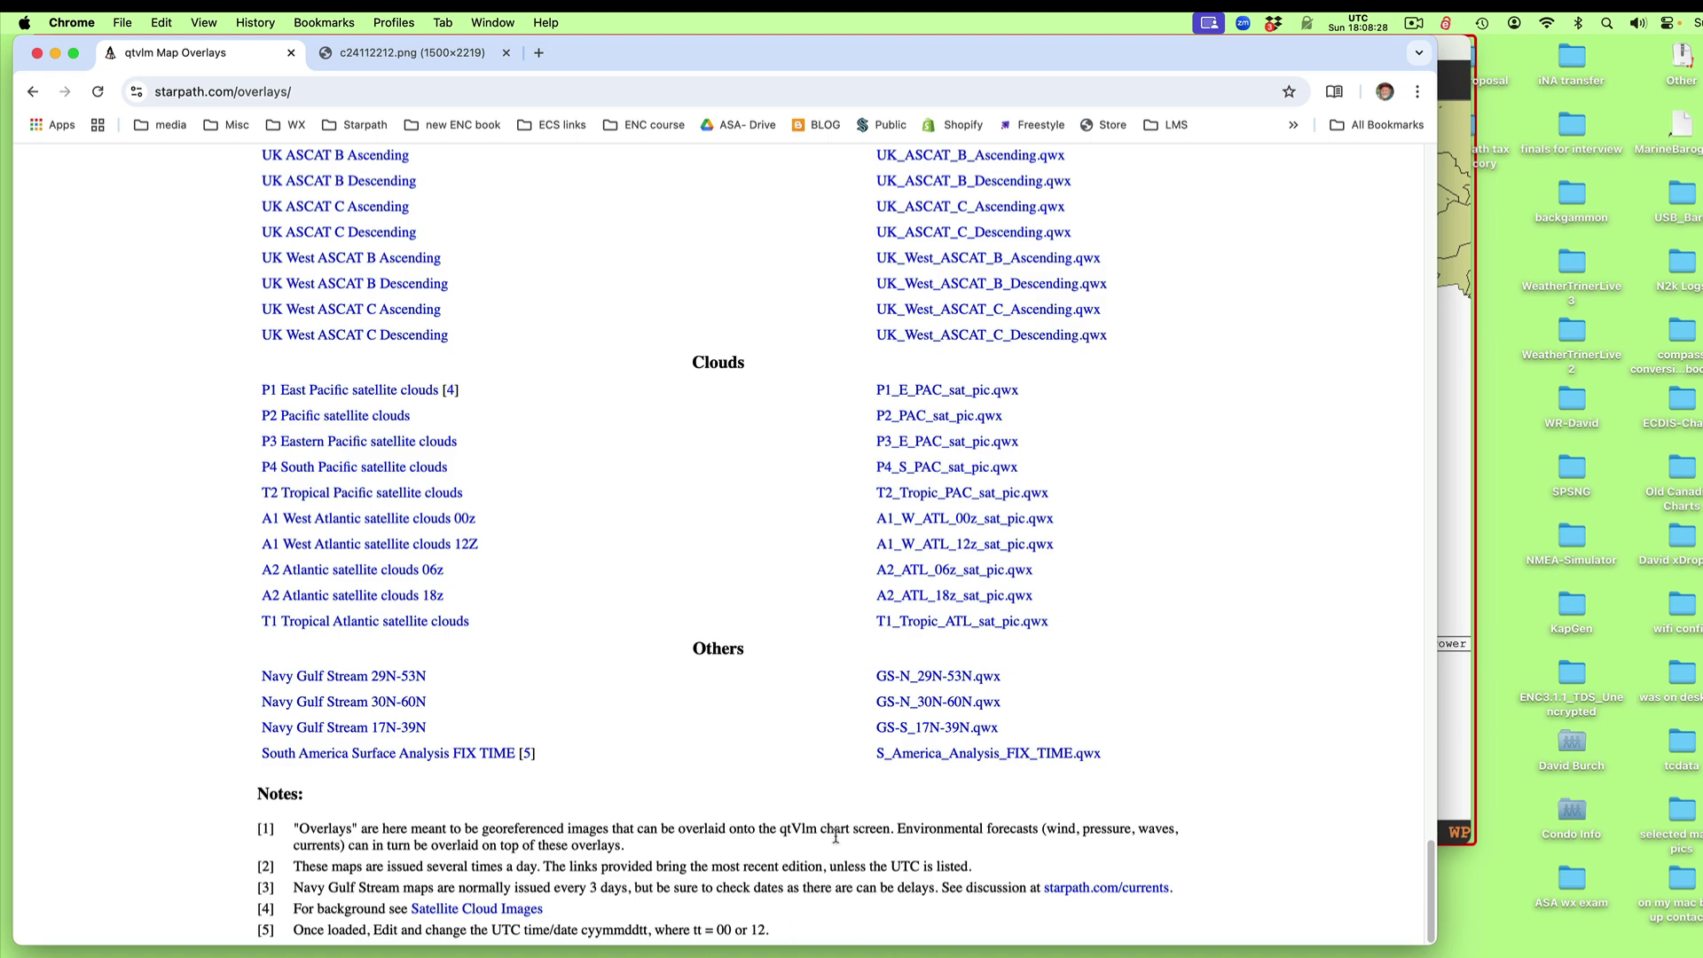
pyautogui.scroll(20, 667, 500)
pyautogui.scroll(20, 666, 500)
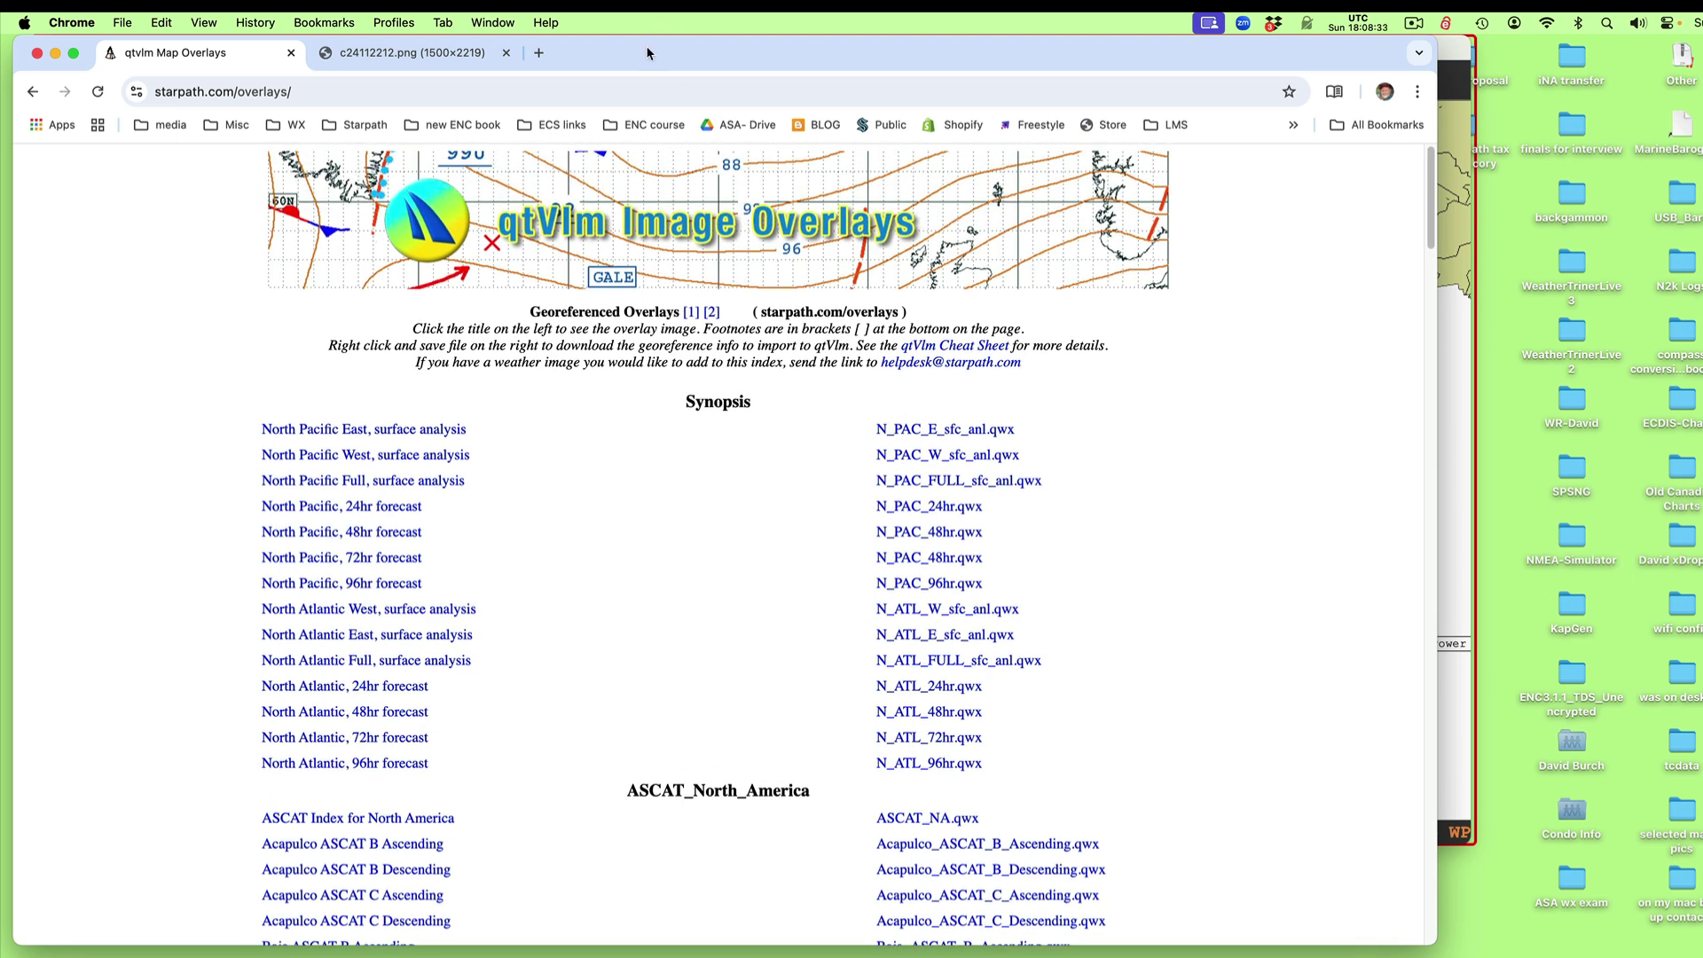
pyautogui.moveTo(662, 45); pyautogui.dragTo(1702, 799)
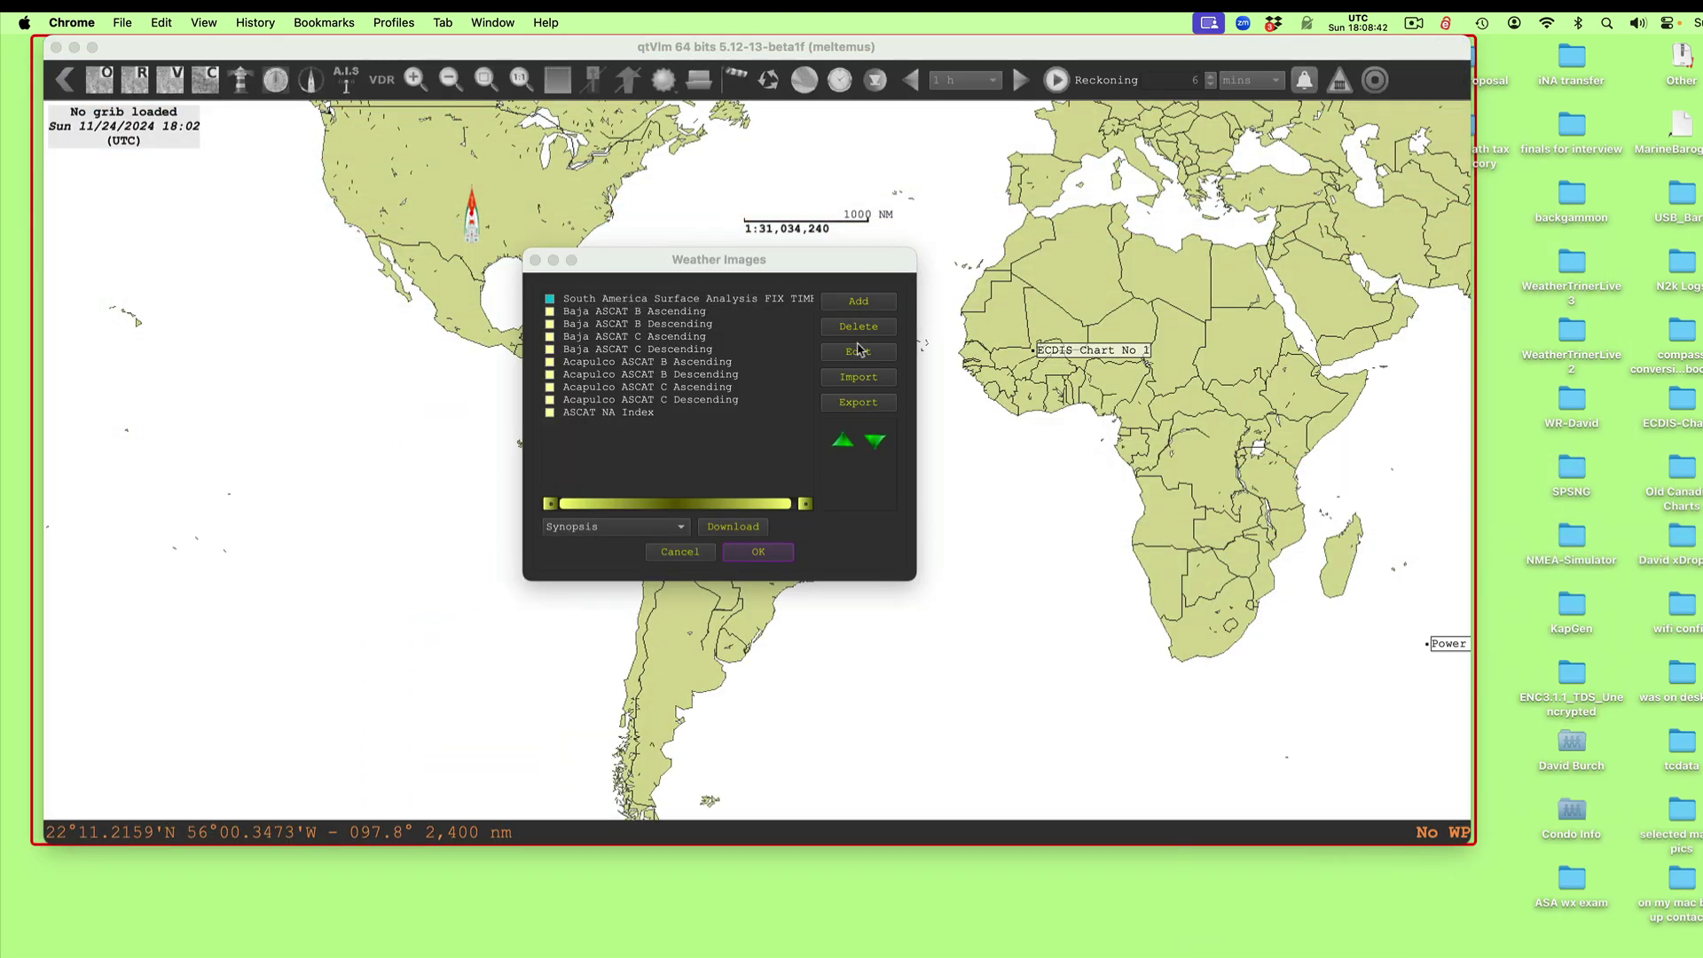
# Replace the day and hour code in the South America Surface Analysis image's file name with 2412, save it and accept the image list
pyautogui.click(765, 300)
pyautogui.click(881, 355)
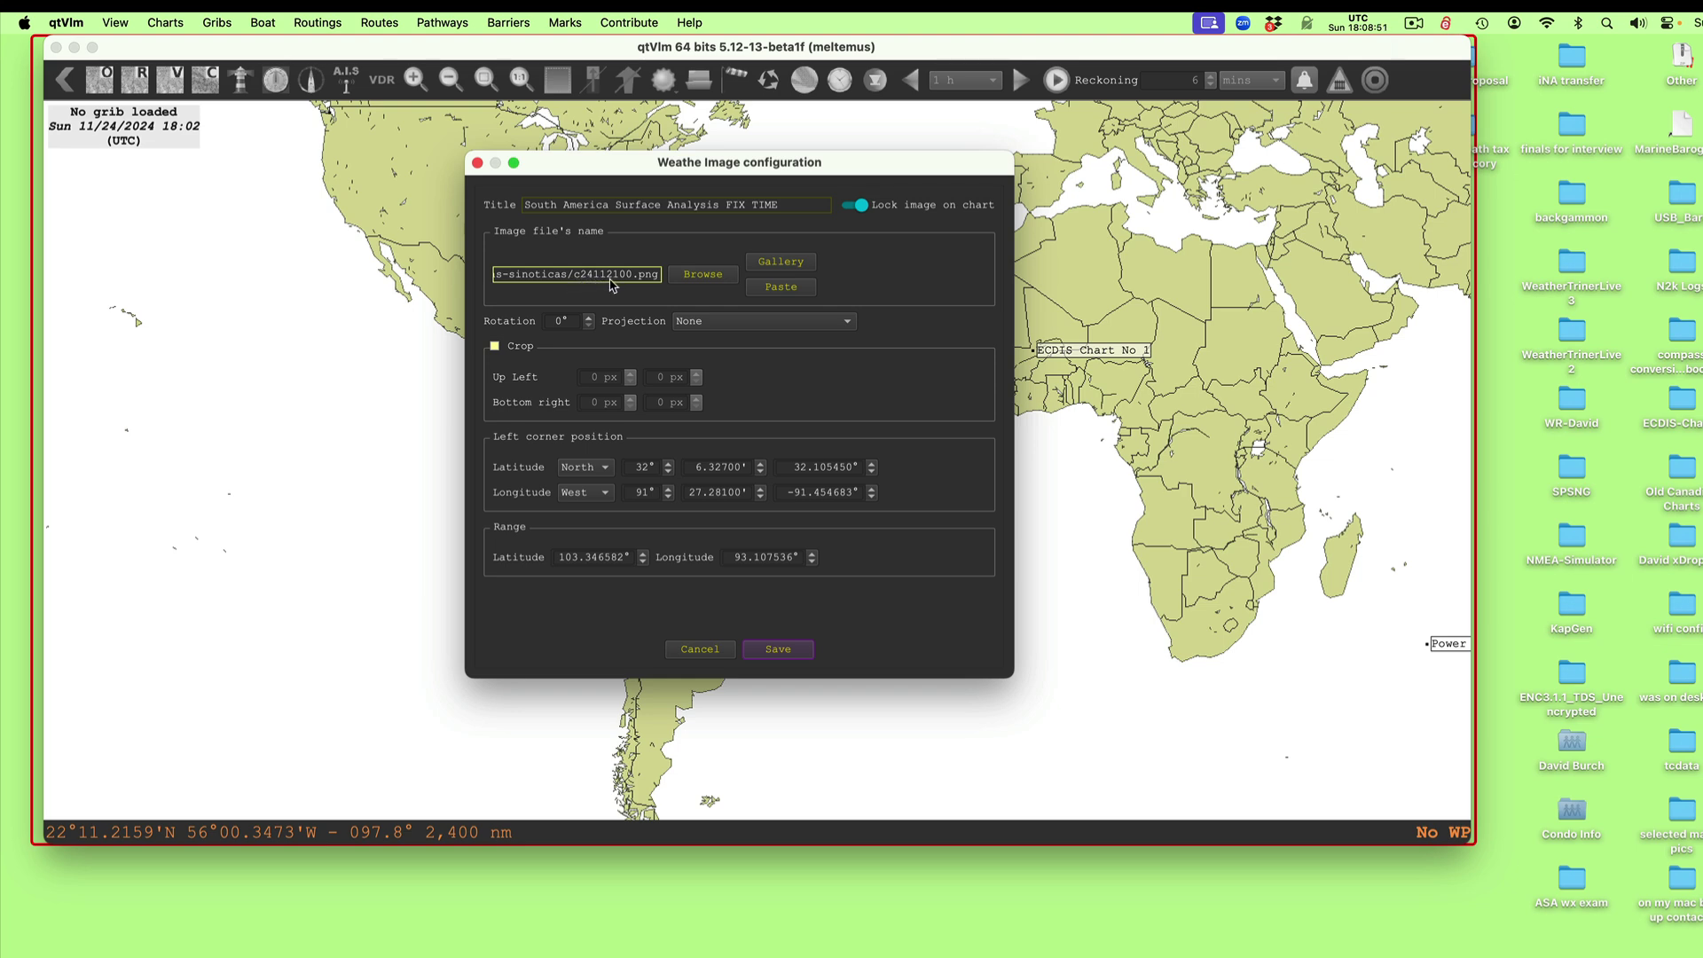
pyautogui.moveTo(606, 284); pyautogui.dragTo(625, 282)
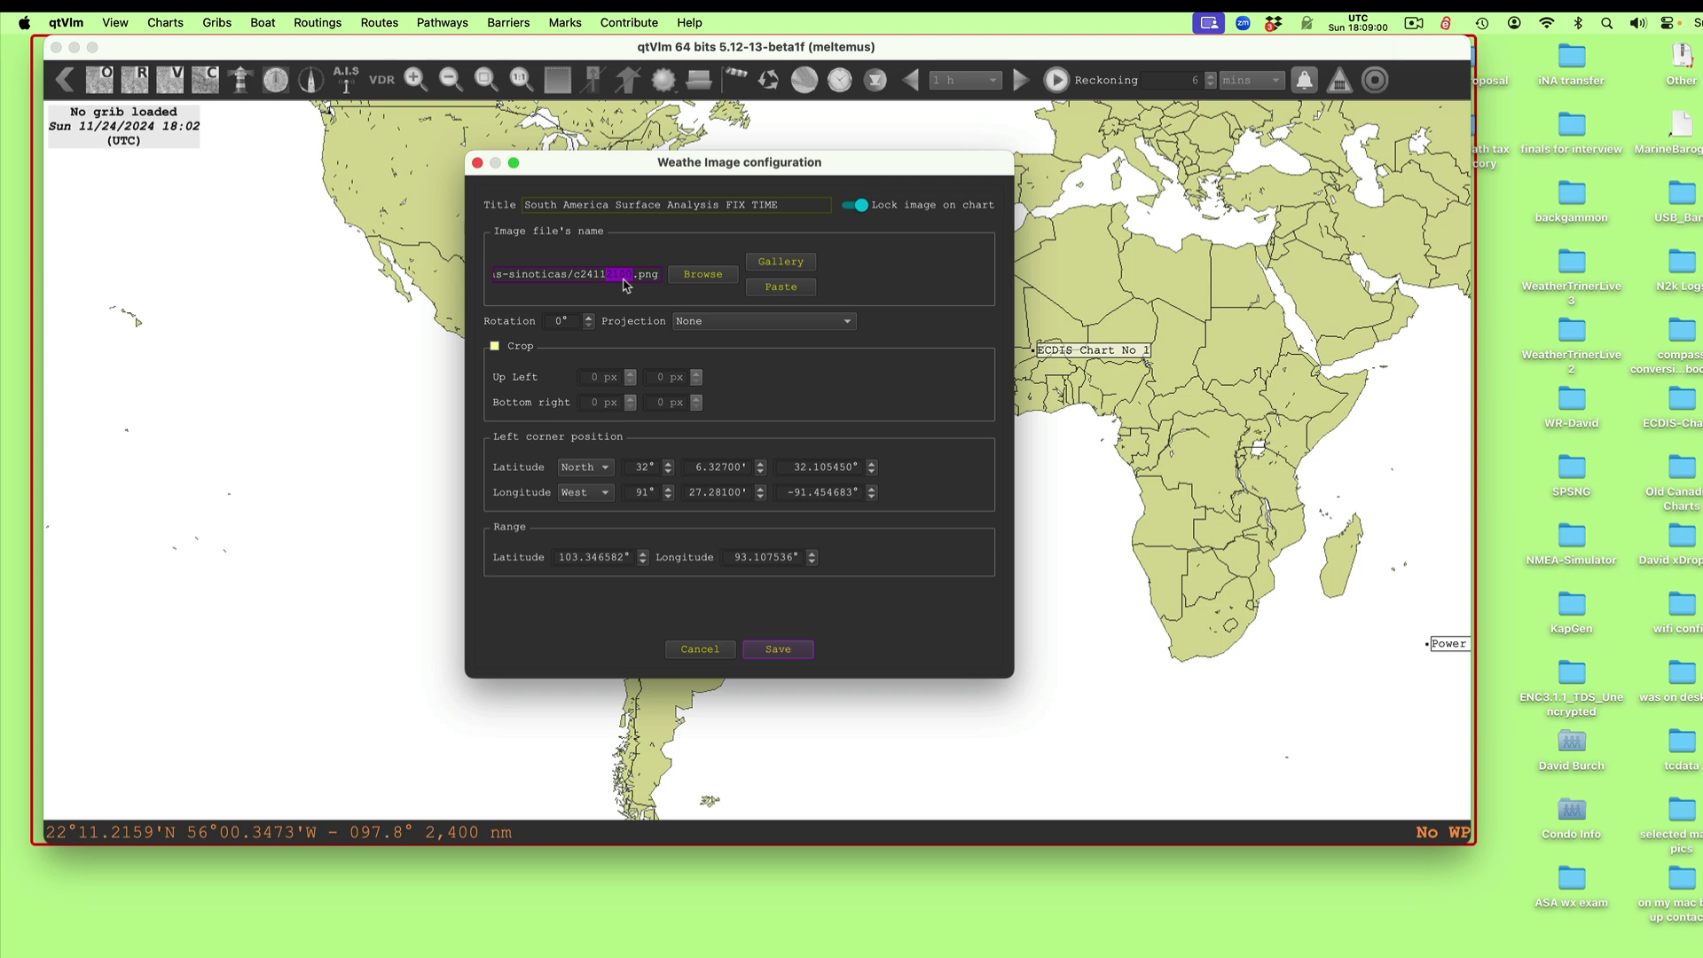
pyautogui.write('2412')
pyautogui.click(780, 651)
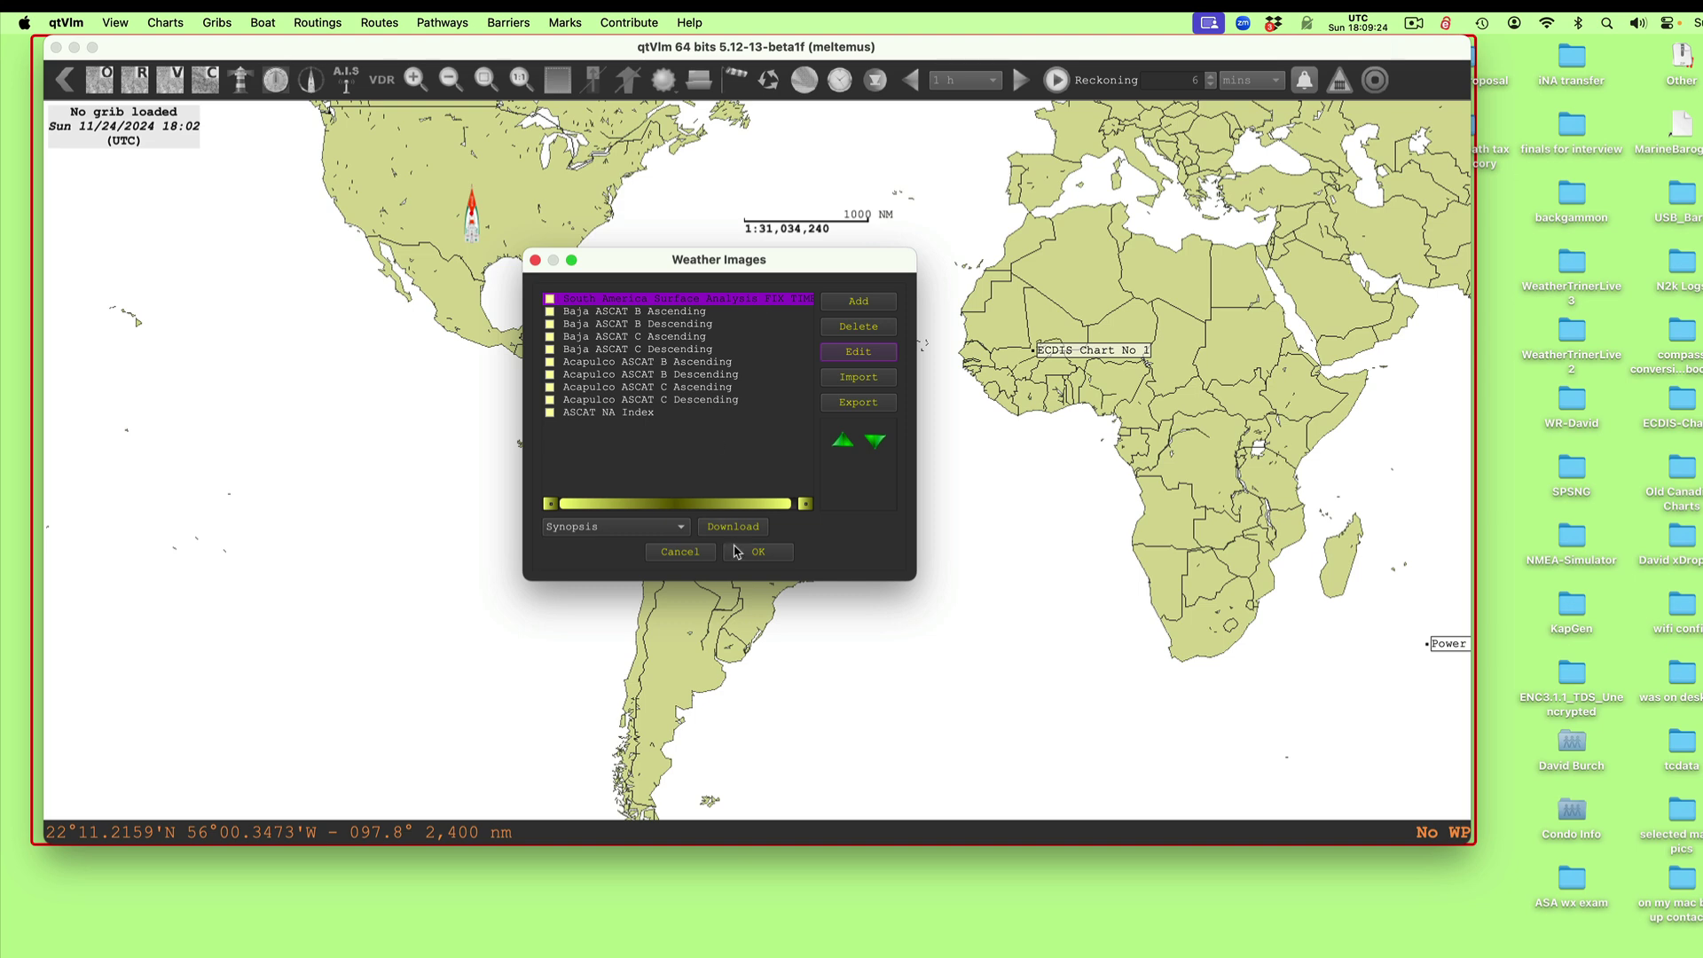
pyautogui.click(760, 559)
pyautogui.click(760, 559)
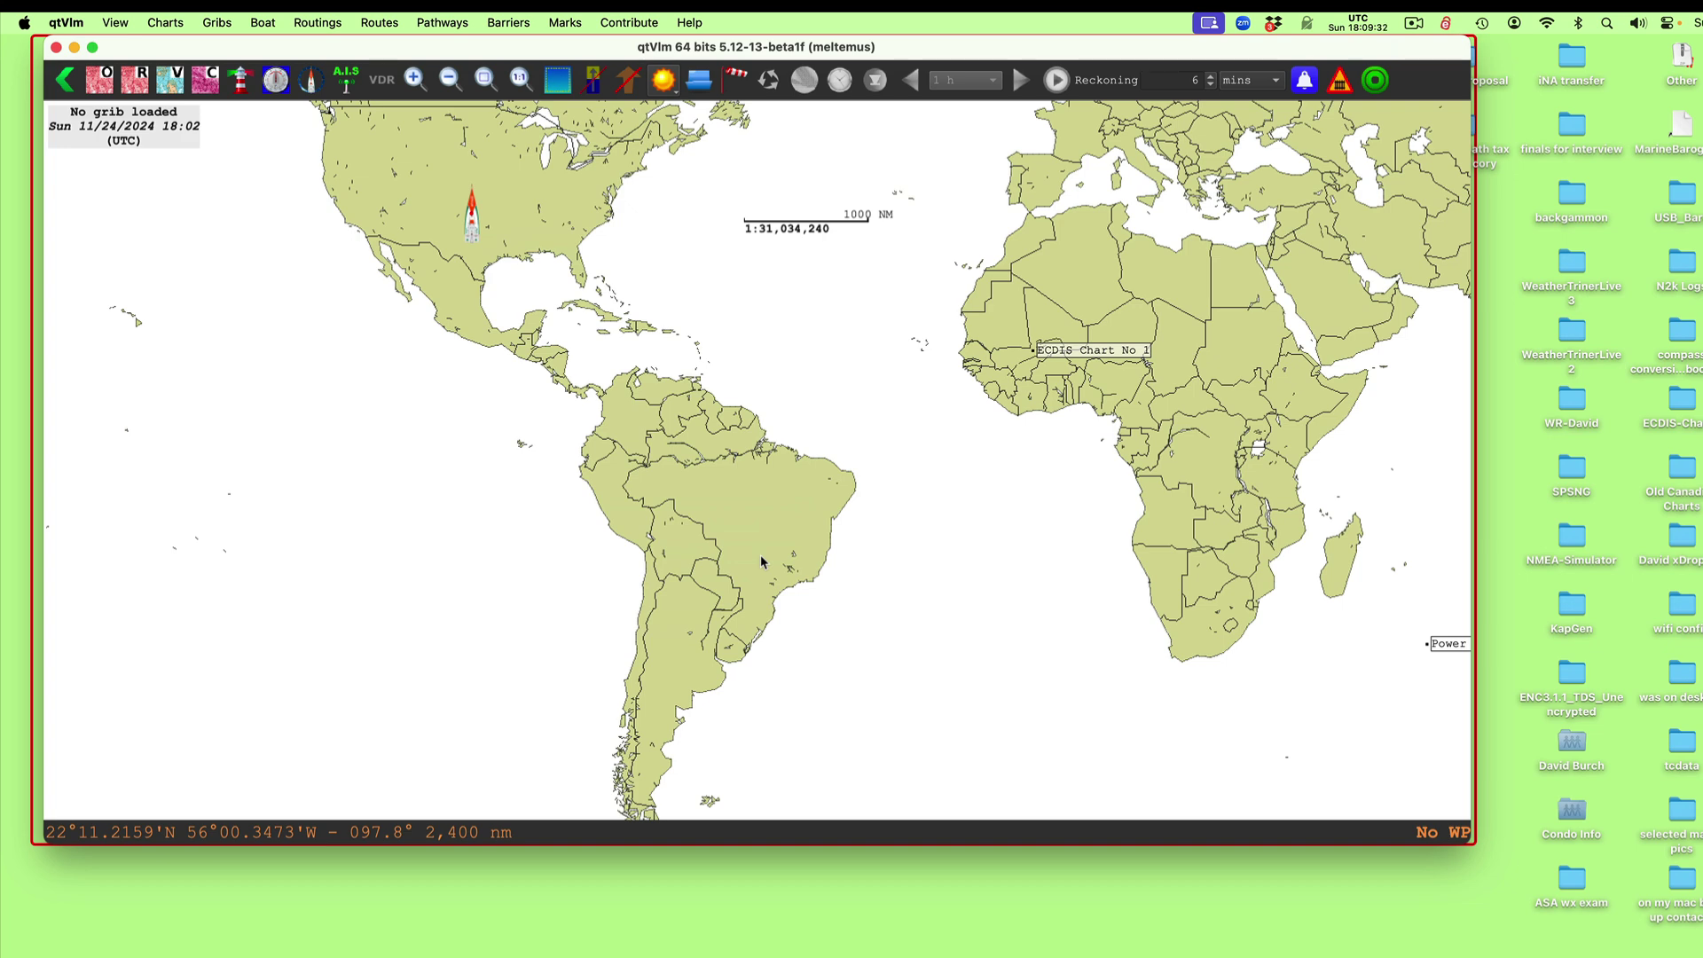
# Display the South America Surface Analysis weather image on the chart from the weather images list
pyautogui.press('w')
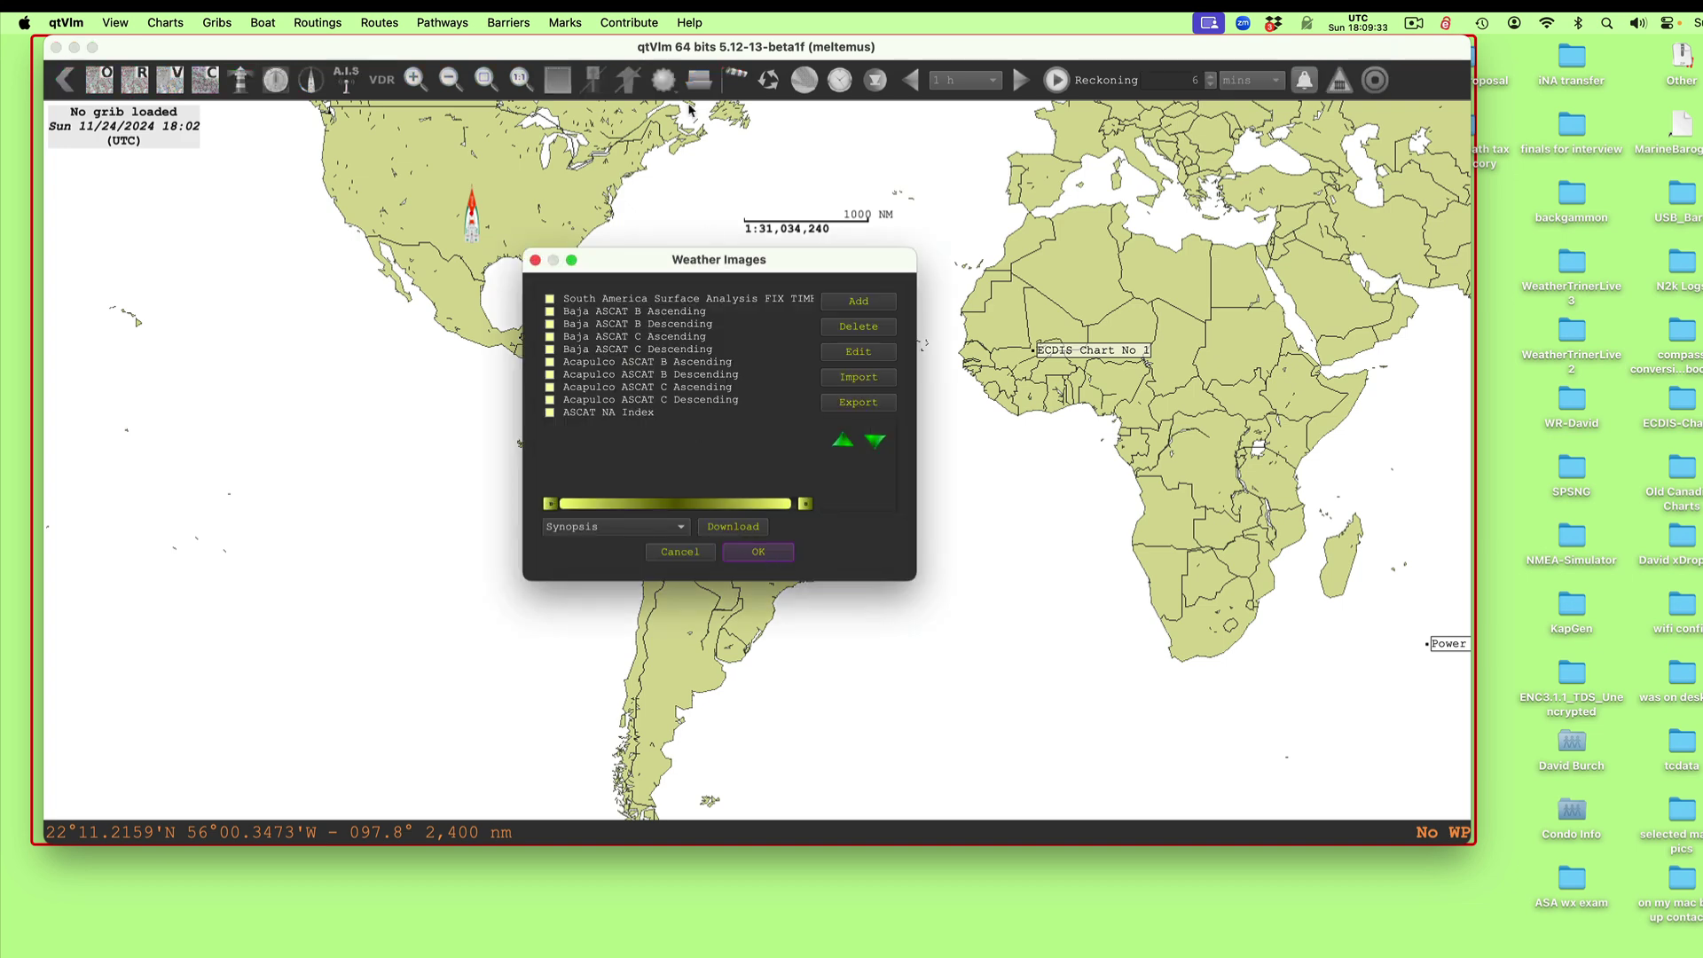
pyautogui.click(565, 304)
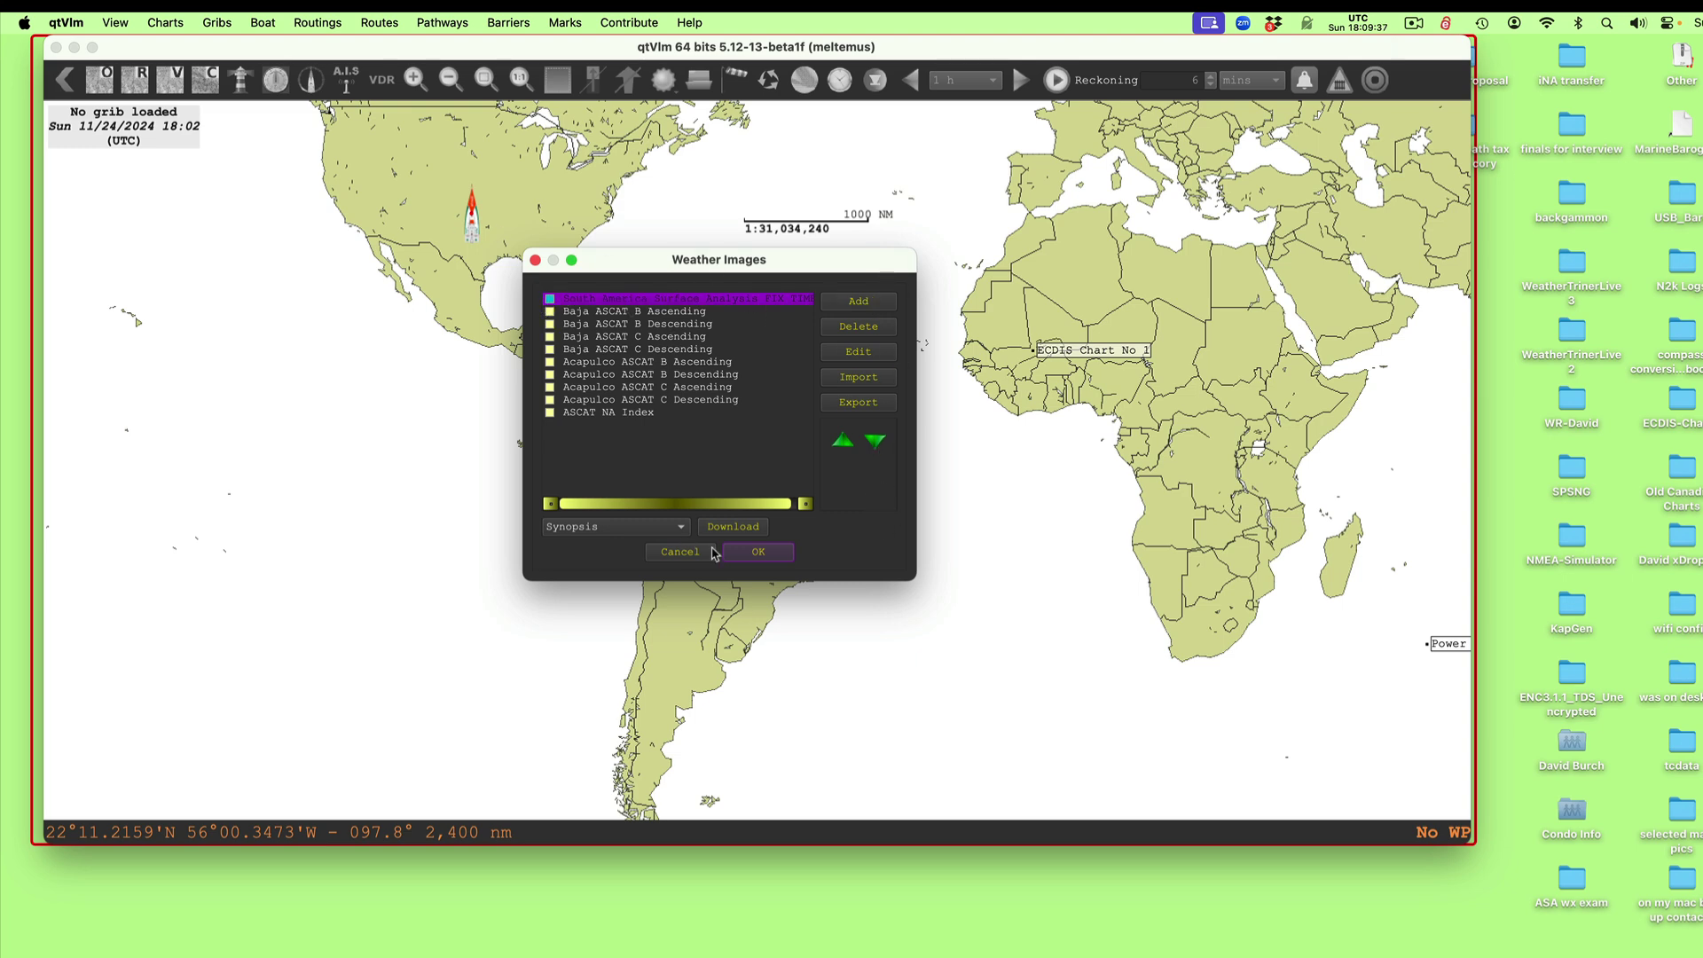
pyautogui.click(754, 557)
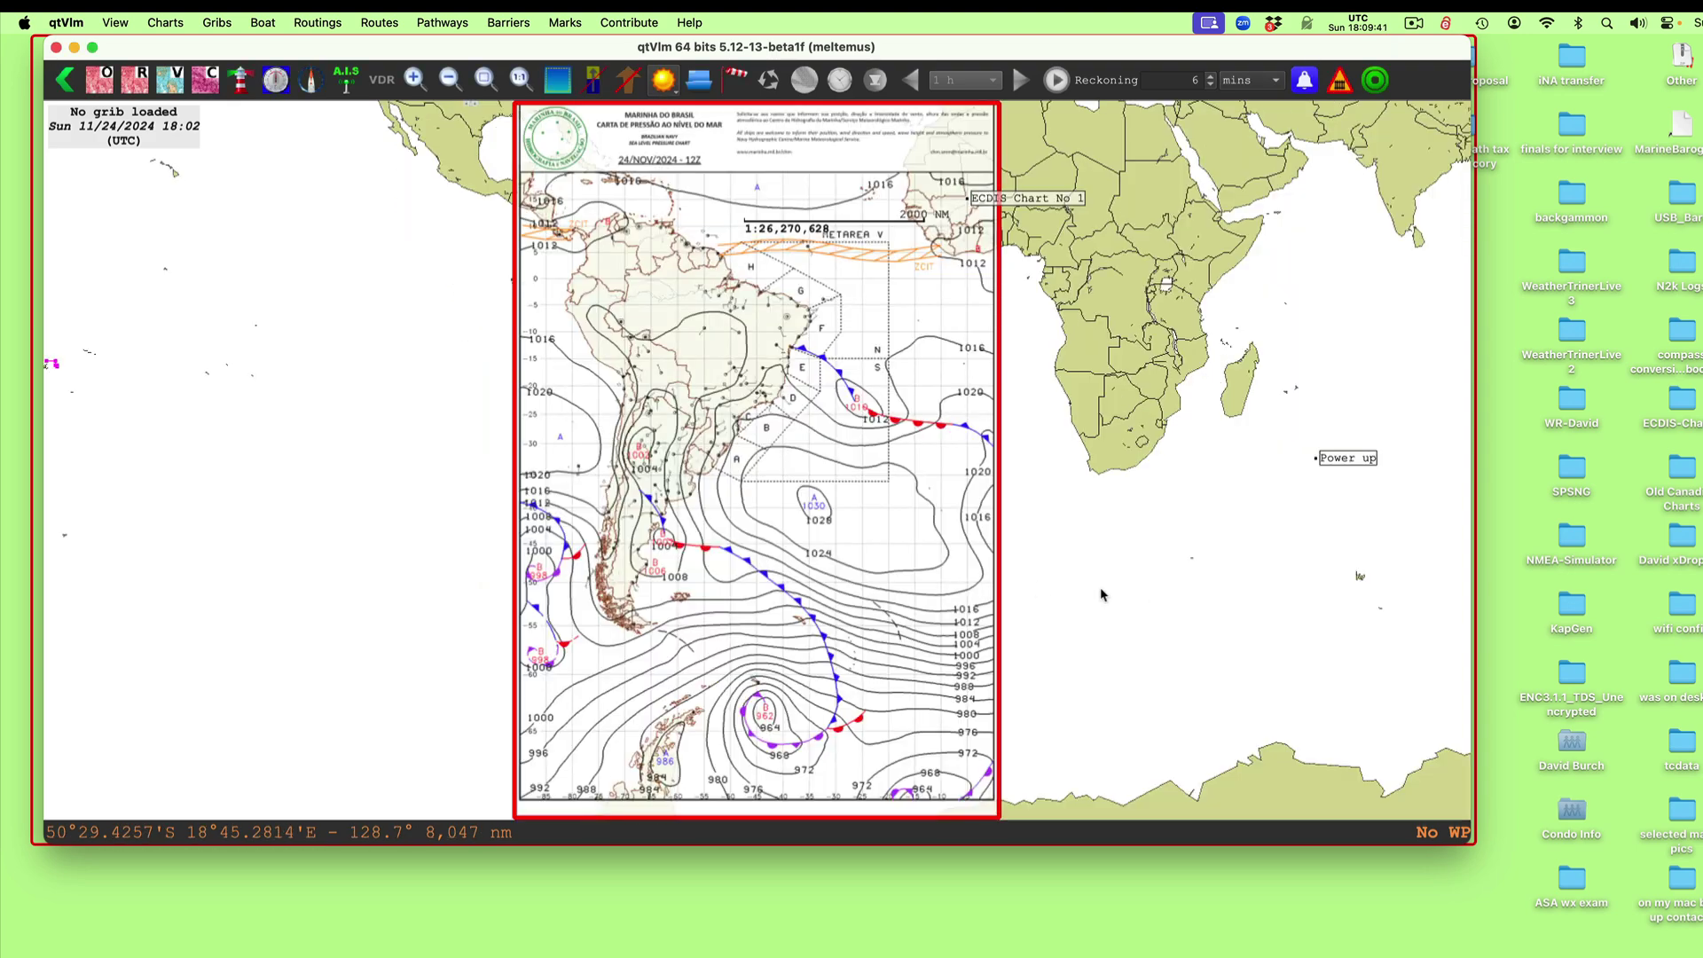
# Select a rectangular area enclosing the whole South America surface analysis overlay and open the Xygrib GRIB request for it
pyautogui.scroll(2, 830, 534)
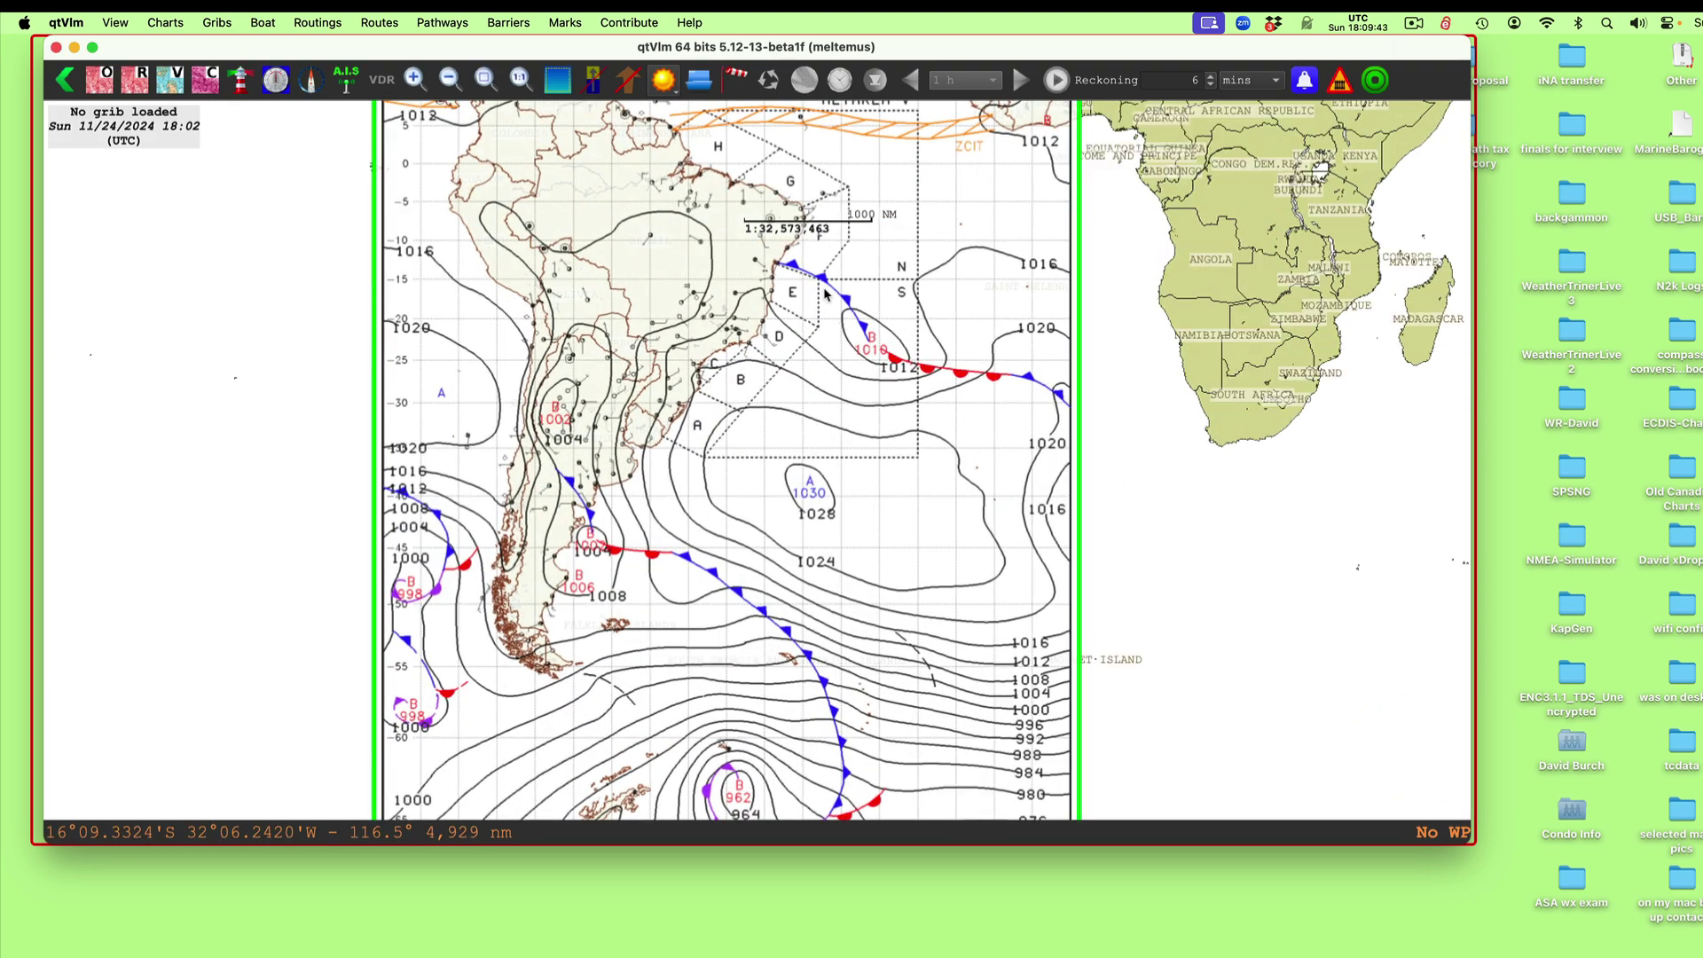
pyautogui.moveTo(898, 382); pyautogui.dragTo(947, 695)
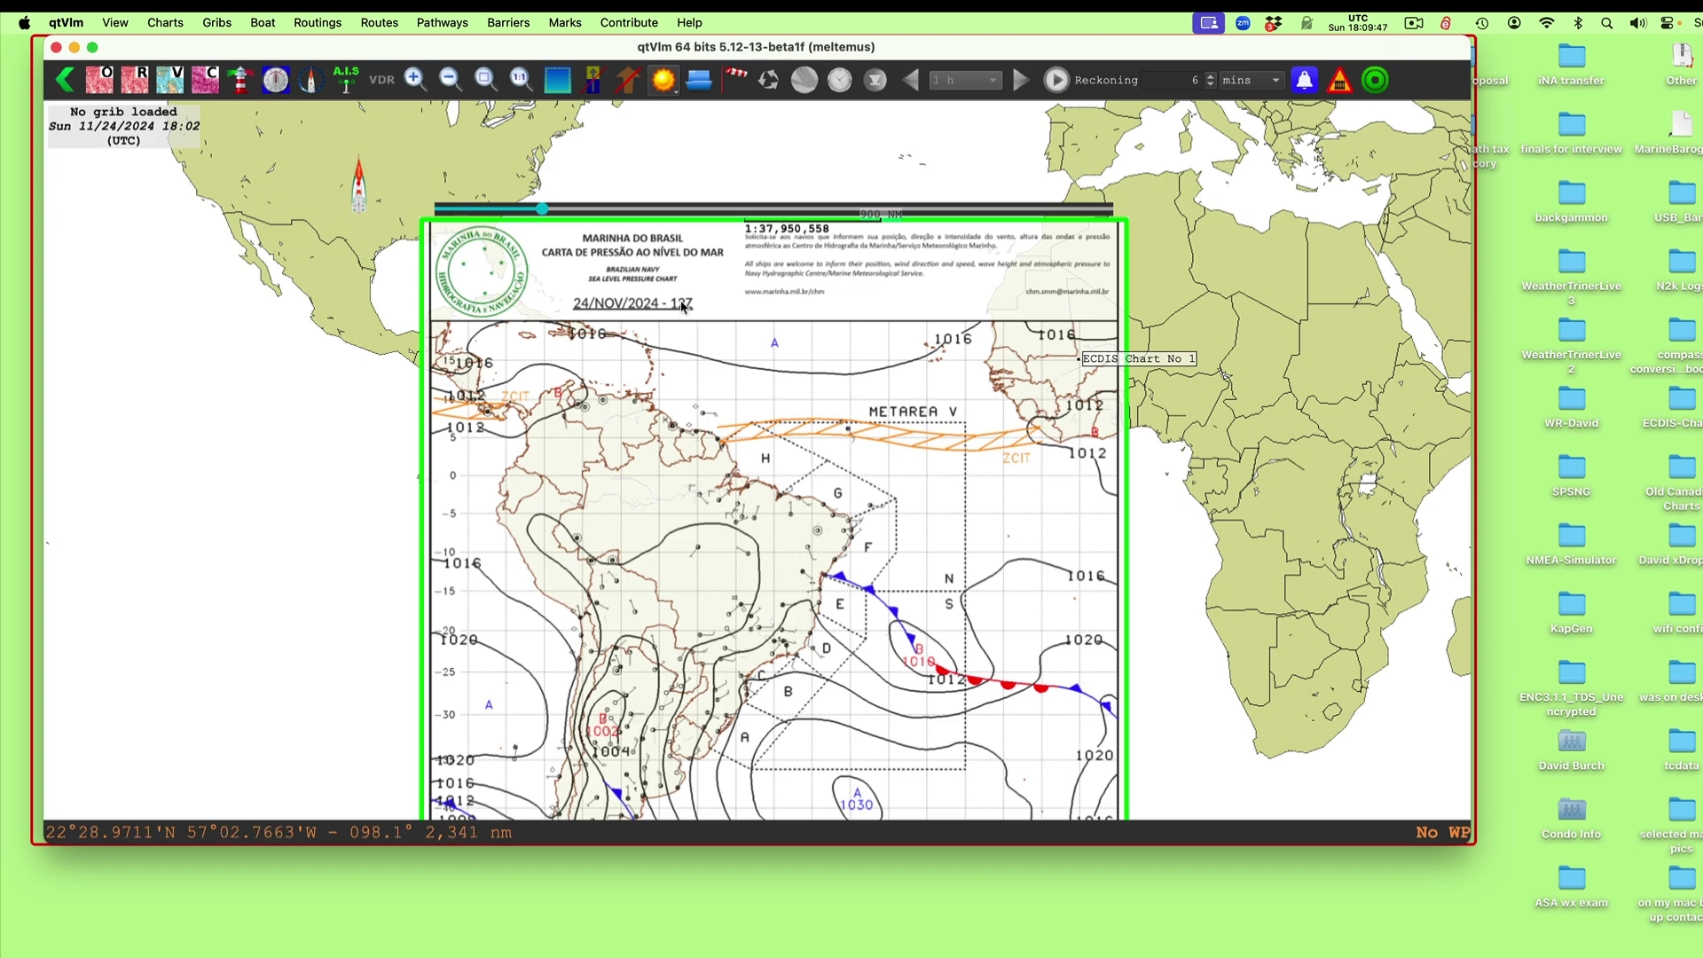
pyautogui.scroll(-1, 1200, 586)
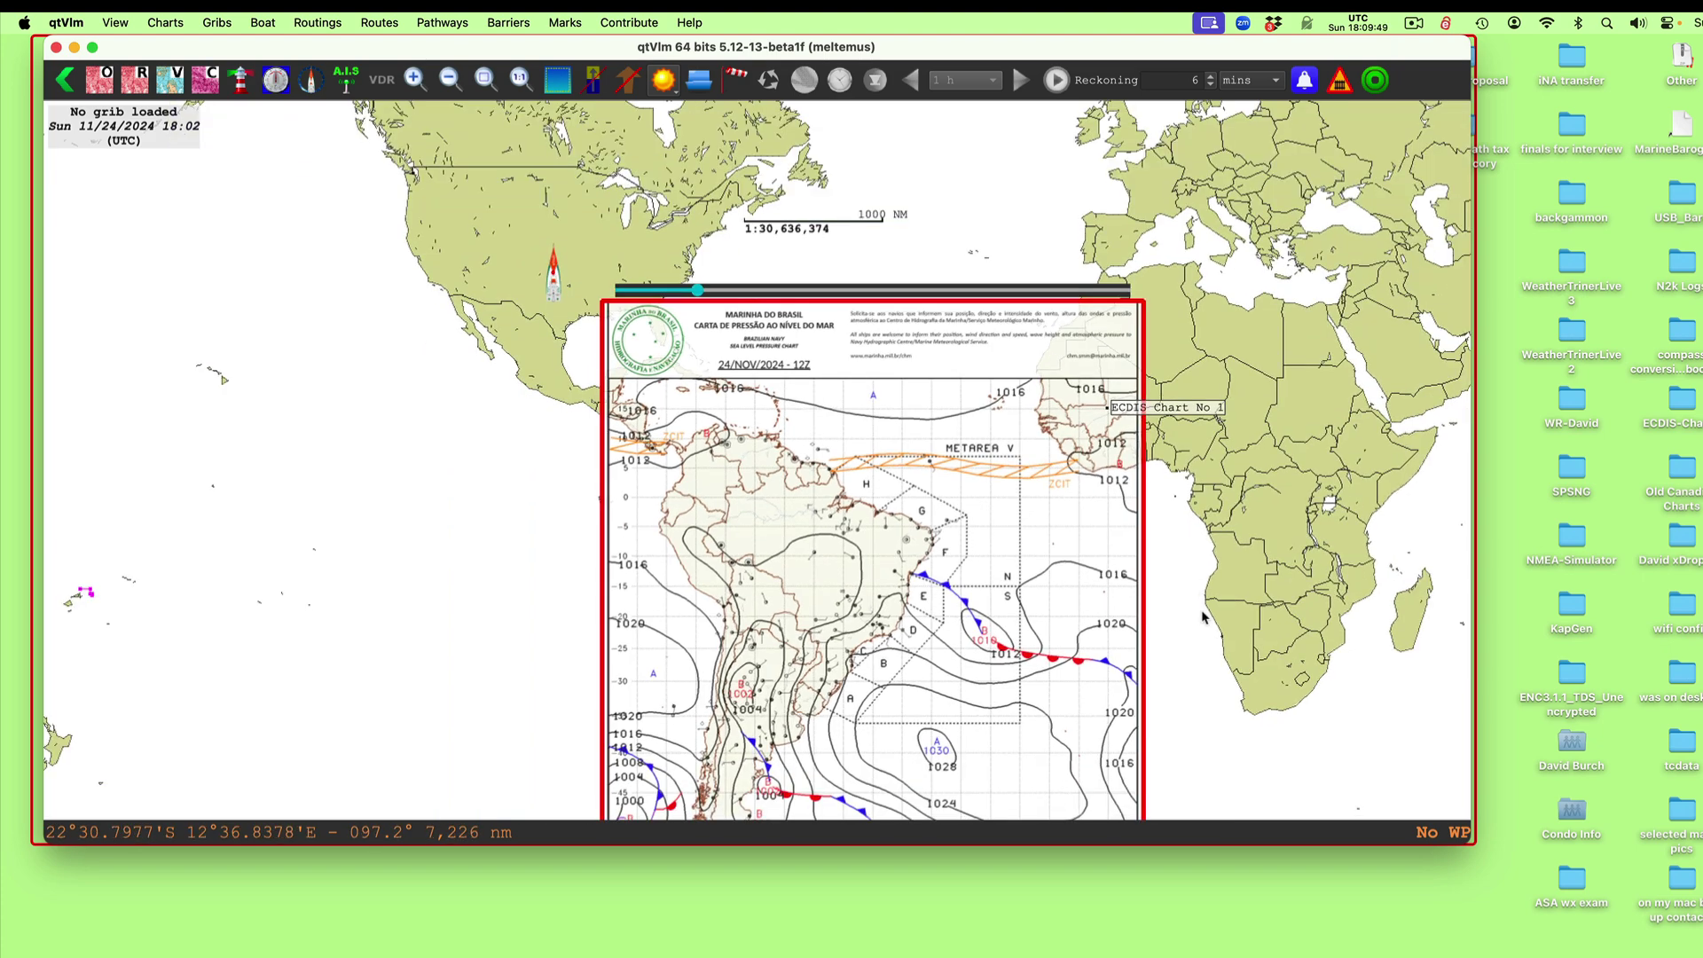
pyautogui.scroll(1, 1145, 545)
pyautogui.scroll(-1, 1149, 543)
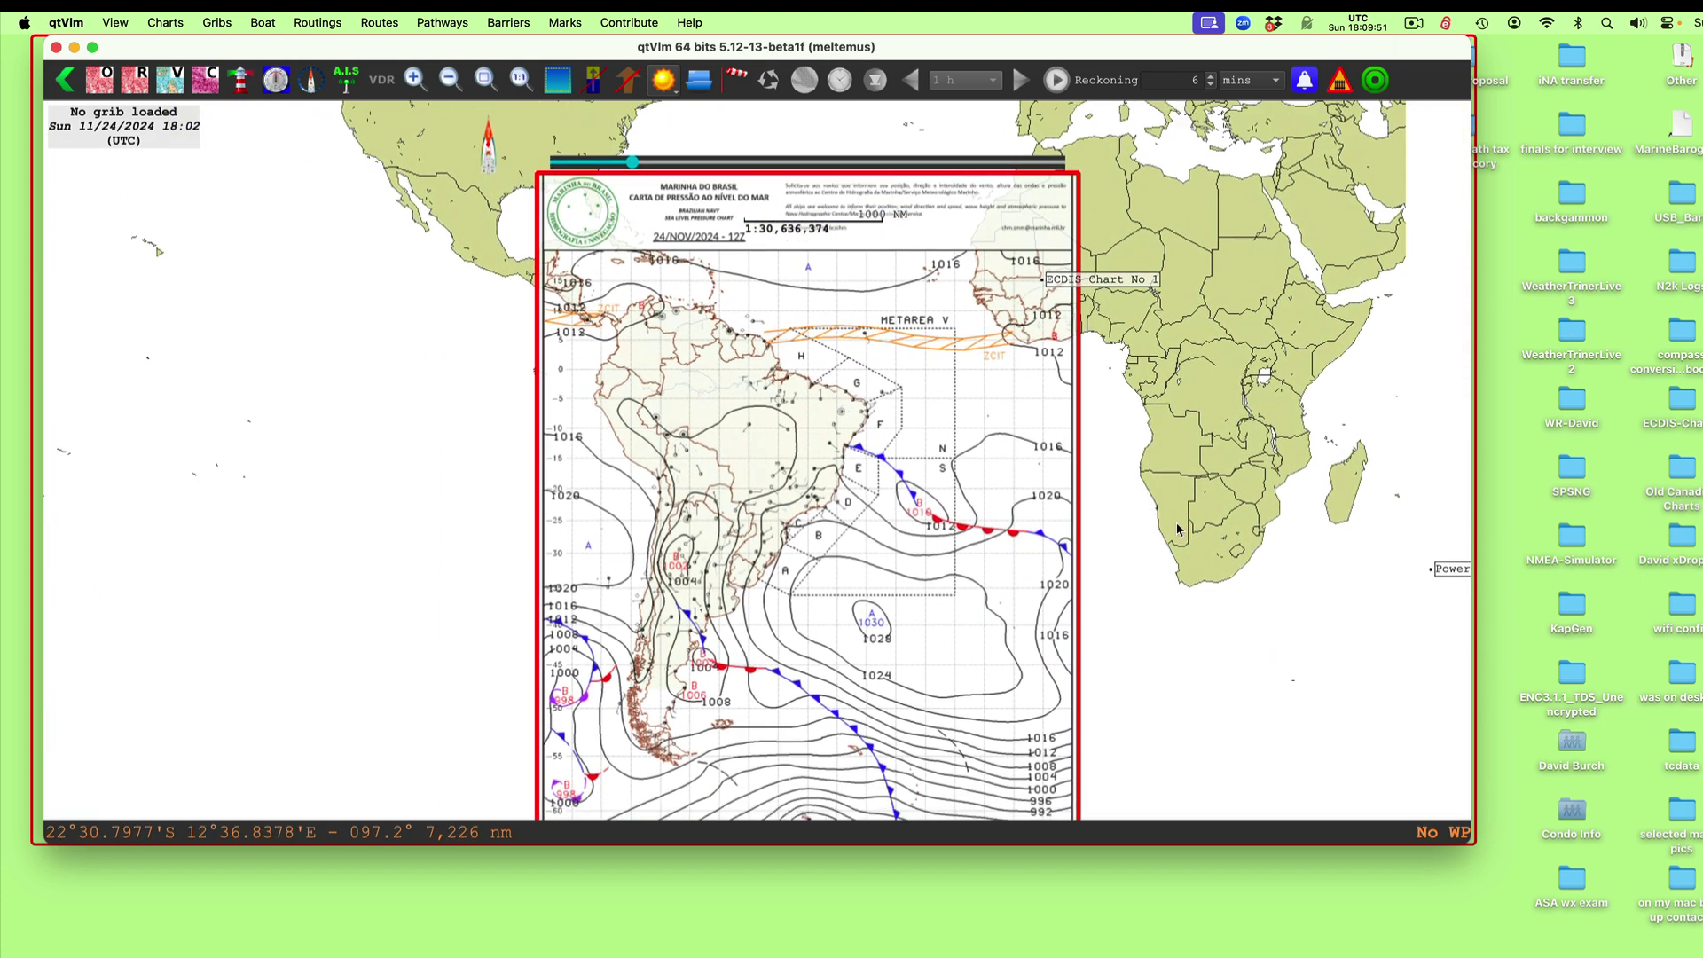
pyautogui.moveTo(1191, 633); pyautogui.dragTo(1103, 544)
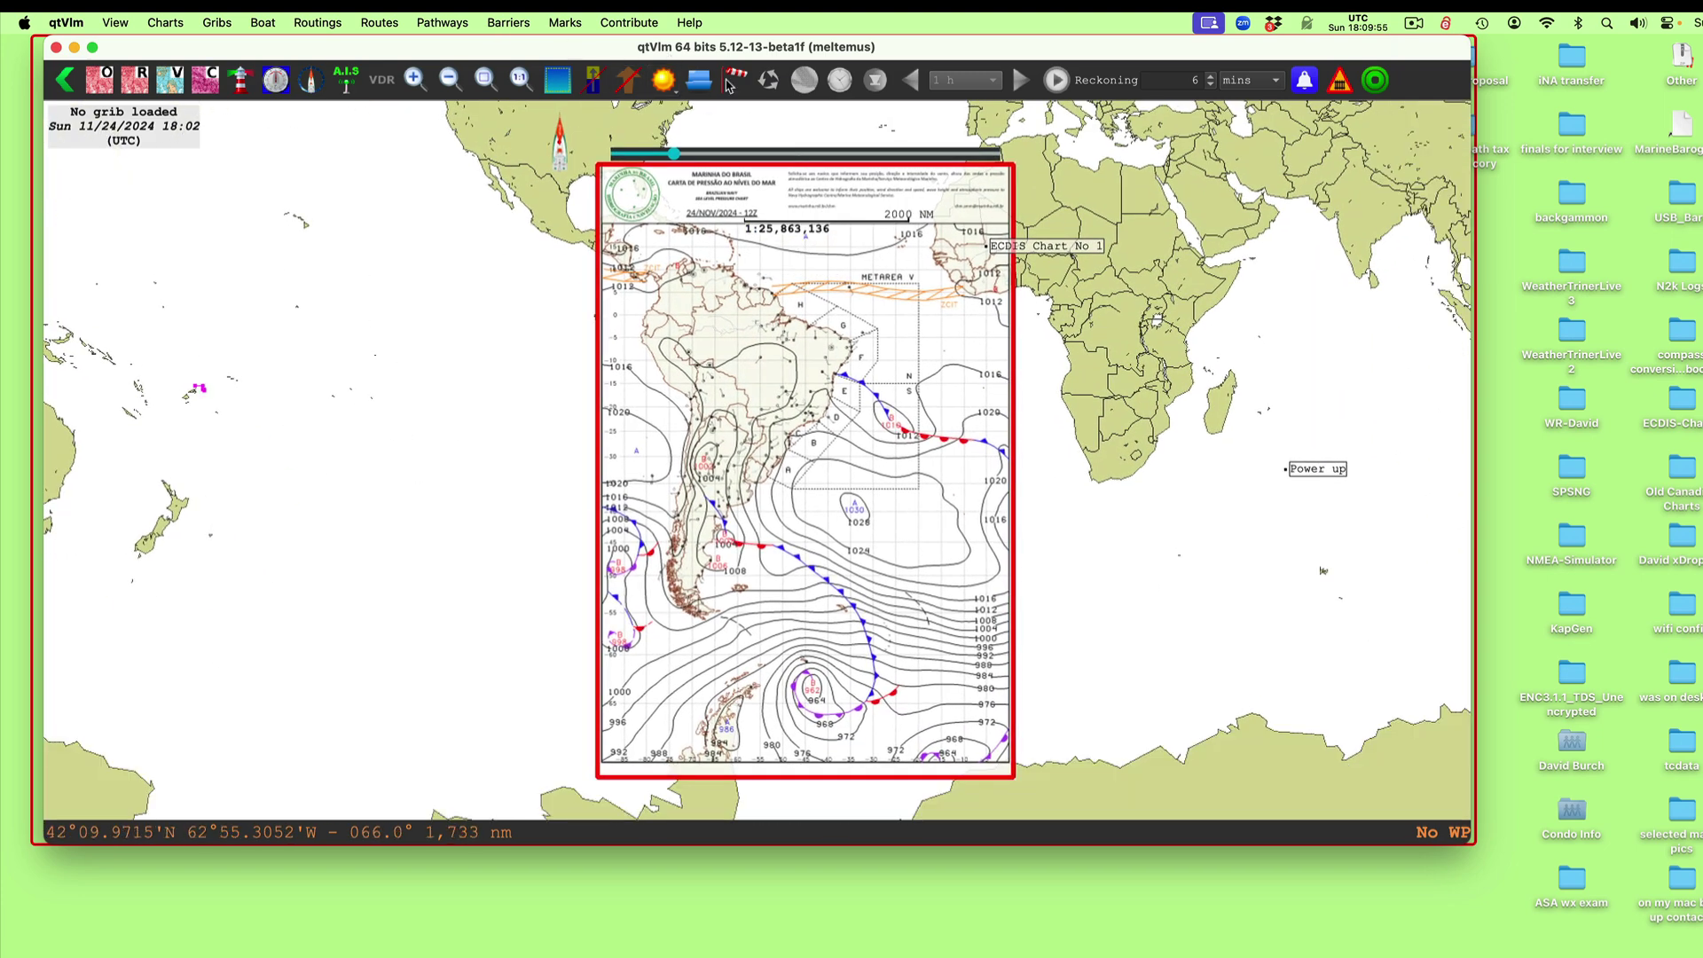
pyautogui.click(557, 81)
pyautogui.moveTo(484, 139); pyautogui.dragTo(1111, 784)
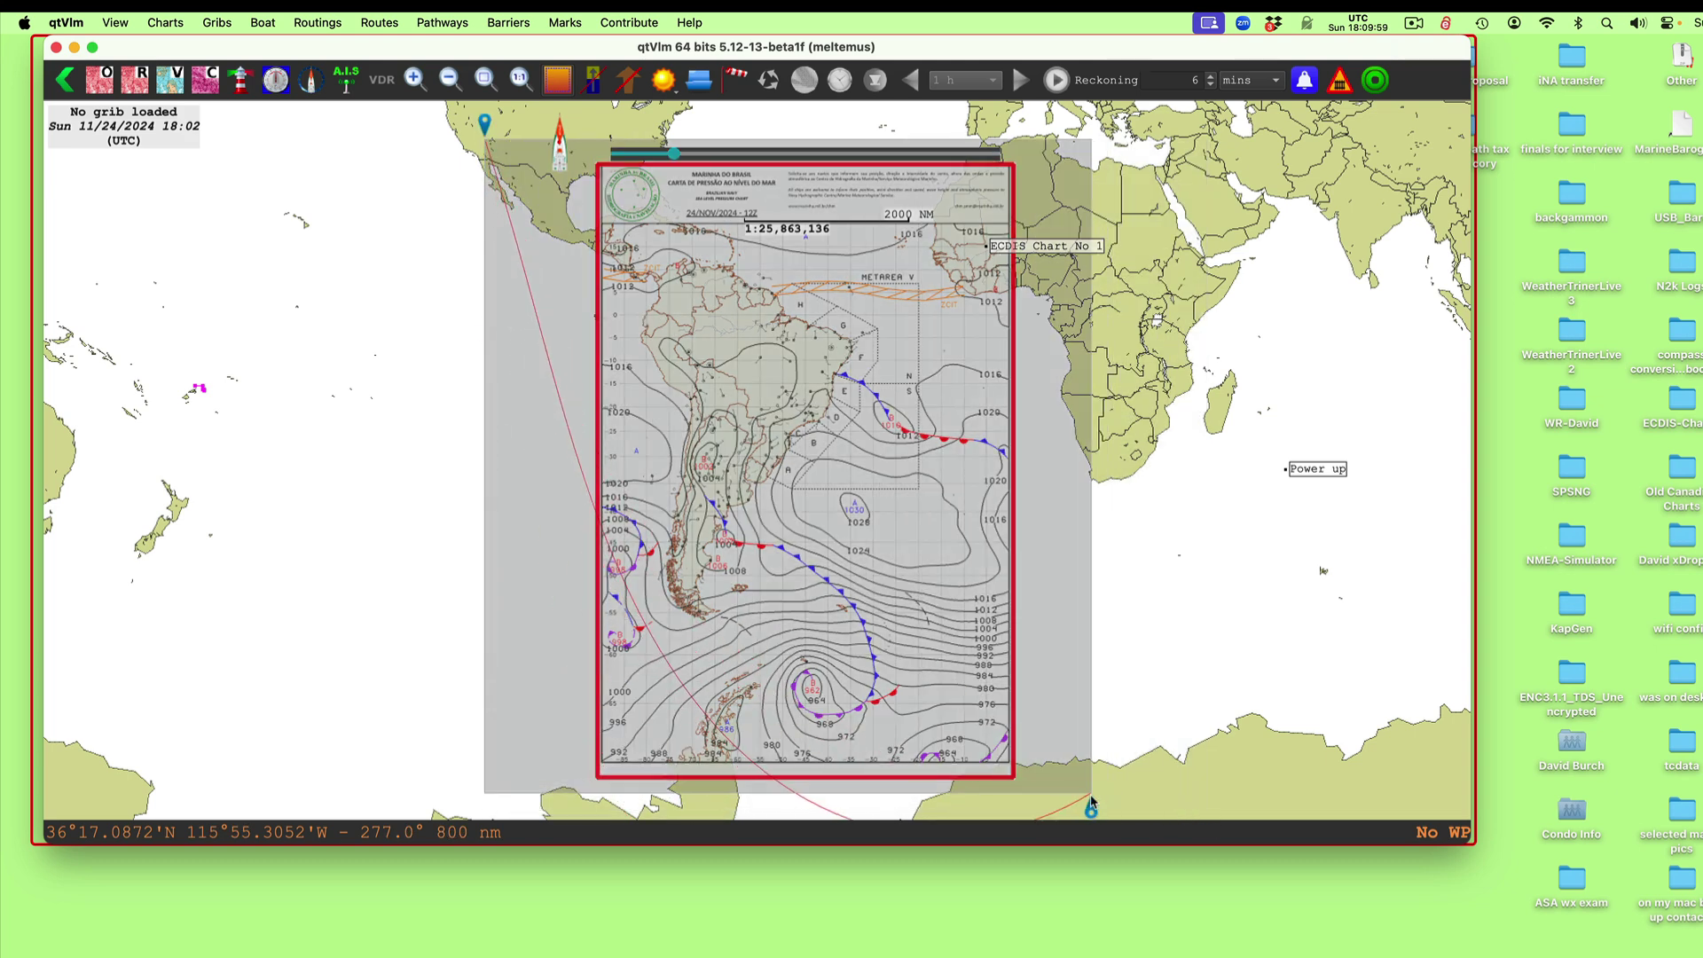
pyautogui.rightClick(569, 279)
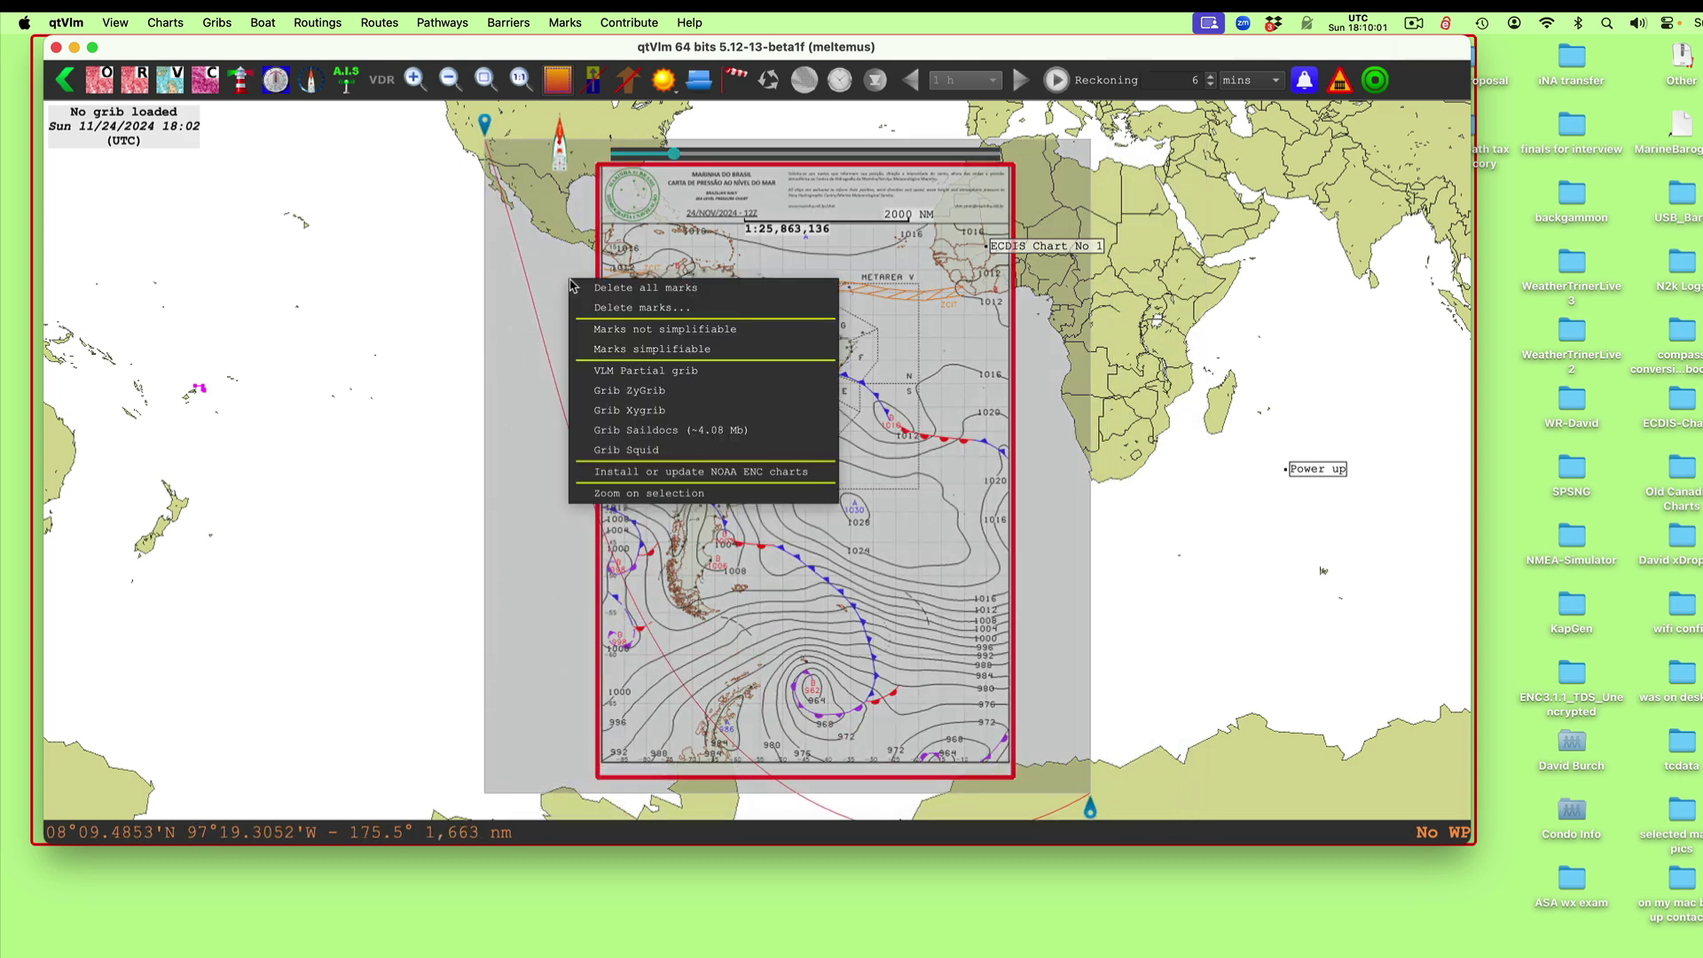
pyautogui.click(654, 412)
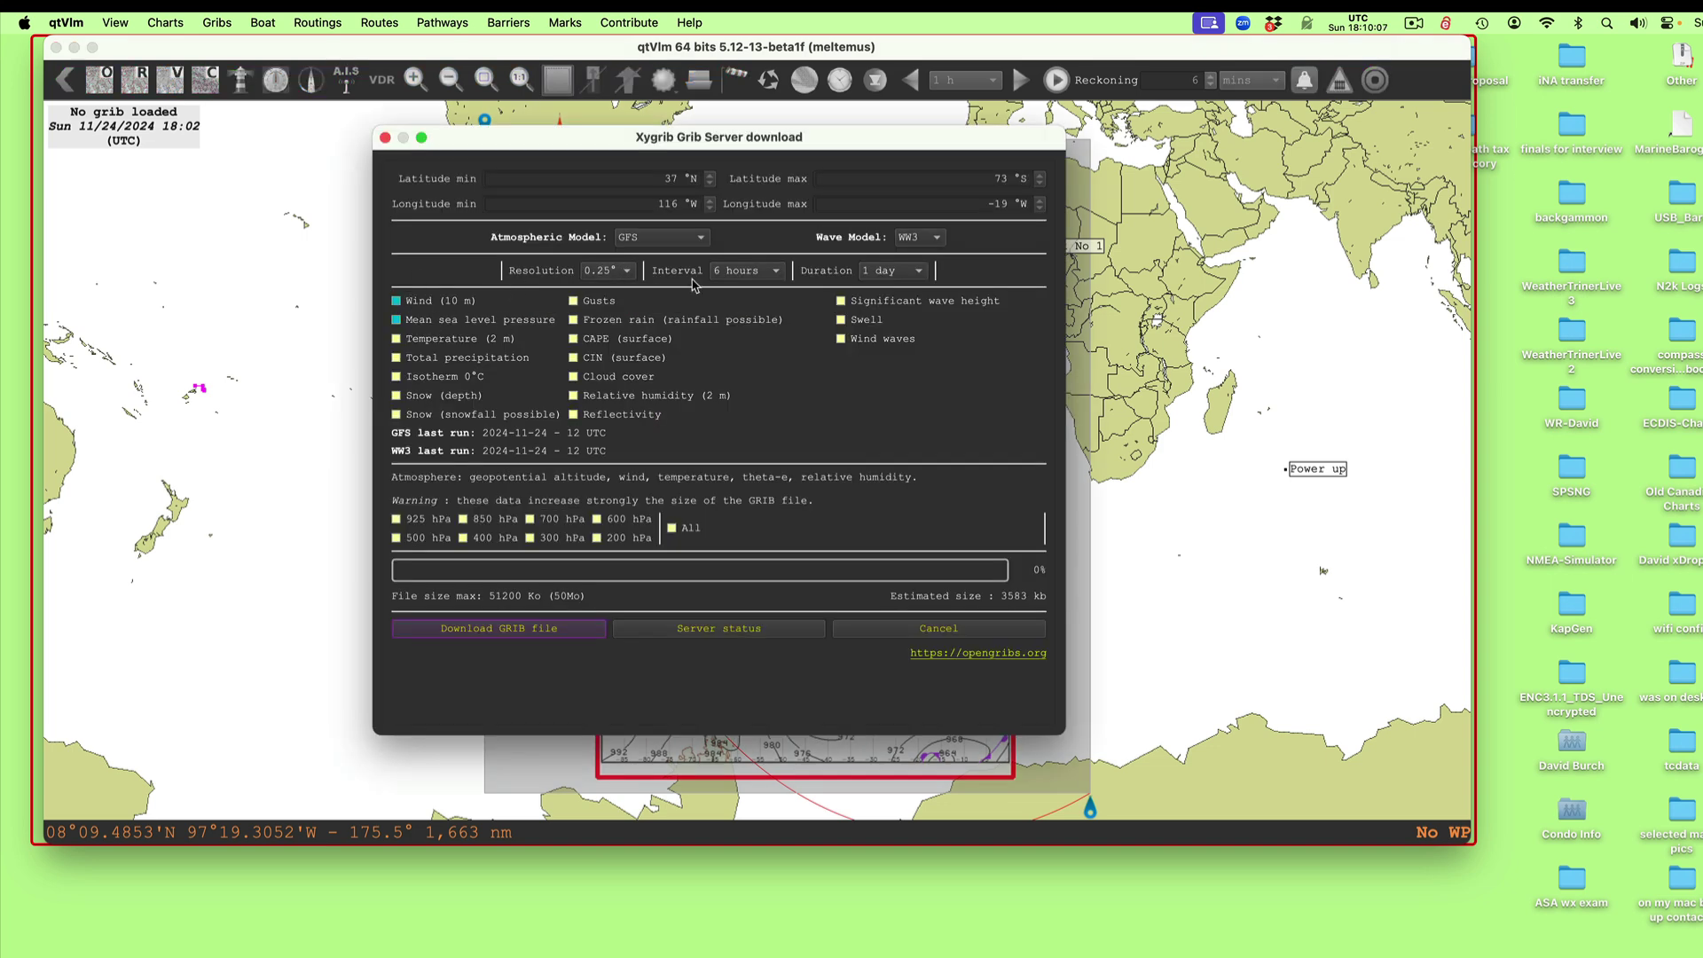
# Set the GRIB forecast interval to 3 hours and download the GFS GRIB file
pyautogui.click(776, 275)
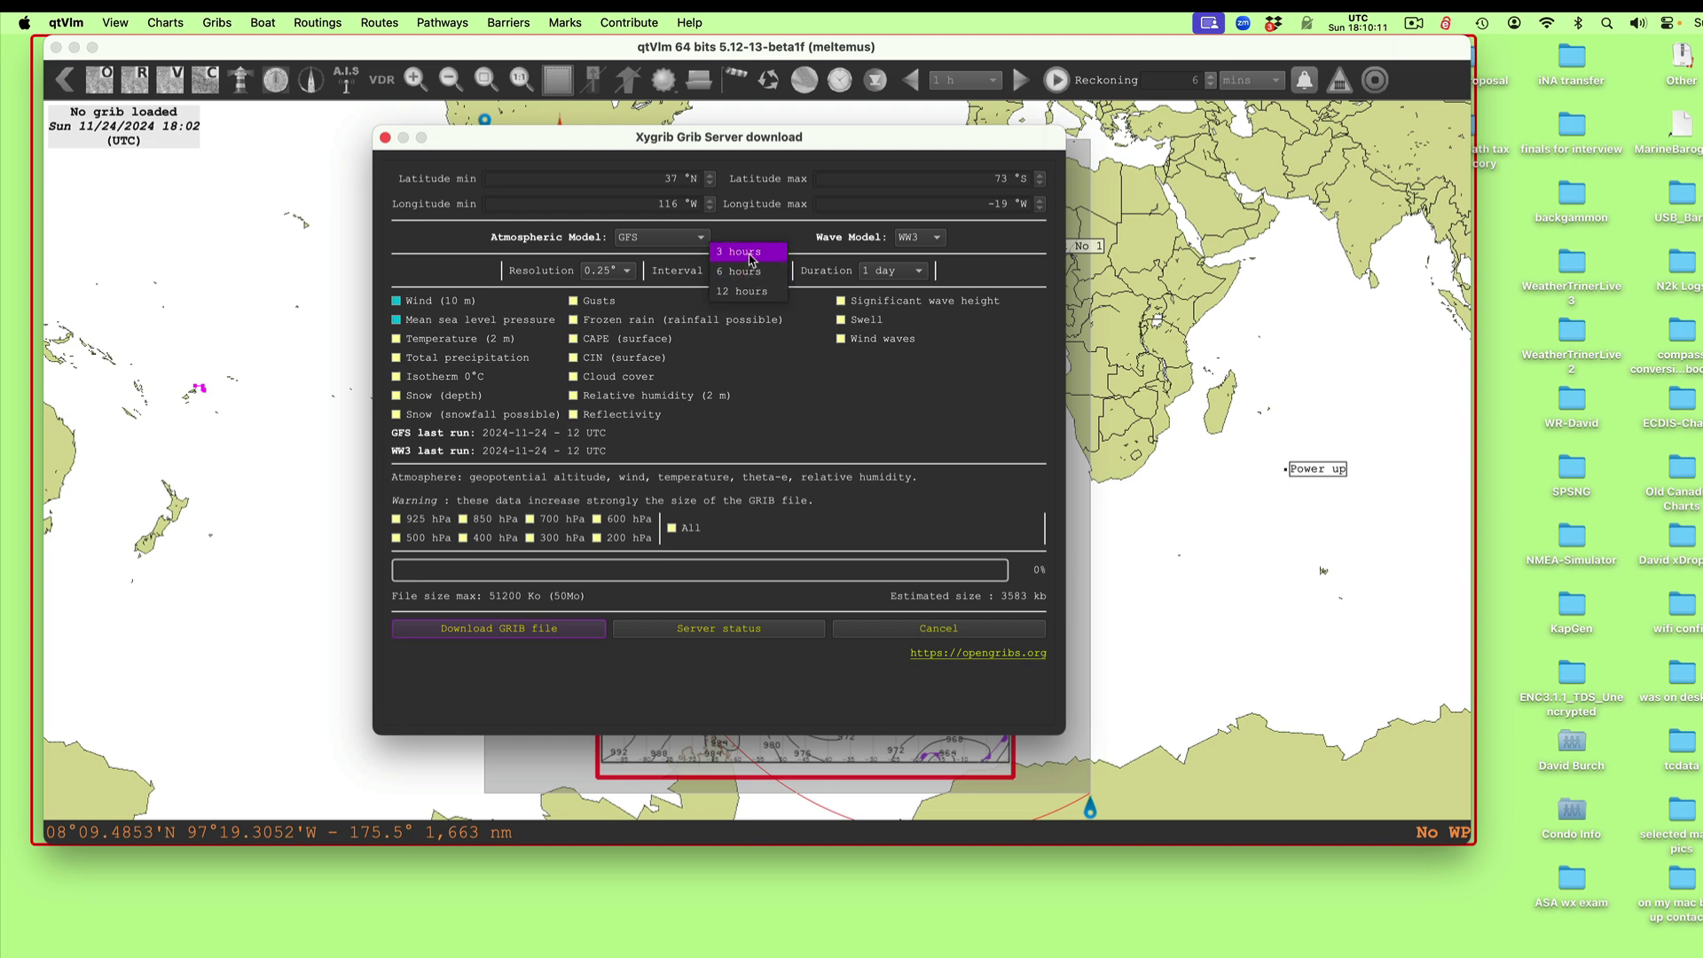
pyautogui.click(749, 256)
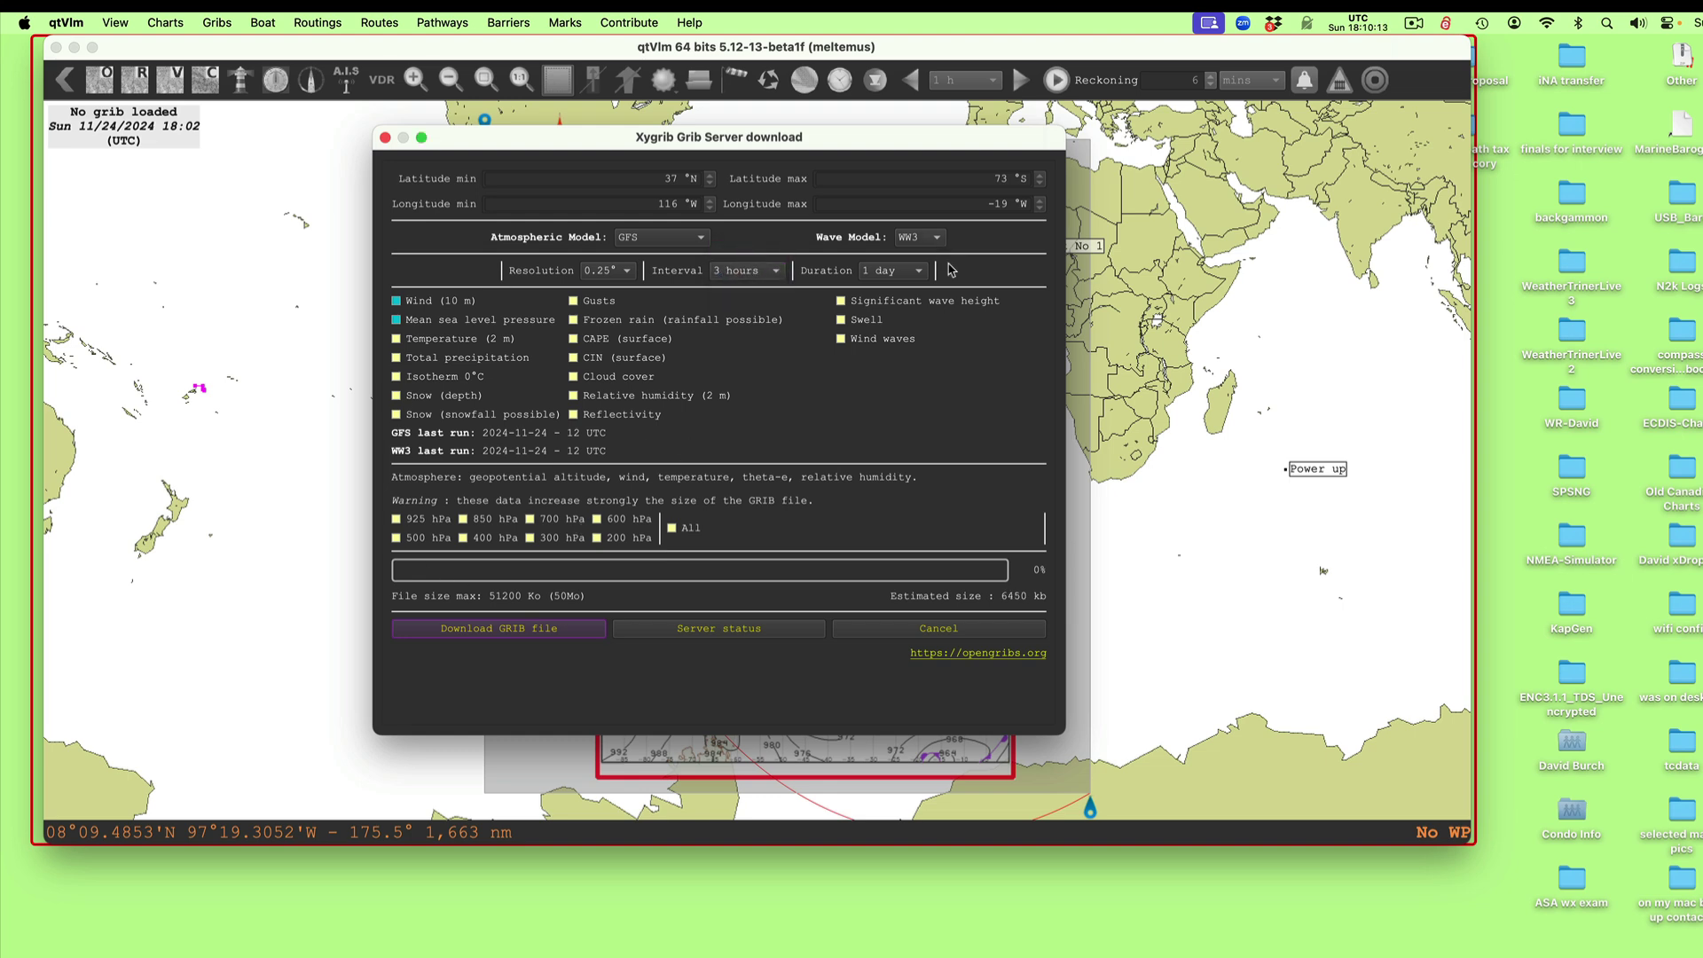
pyautogui.click(502, 632)
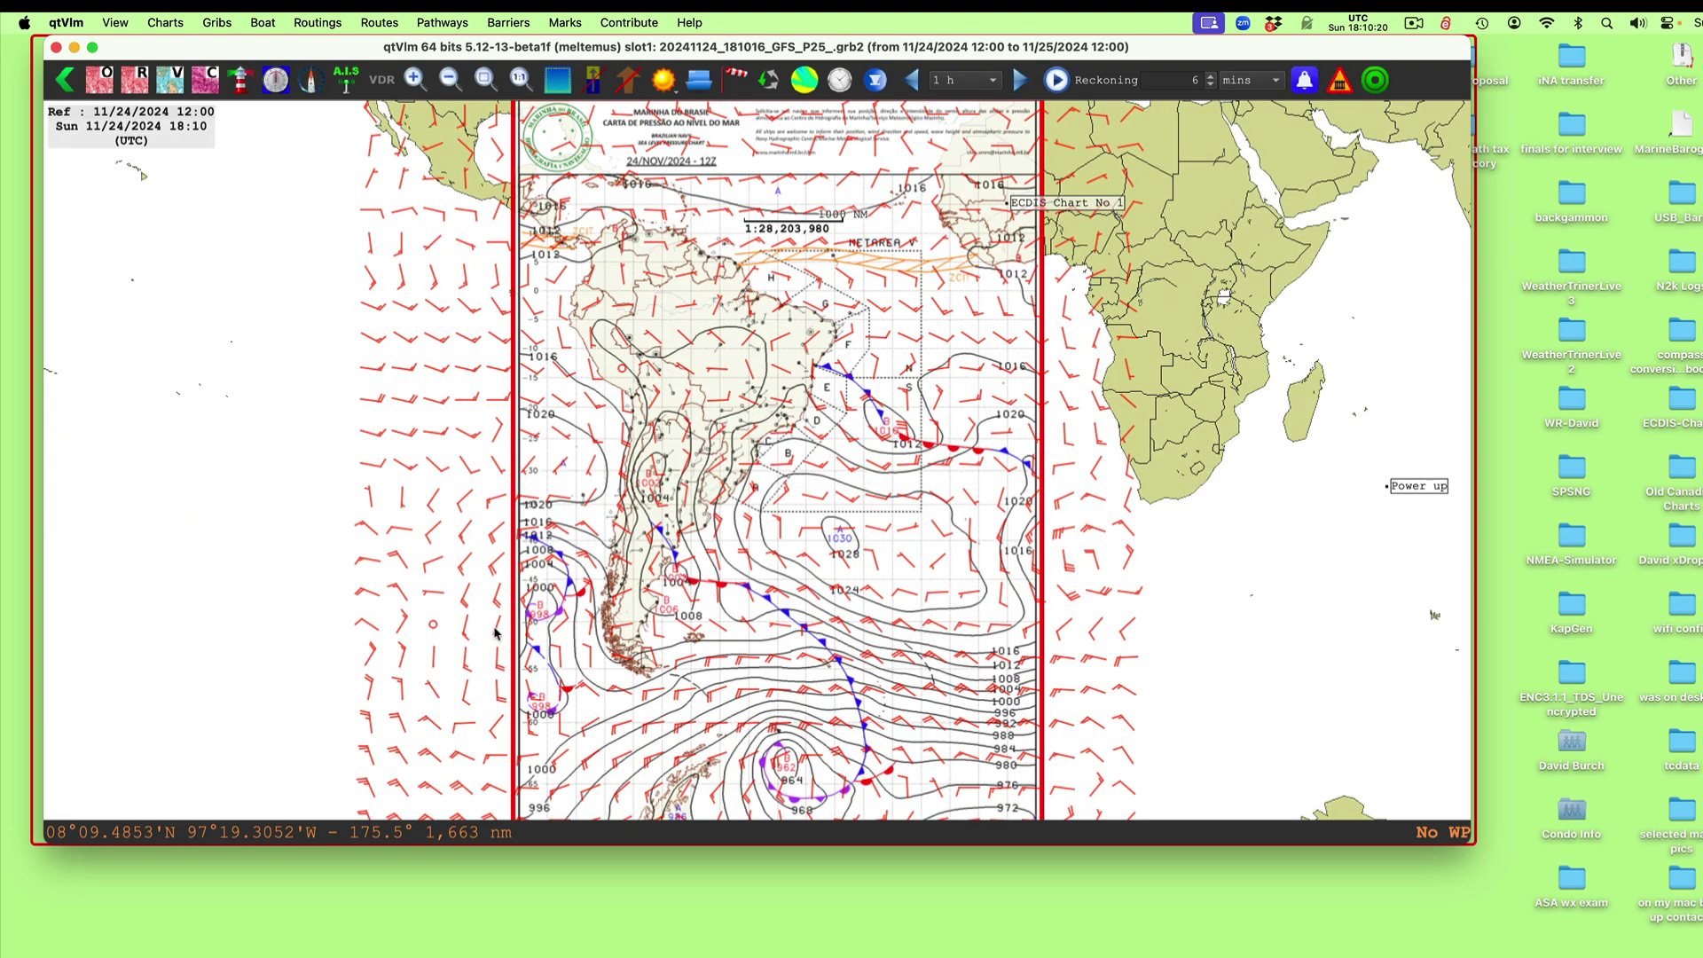
# Examine the GFS wind barbs over the Brazilian Navy surface analysis, from the tropics to the far South Atlantic
pyautogui.scroll(2, 824, 435)
pyautogui.scroll(-2, 789, 495)
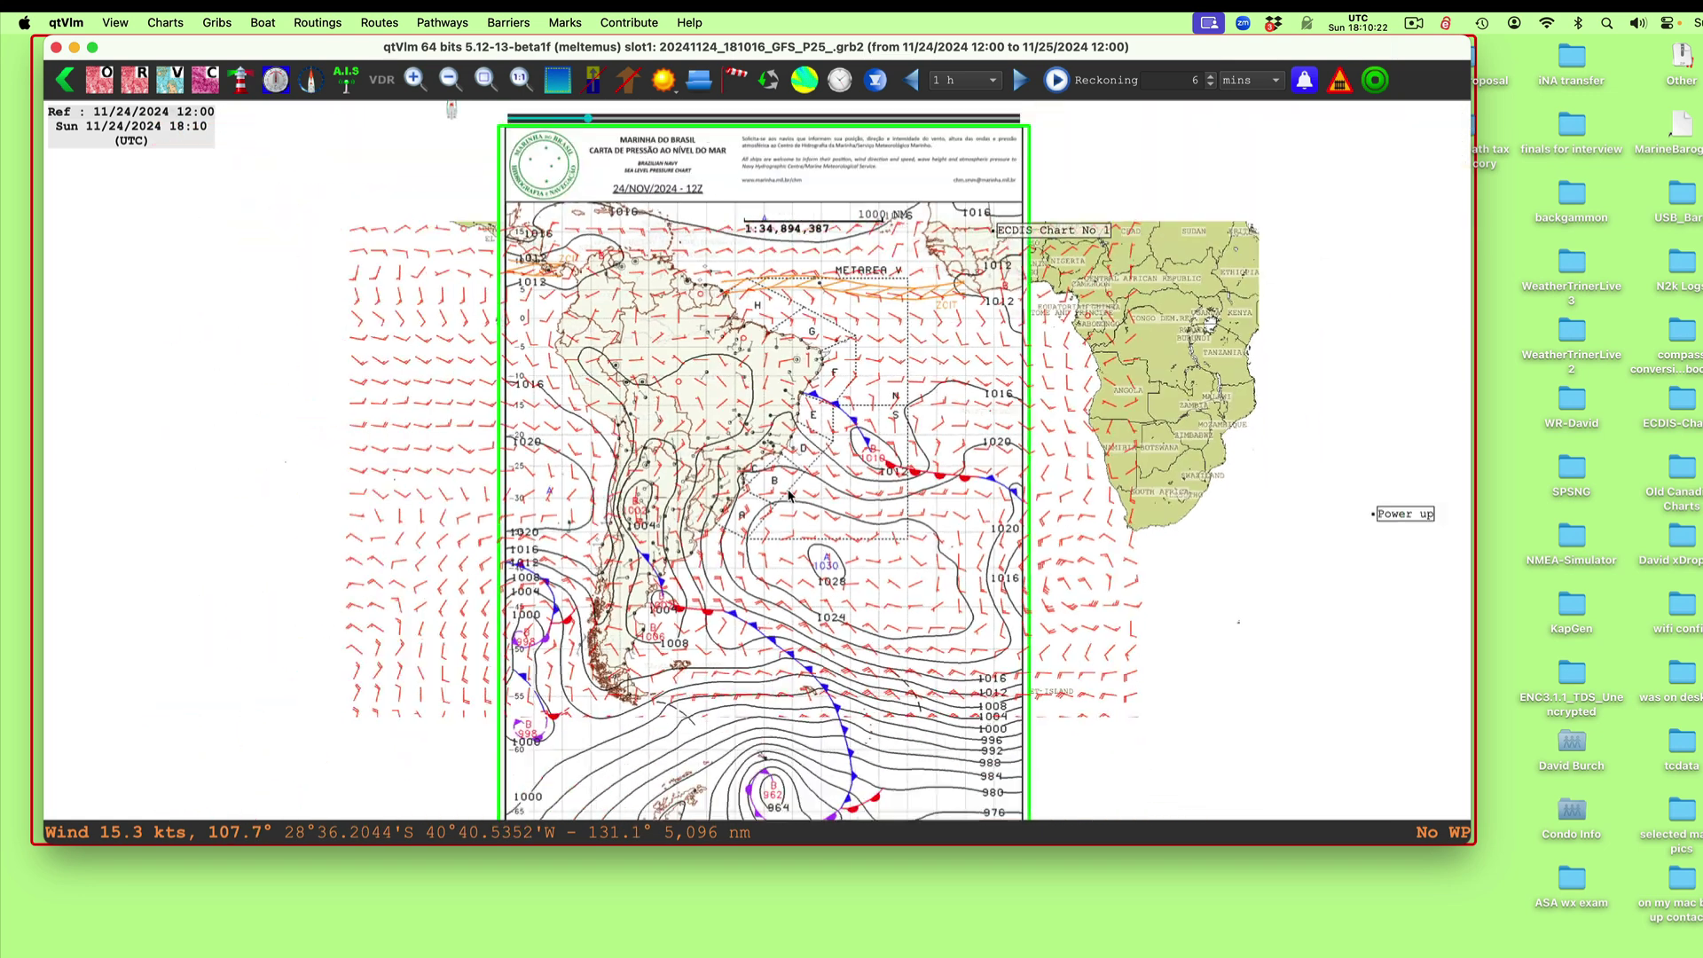
pyautogui.scroll(1, 788, 495)
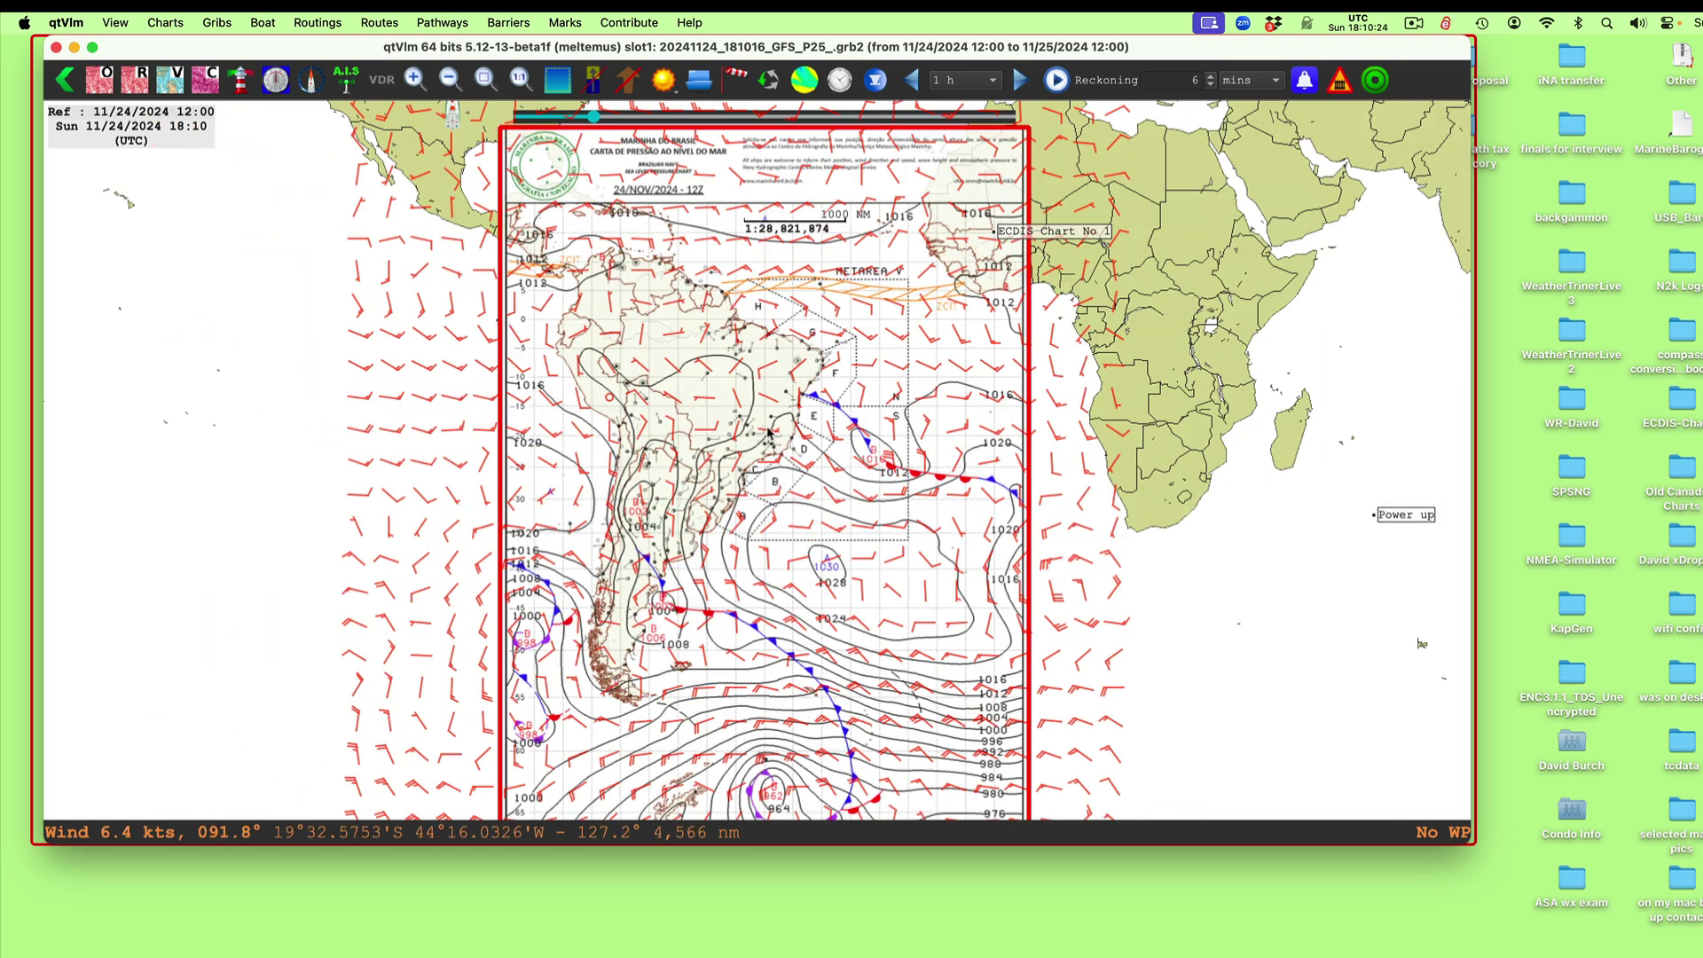
pyautogui.scroll(2, 761, 416)
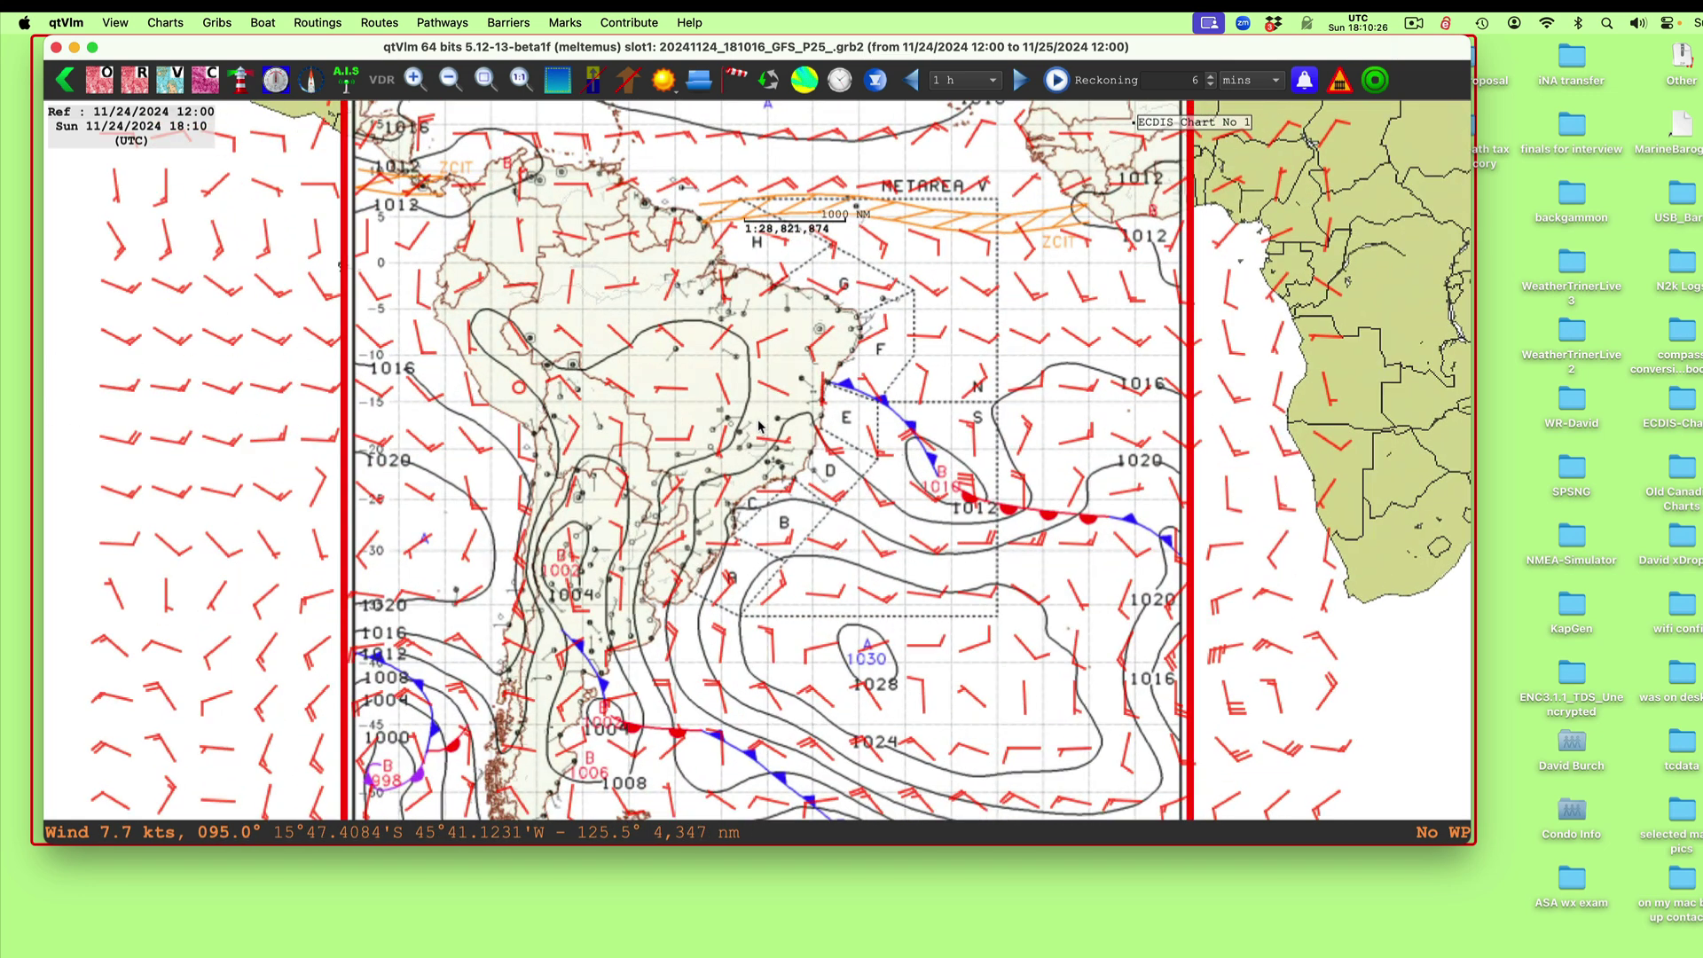
pyautogui.scroll(3, 806, 451)
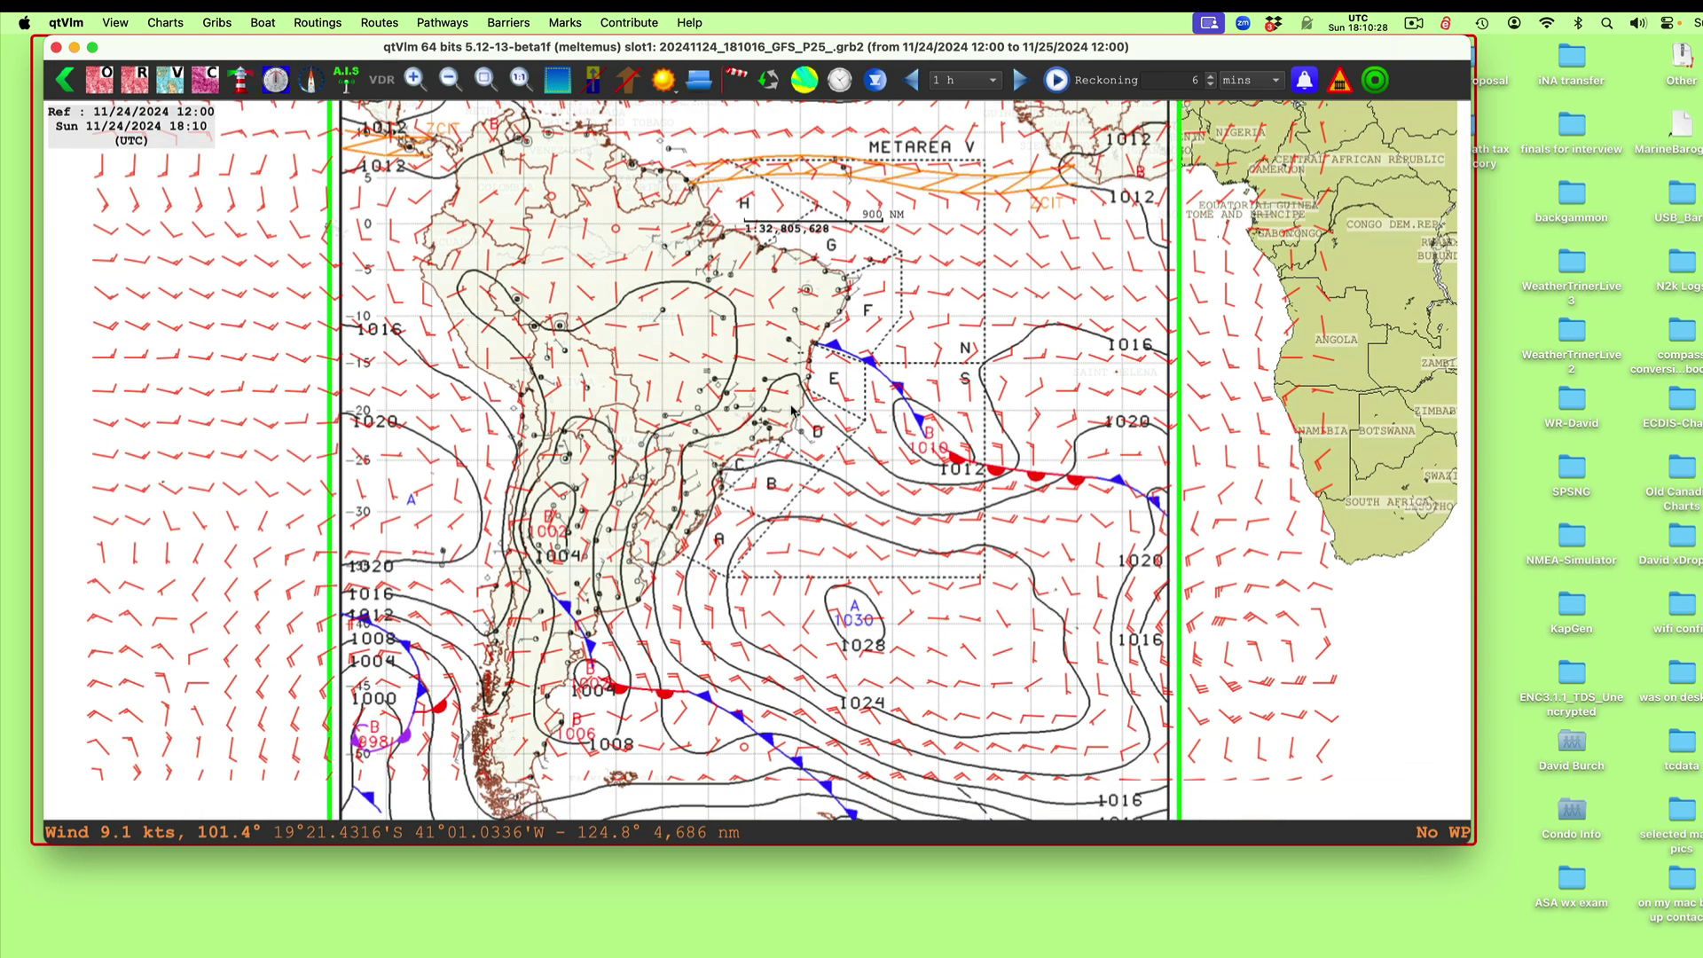
pyautogui.scroll(2, 832, 518)
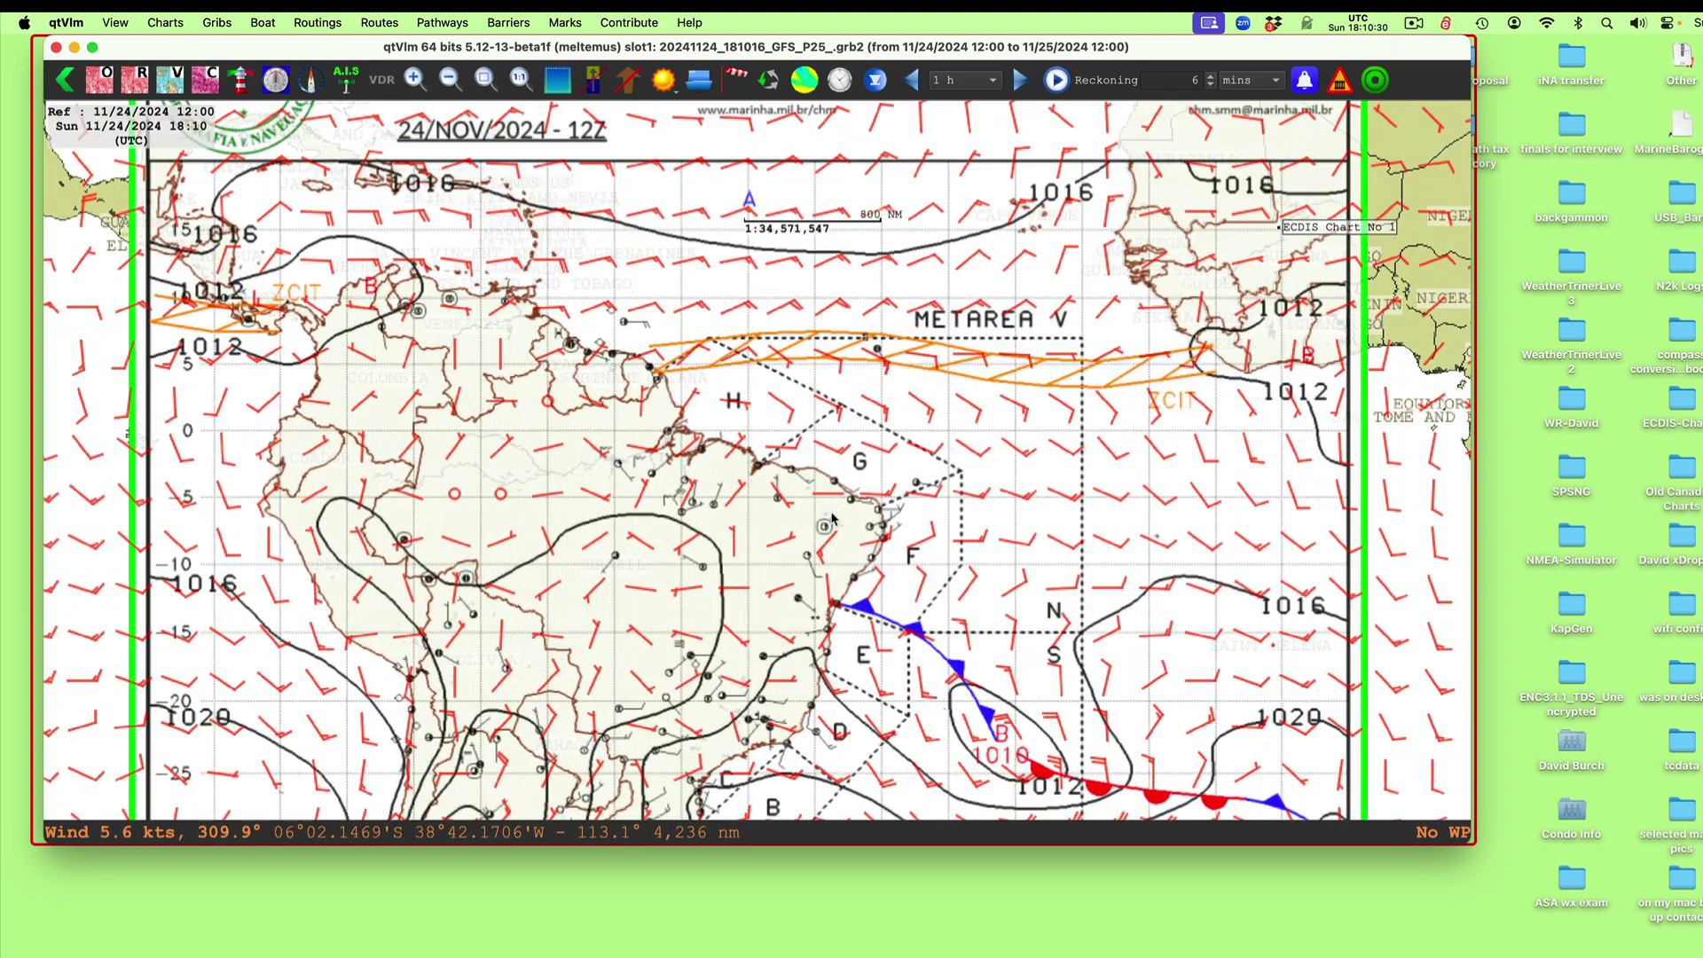
pyautogui.moveTo(925, 442); pyautogui.dragTo(911, 452)
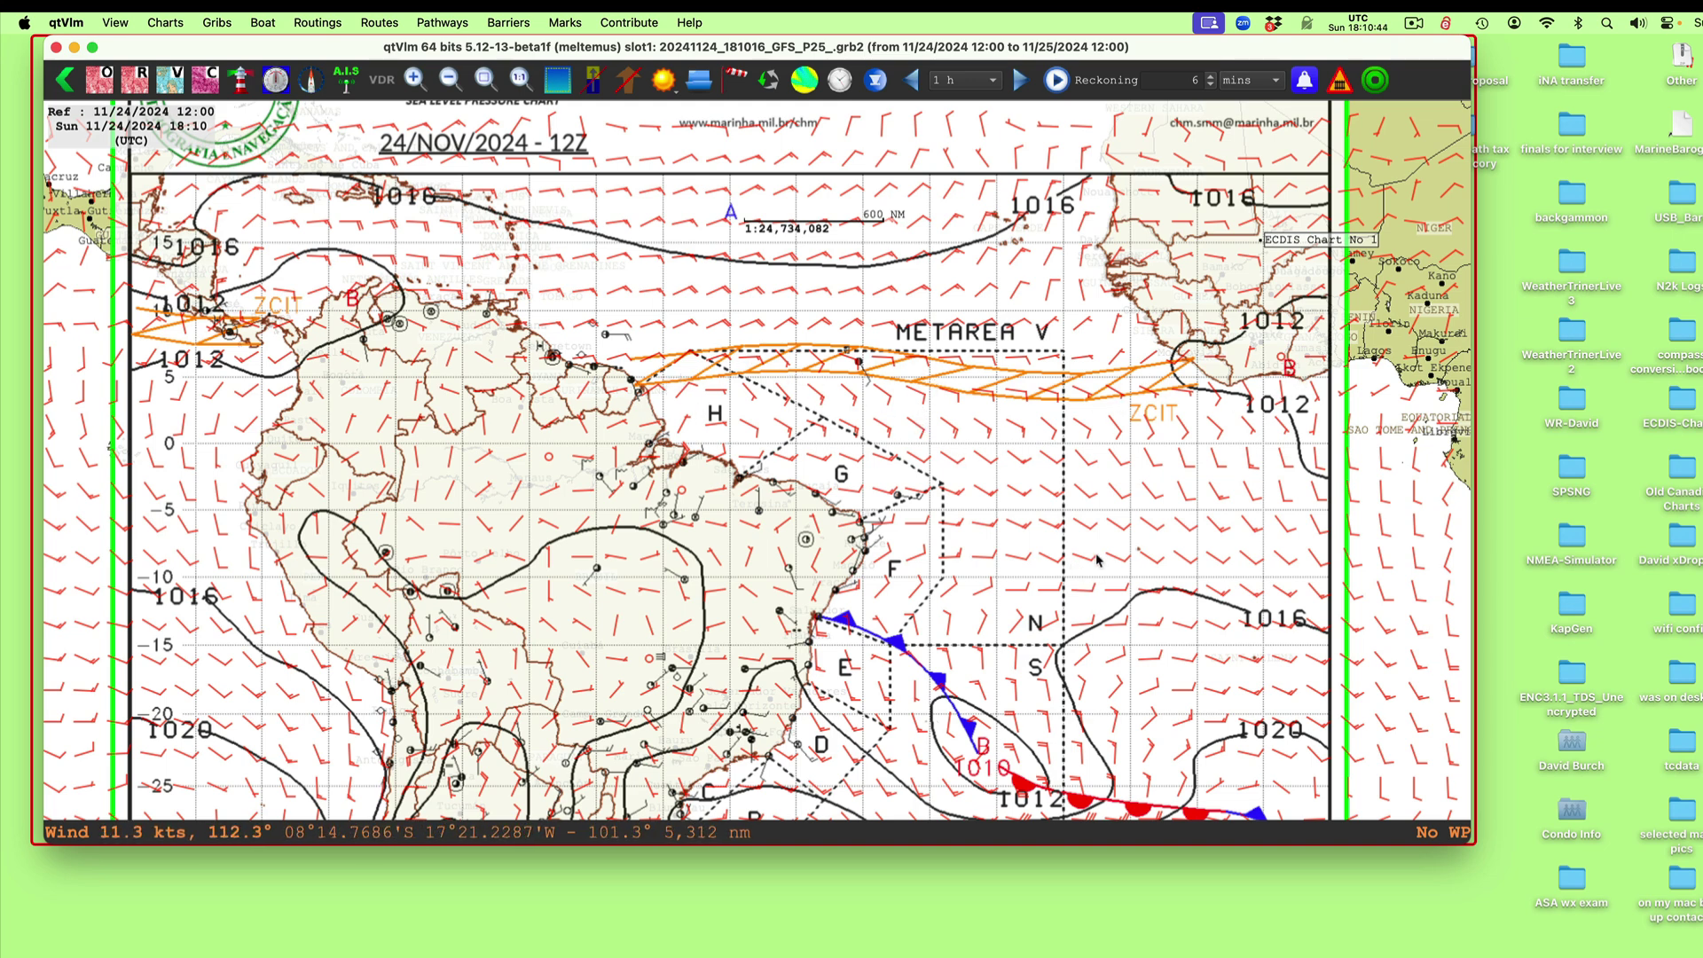
pyautogui.scroll(-10, 701, 576)
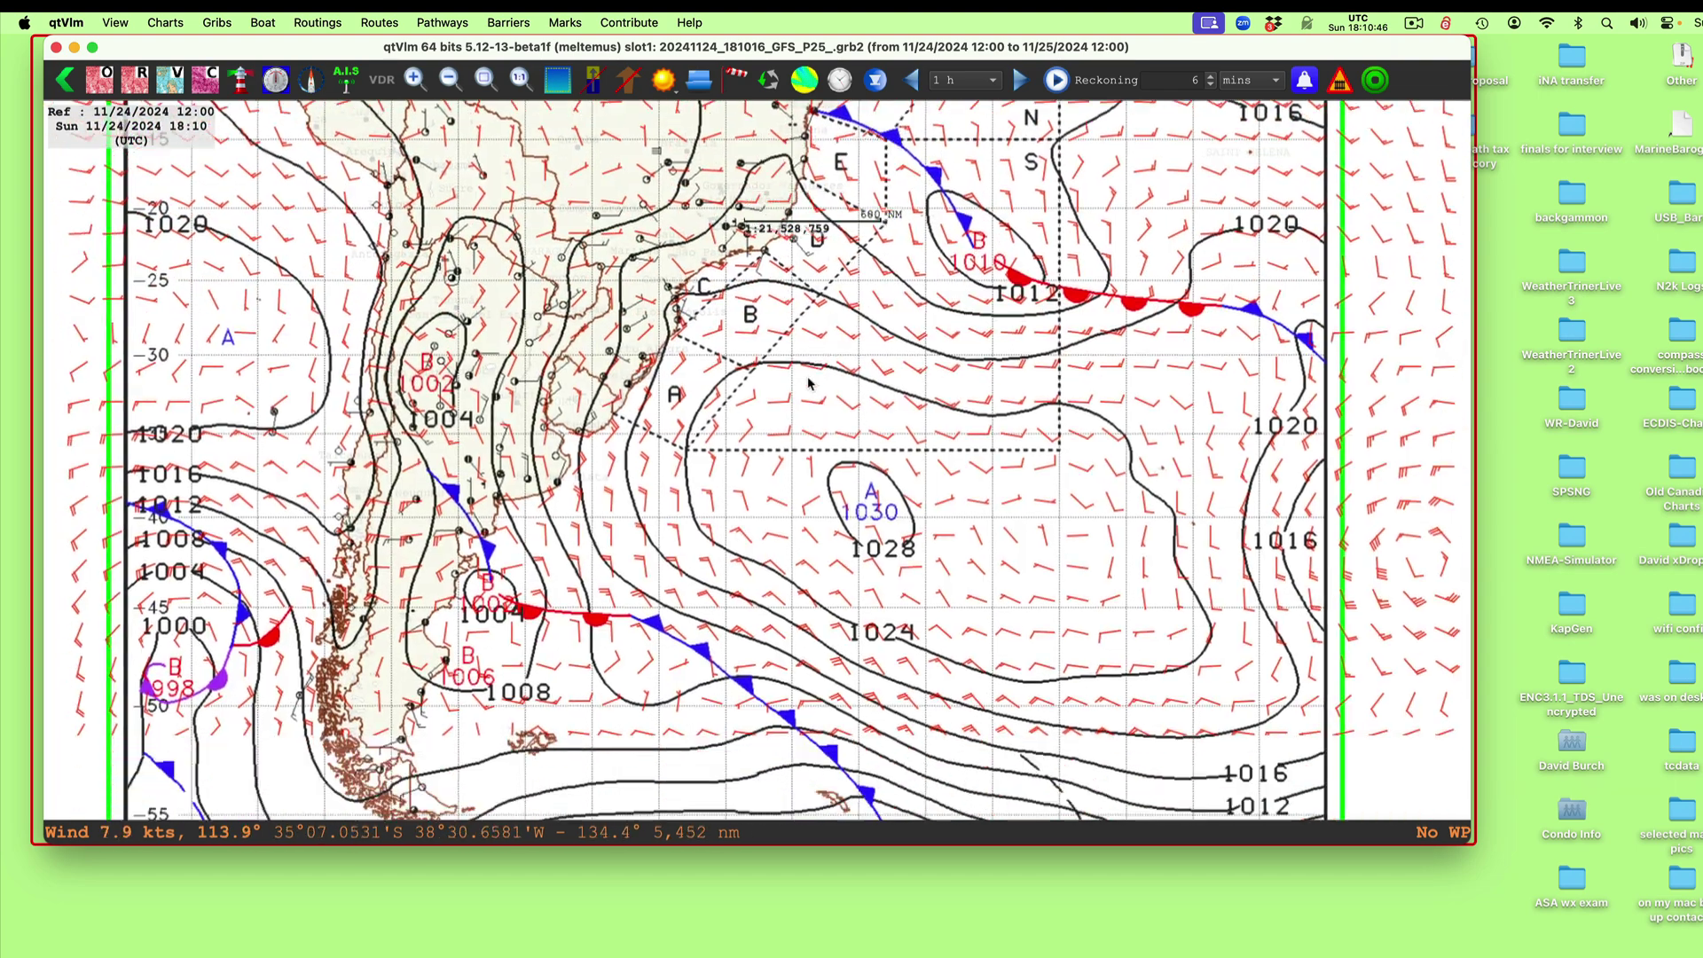
pyautogui.scroll(-3, 989, 586)
pyautogui.scroll(-5, 976, 585)
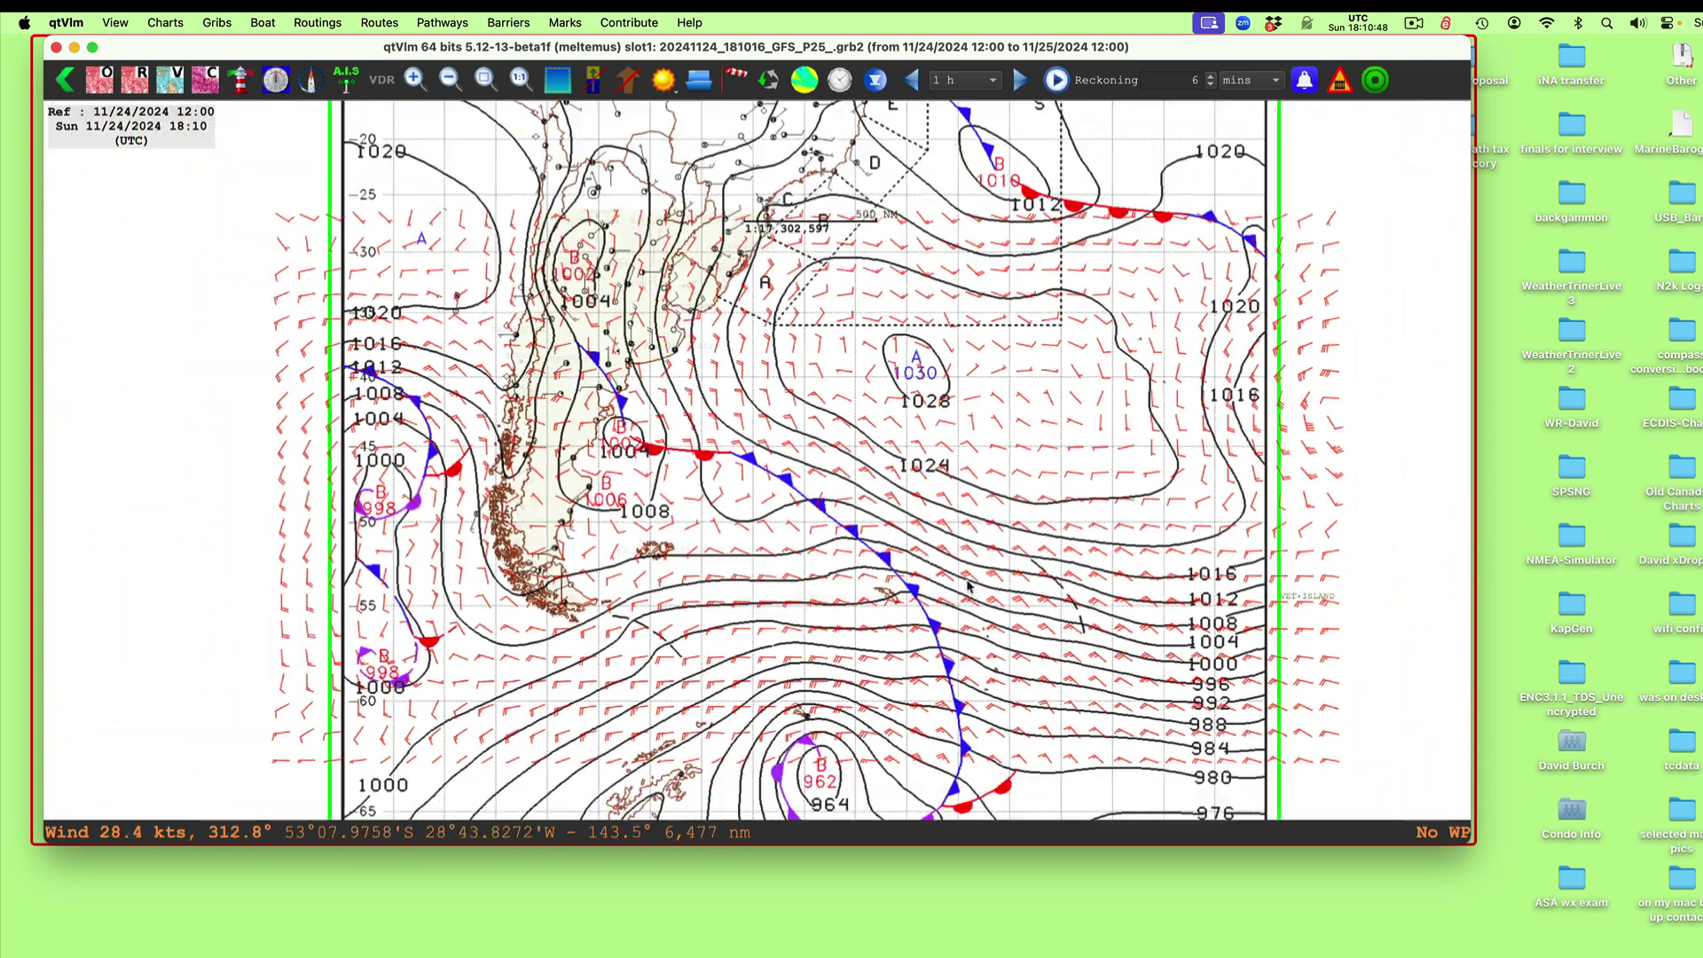
pyautogui.moveTo(1002, 387); pyautogui.dragTo(923, 441)
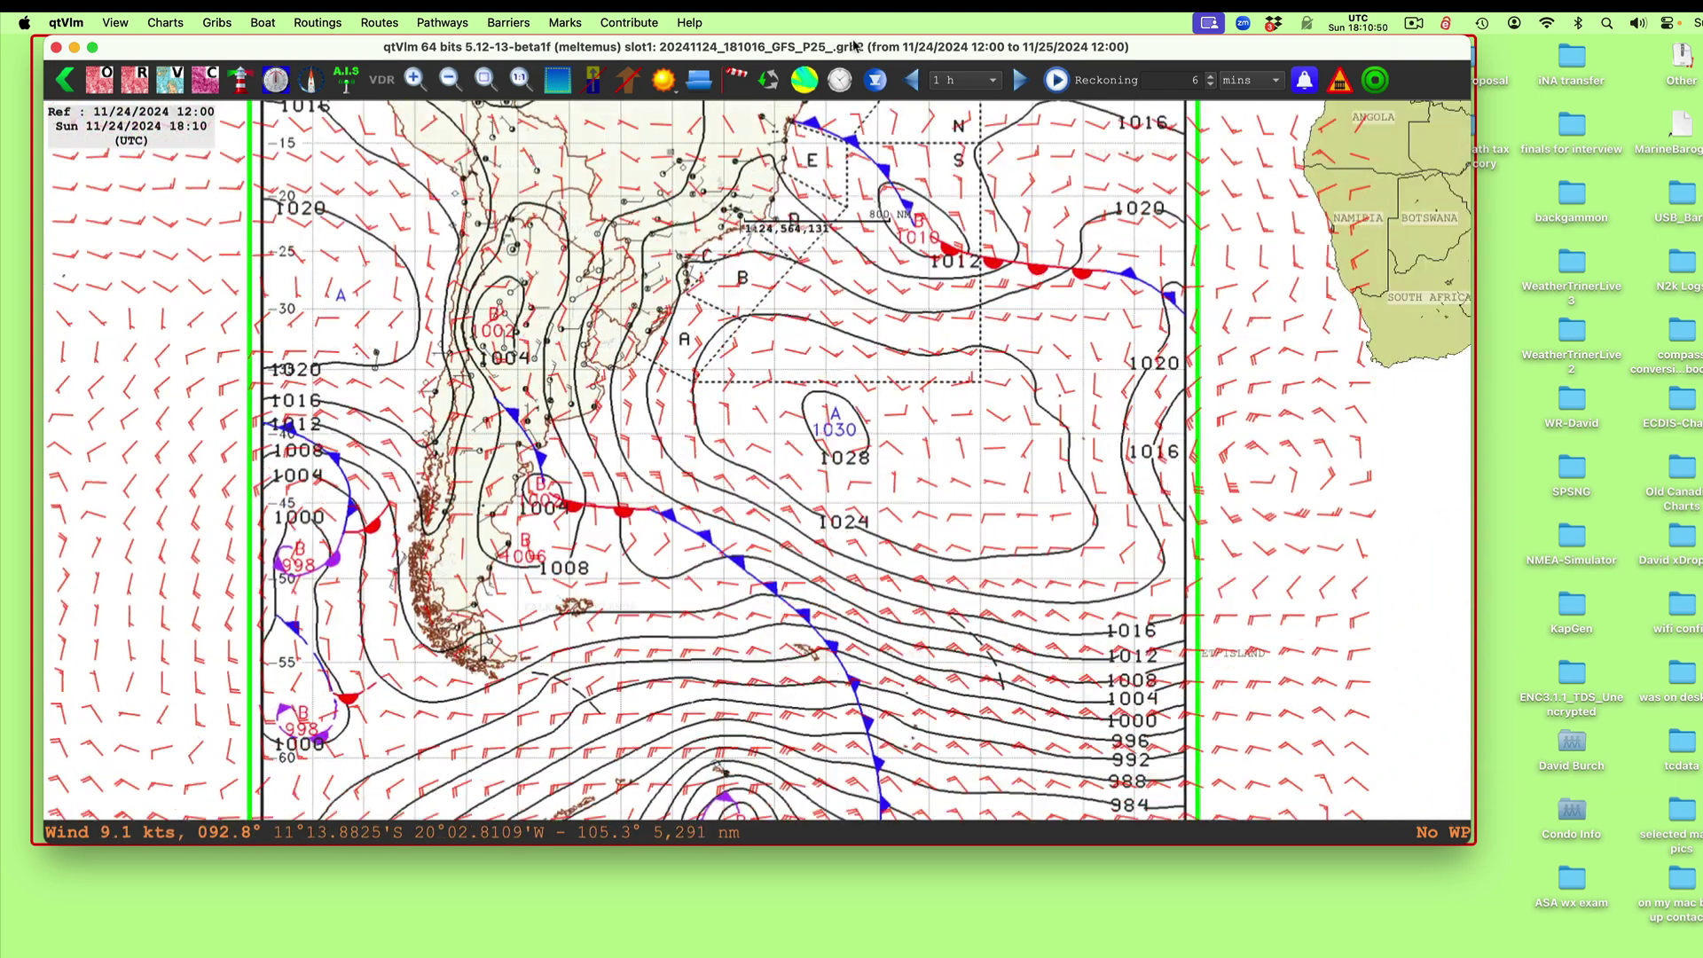
# Show the GRIB isobars of pressure reduced to MSL at mean sea level and close the GRIB configuration
pyautogui.click(736, 79)
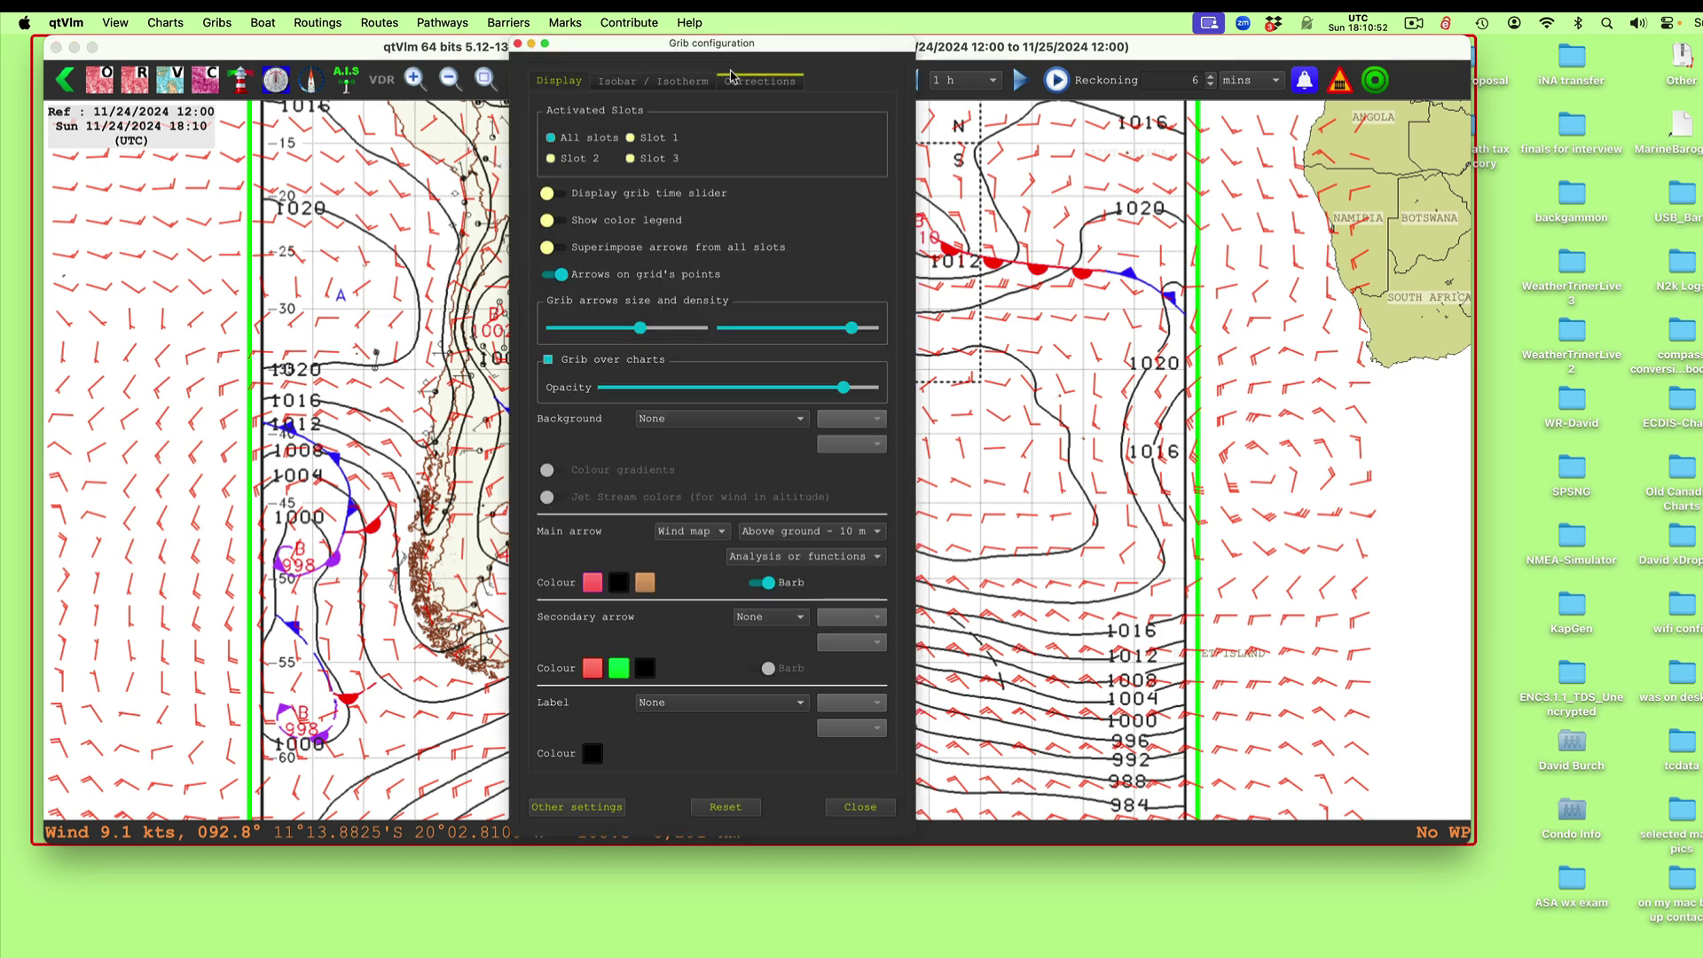
pyautogui.click(647, 80)
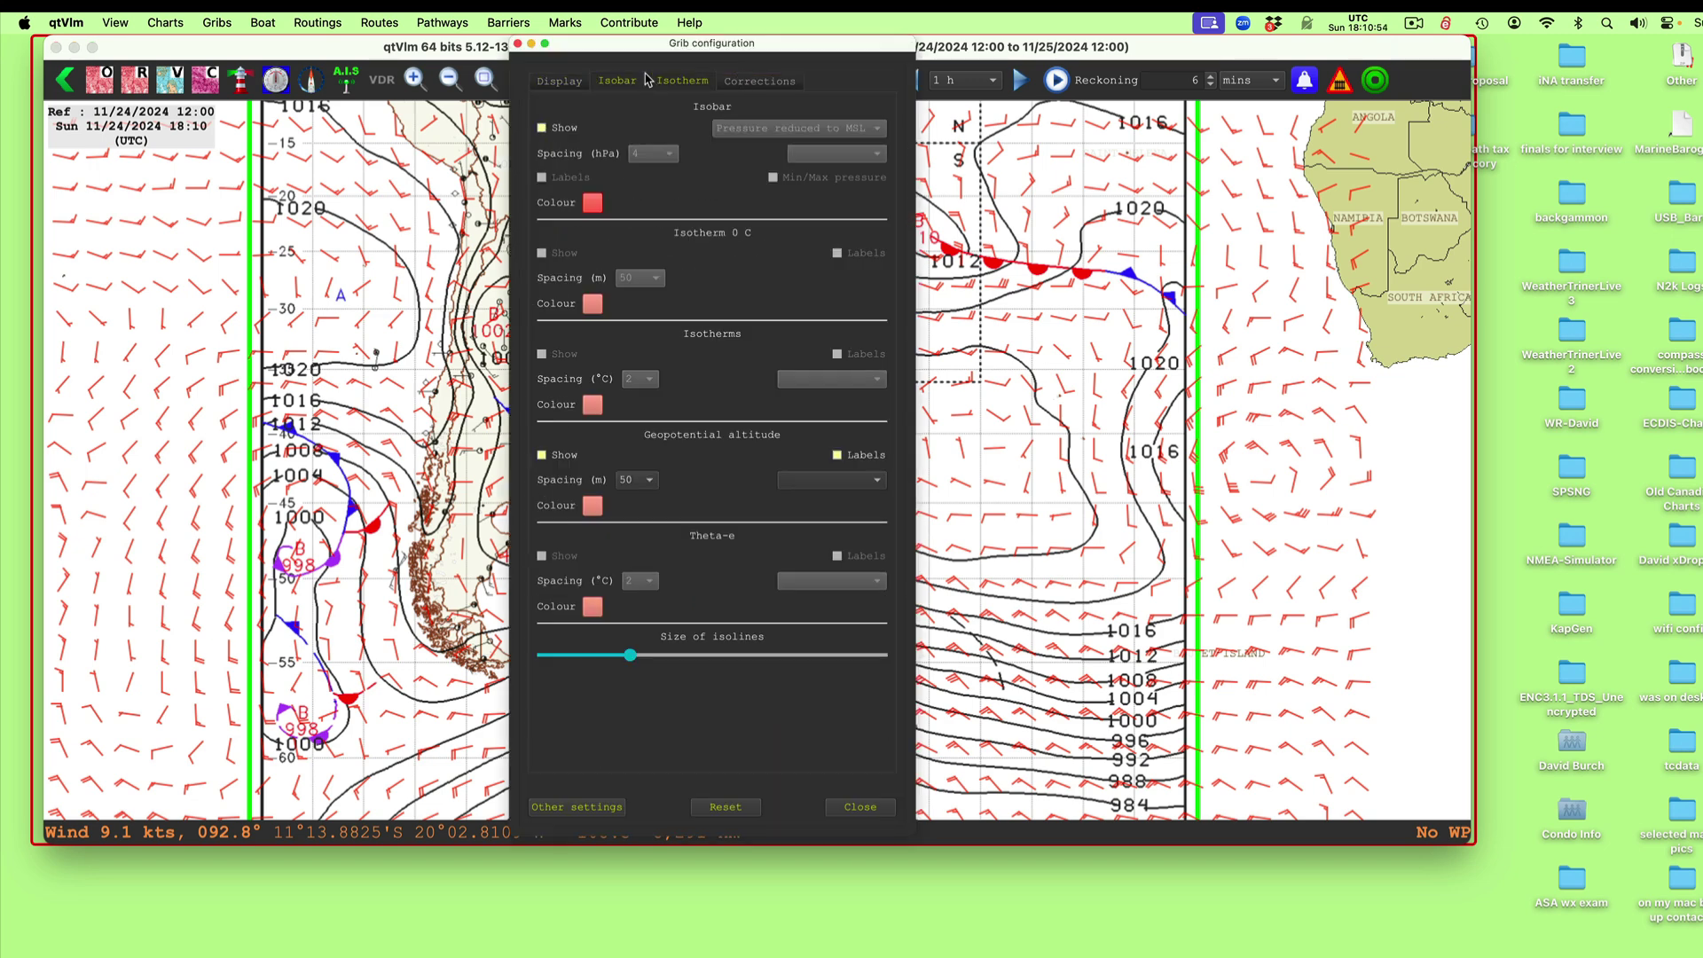
pyautogui.click(541, 128)
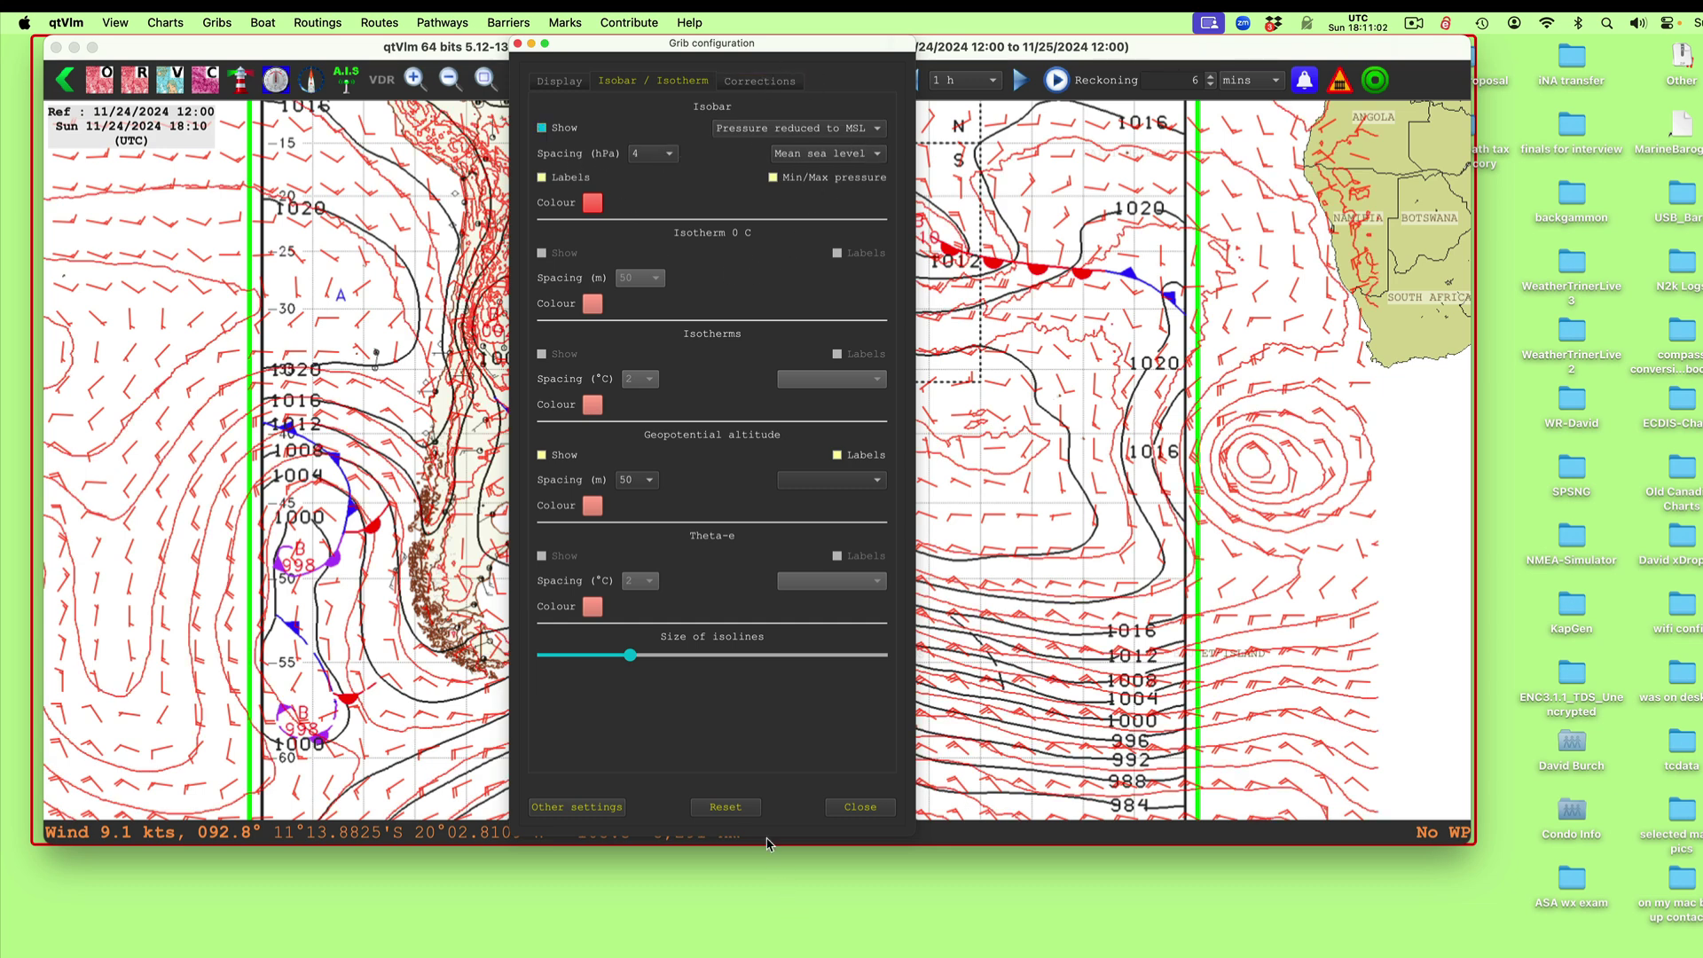
pyautogui.click(859, 808)
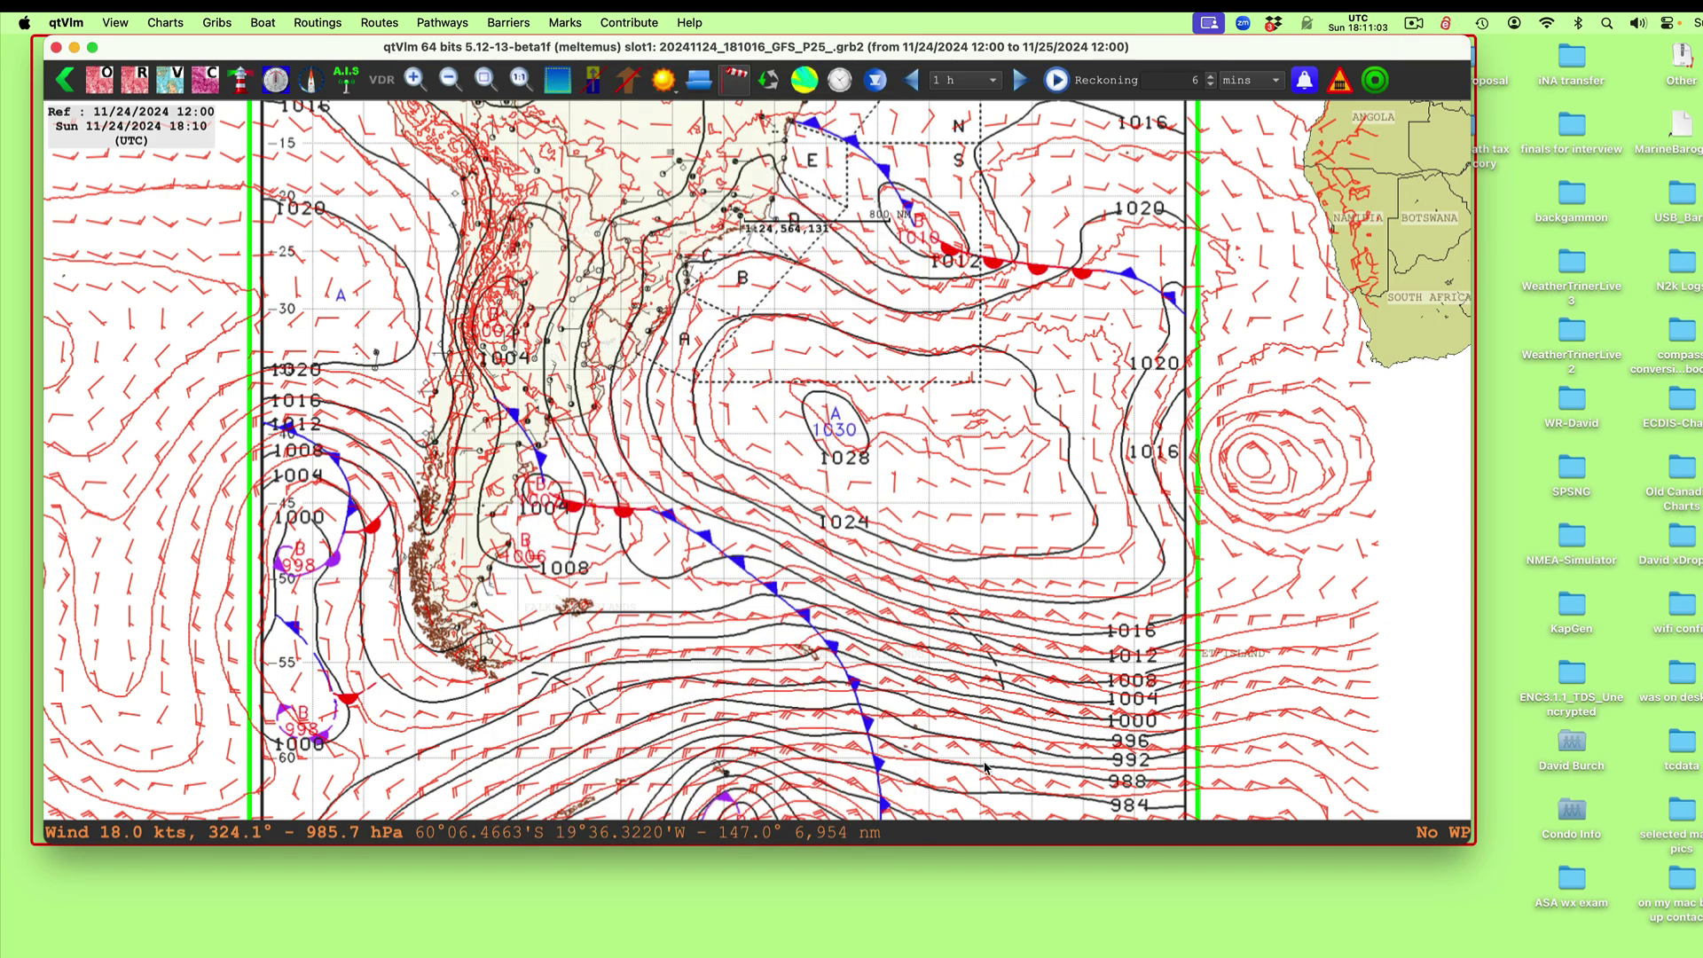
# Compare the GFS isobars with the Brazilian Navy analysis isobars and check the valid time in the chart header
pyautogui.scroll(3, 1135, 629)
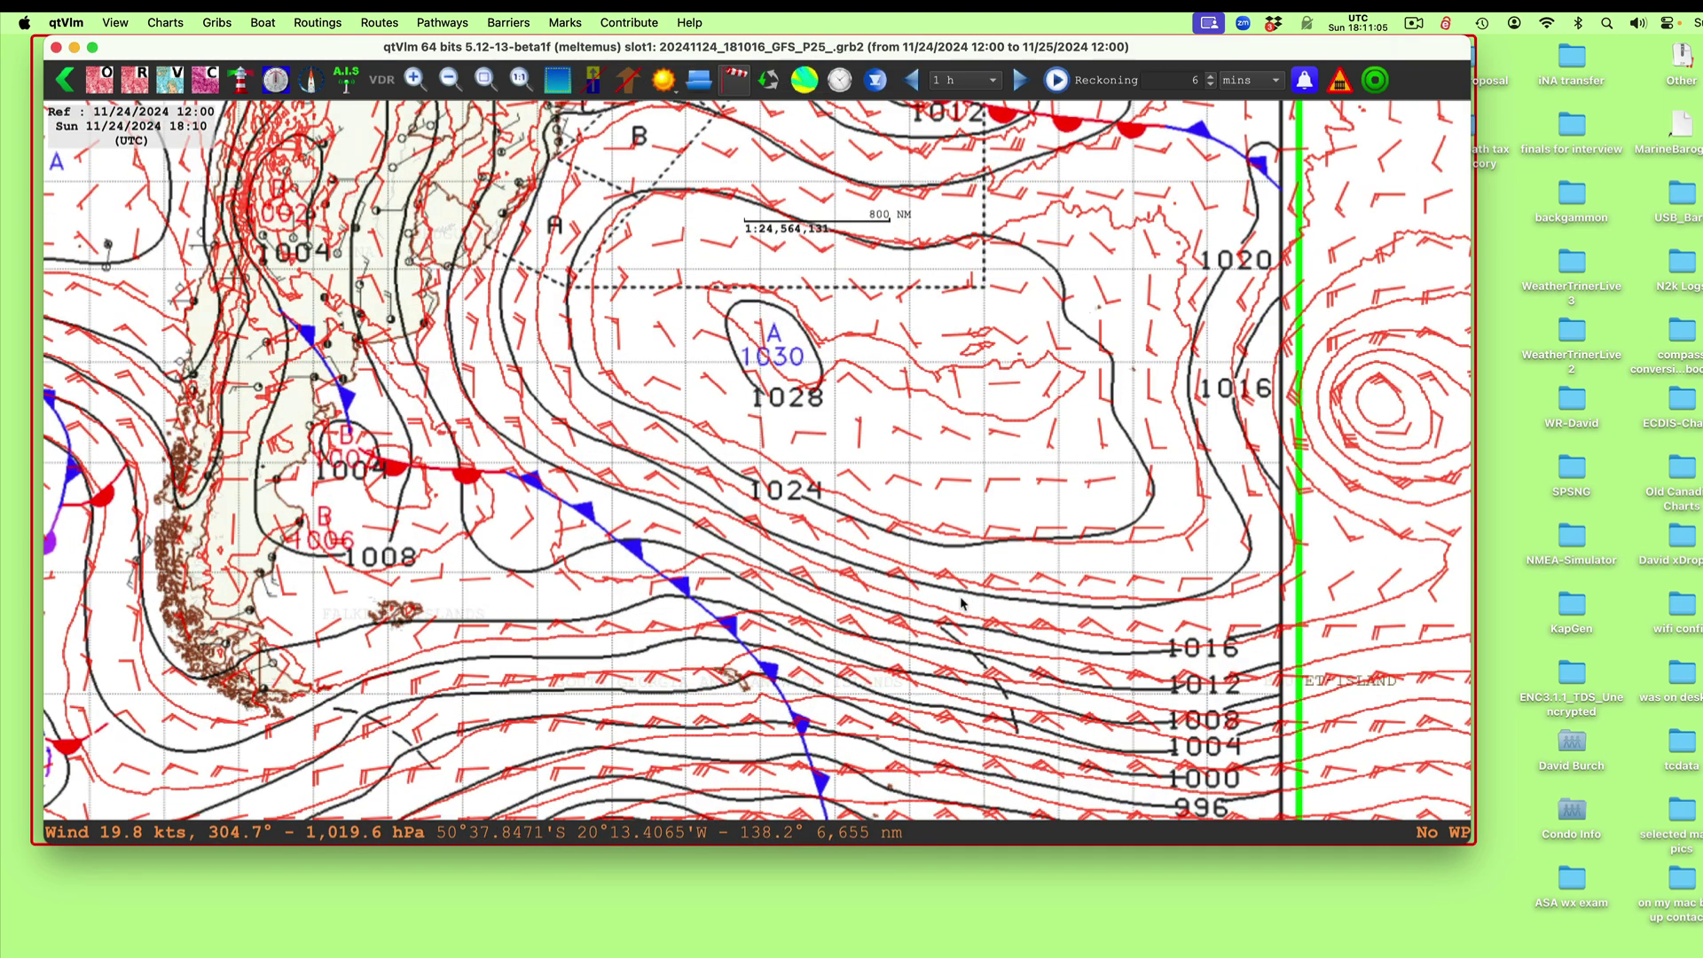
pyautogui.scroll(1, 1089, 630)
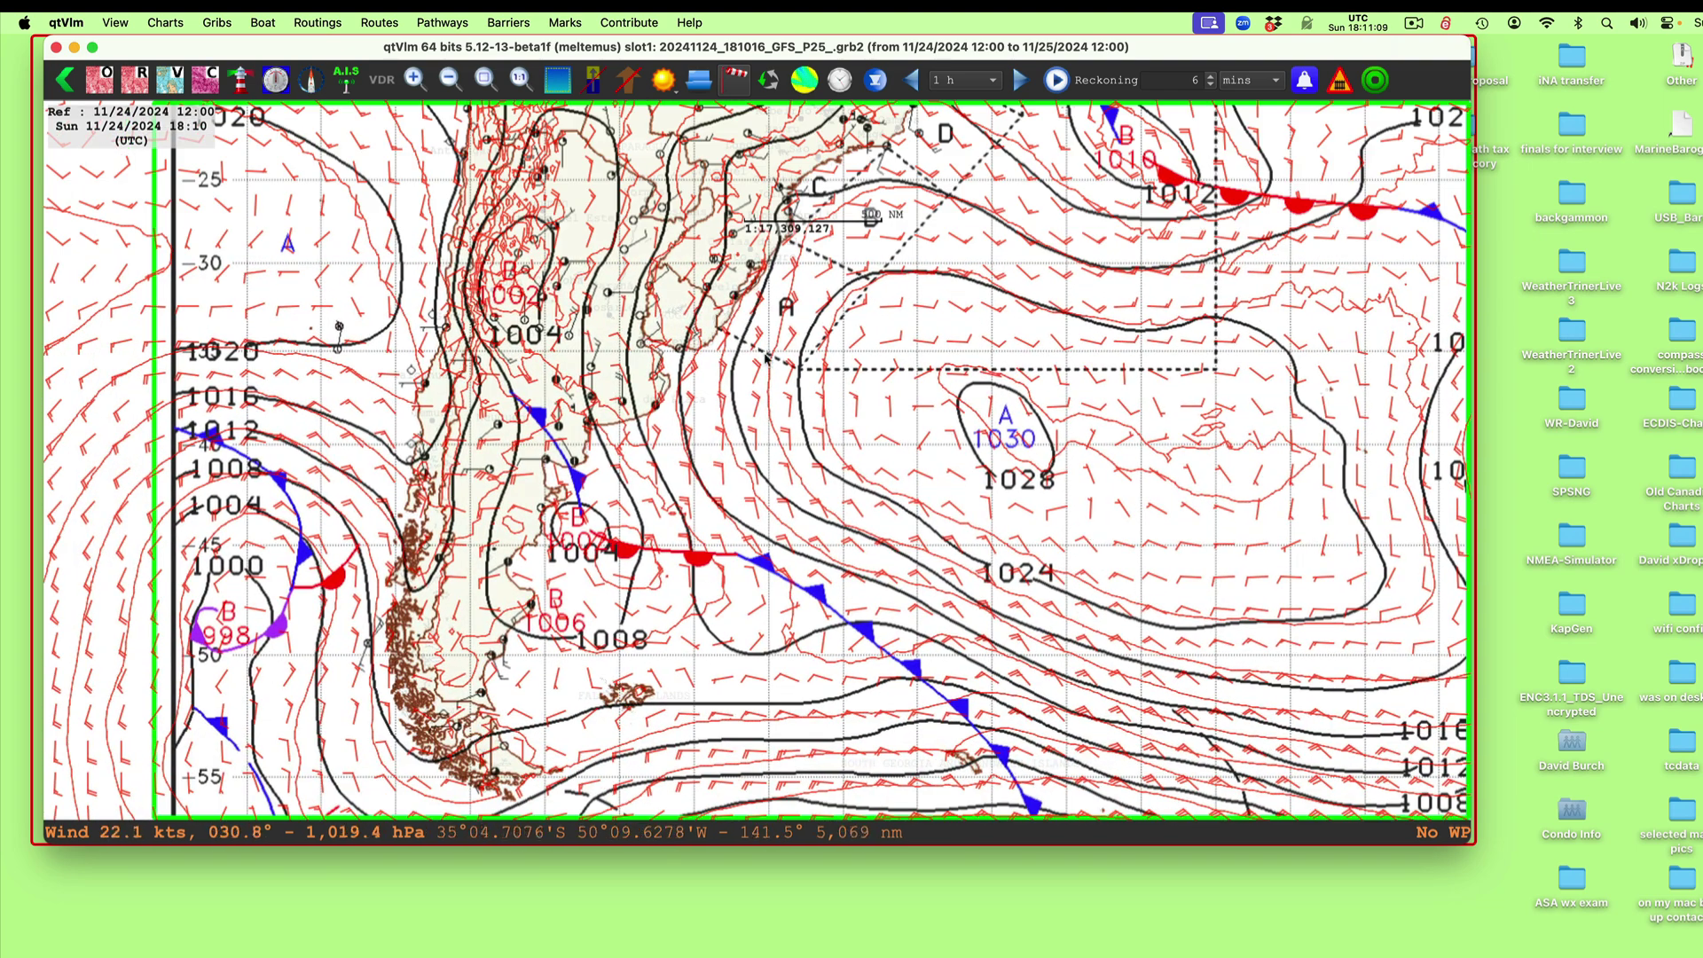
pyautogui.scroll(-1, 851, 408)
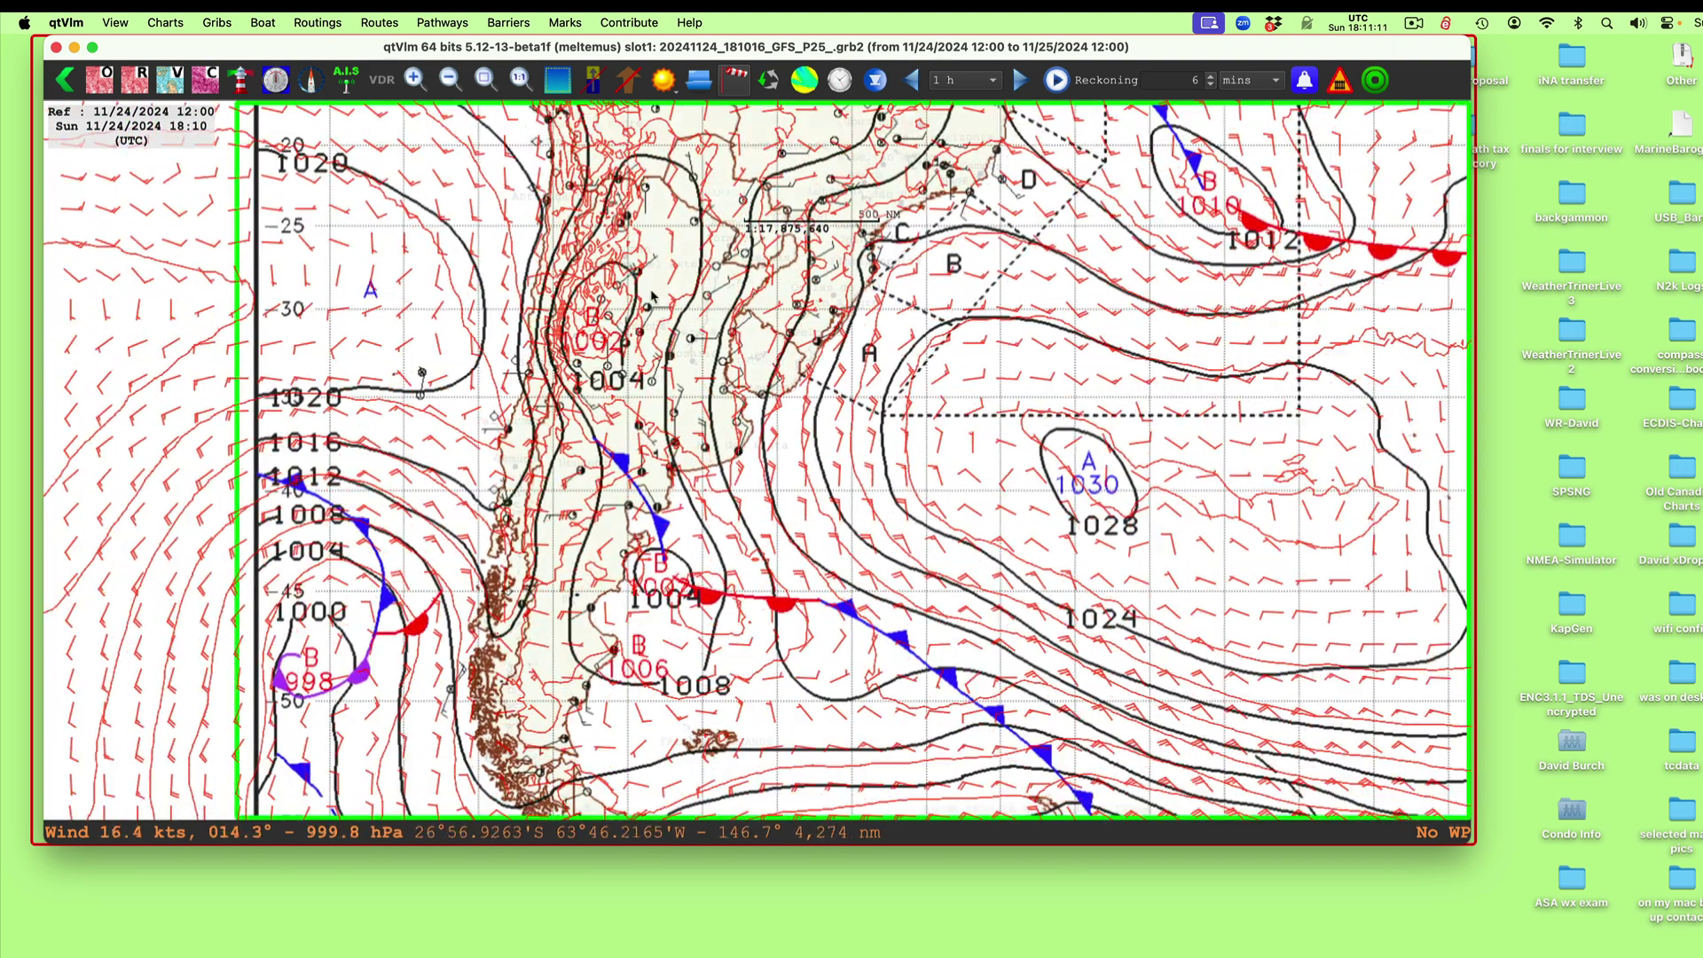
pyautogui.scroll(-1, 858, 238)
pyautogui.moveTo(859, 238); pyautogui.dragTo(870, 592)
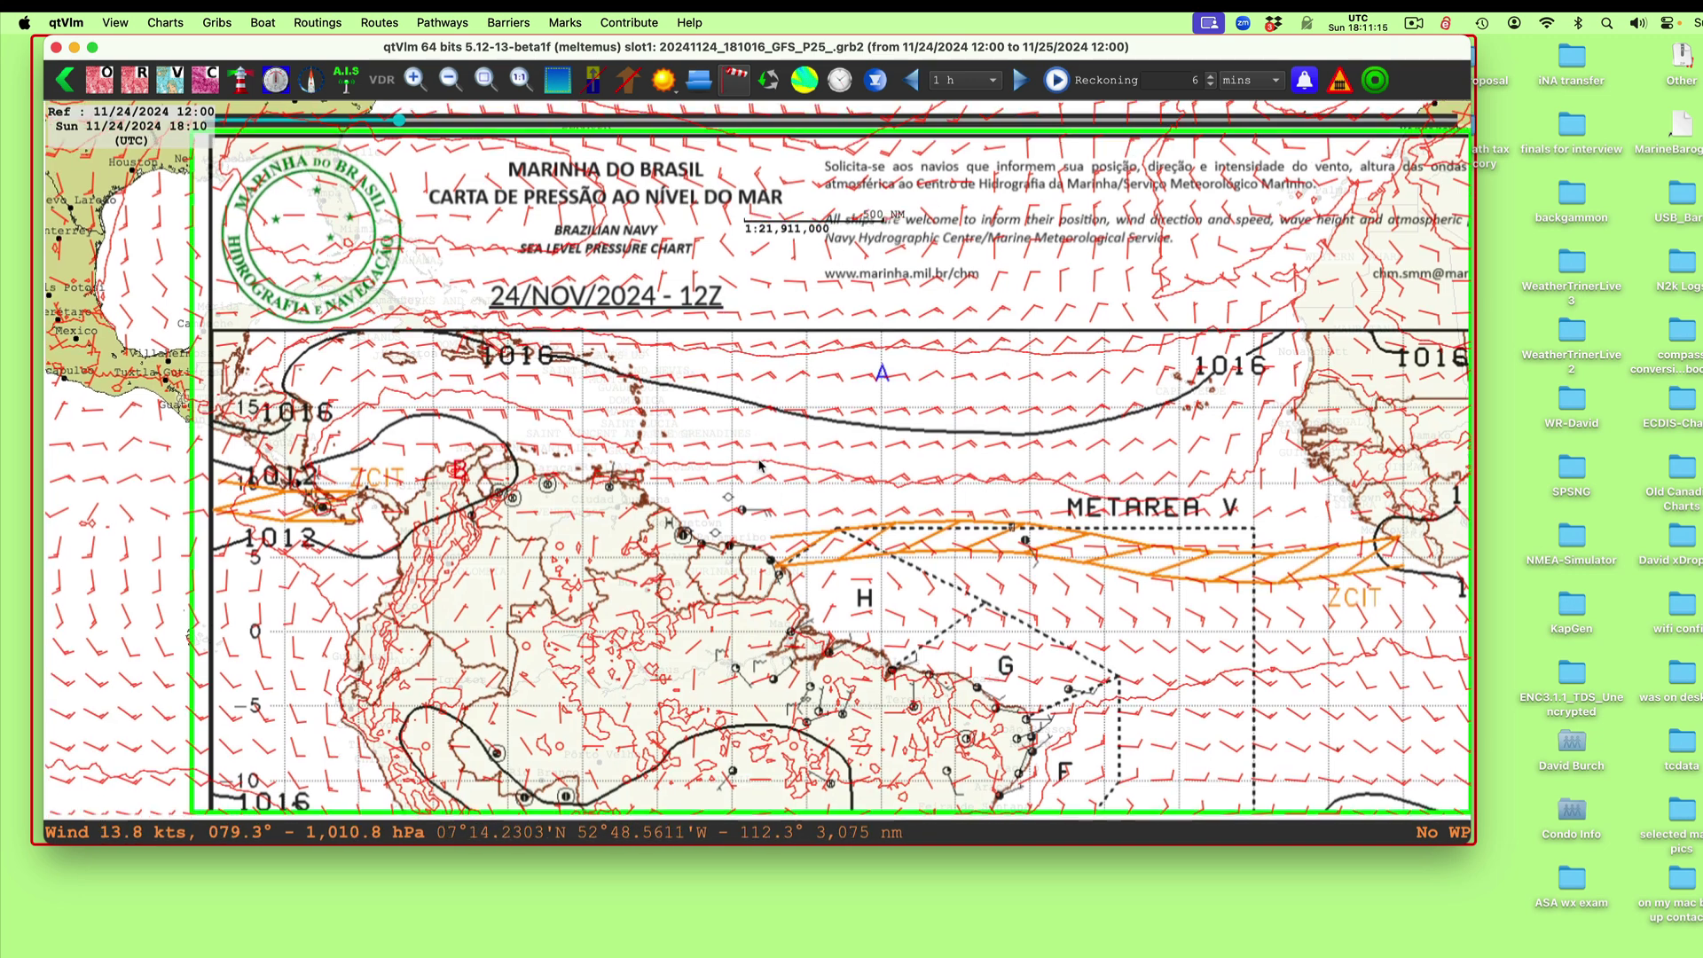
pyautogui.moveTo(655, 355); pyautogui.dragTo(648, 270)
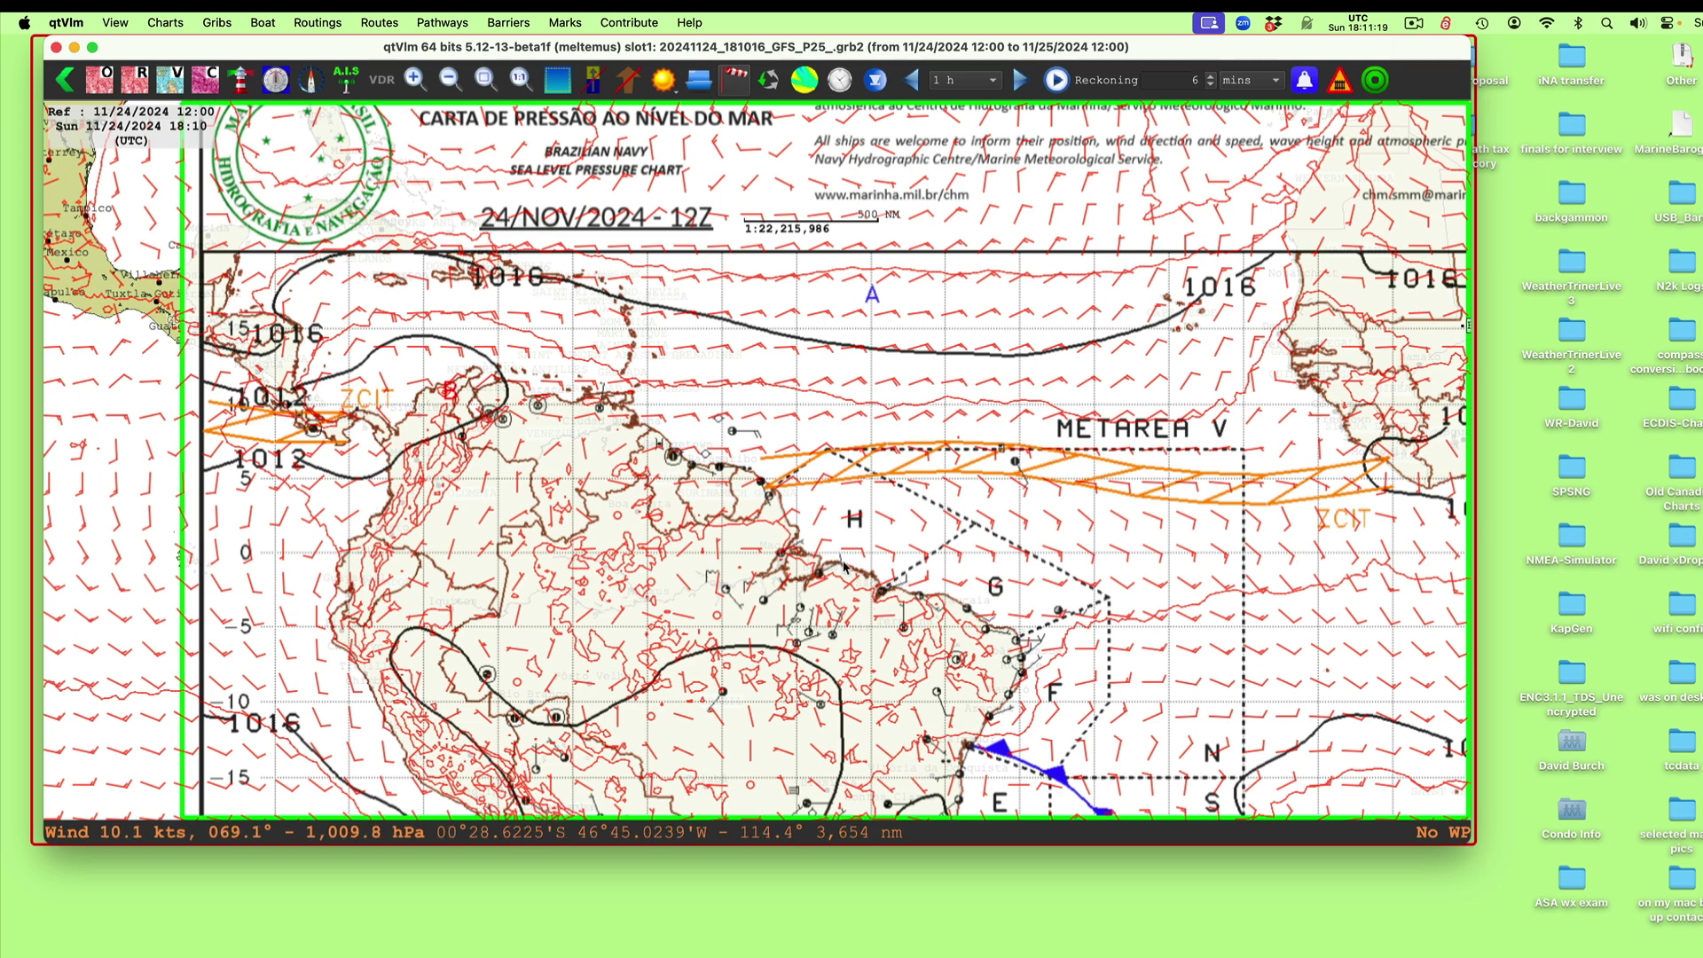
# Set the displayed GRIB time to Sun 11/24/2024 12:00 UTC to match the surface analysis
pyautogui.click(840, 79)
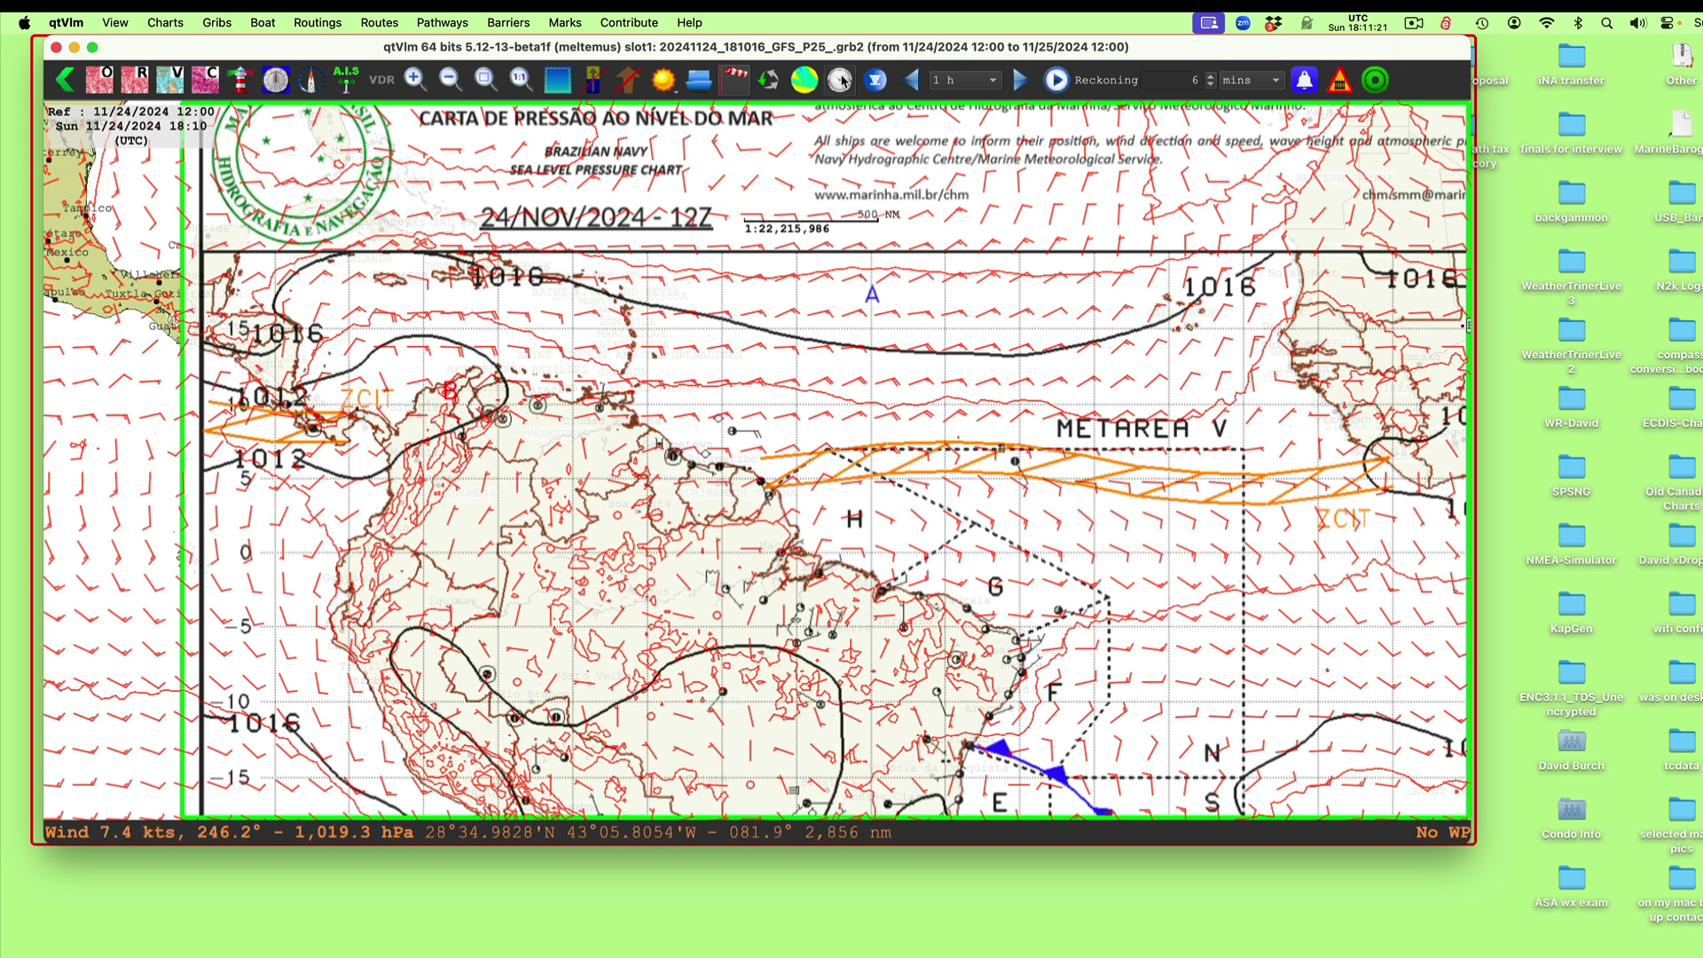
pyautogui.click(653, 399)
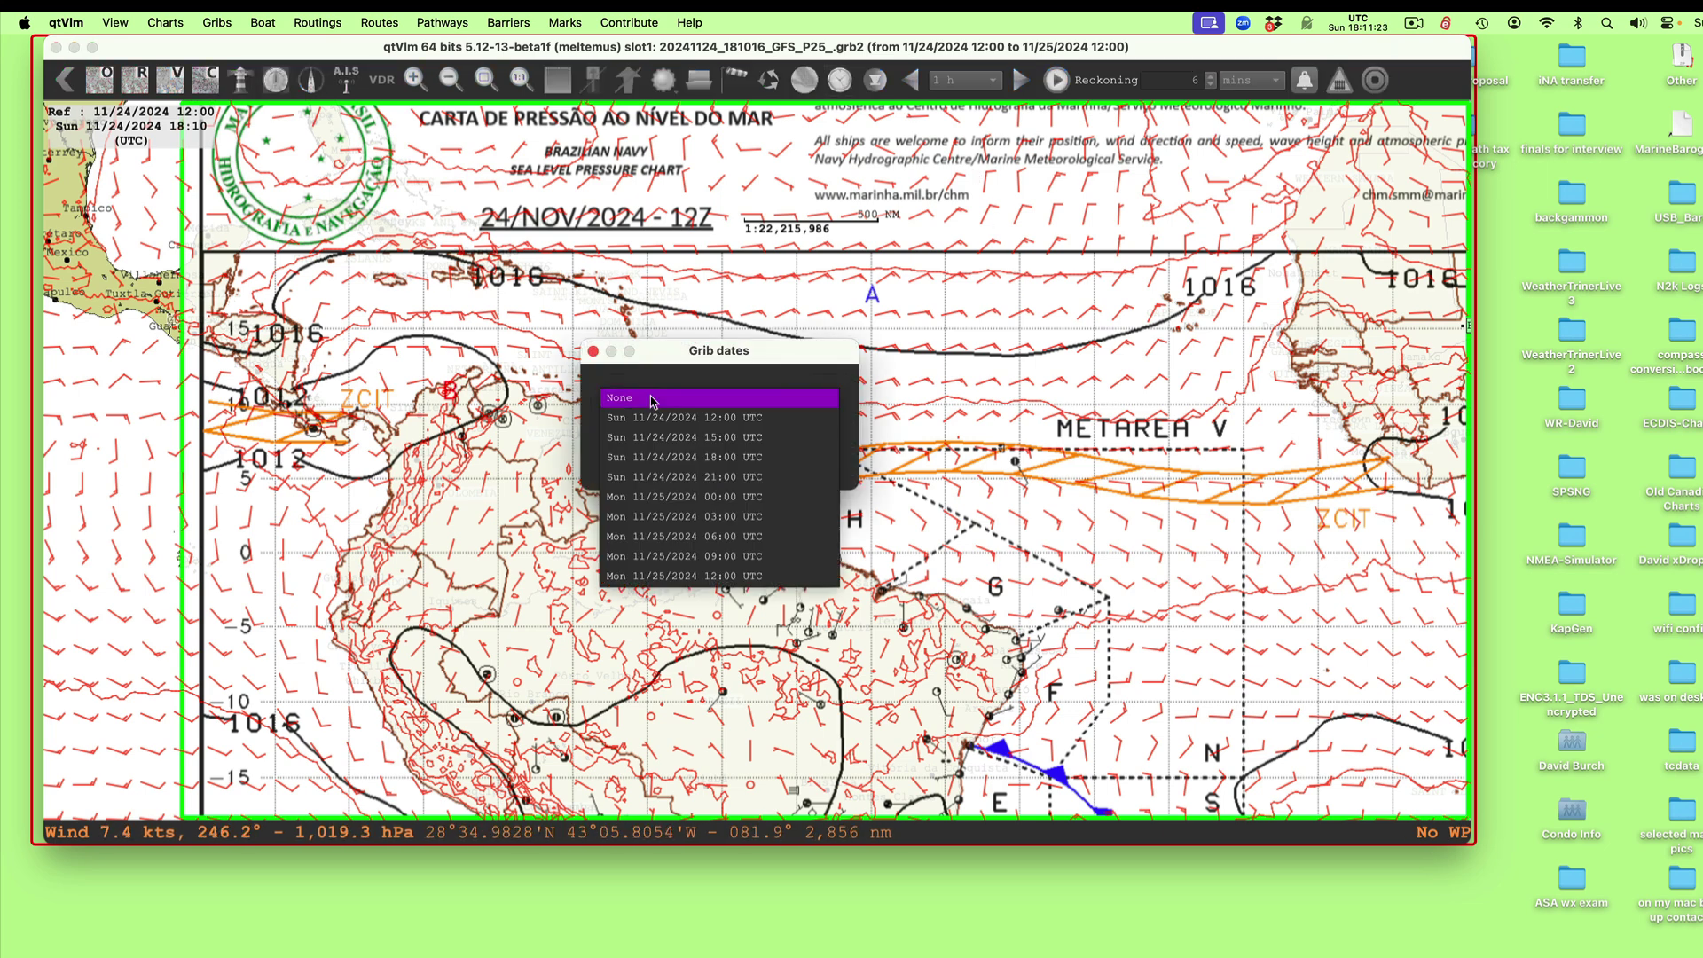
pyautogui.click(652, 418)
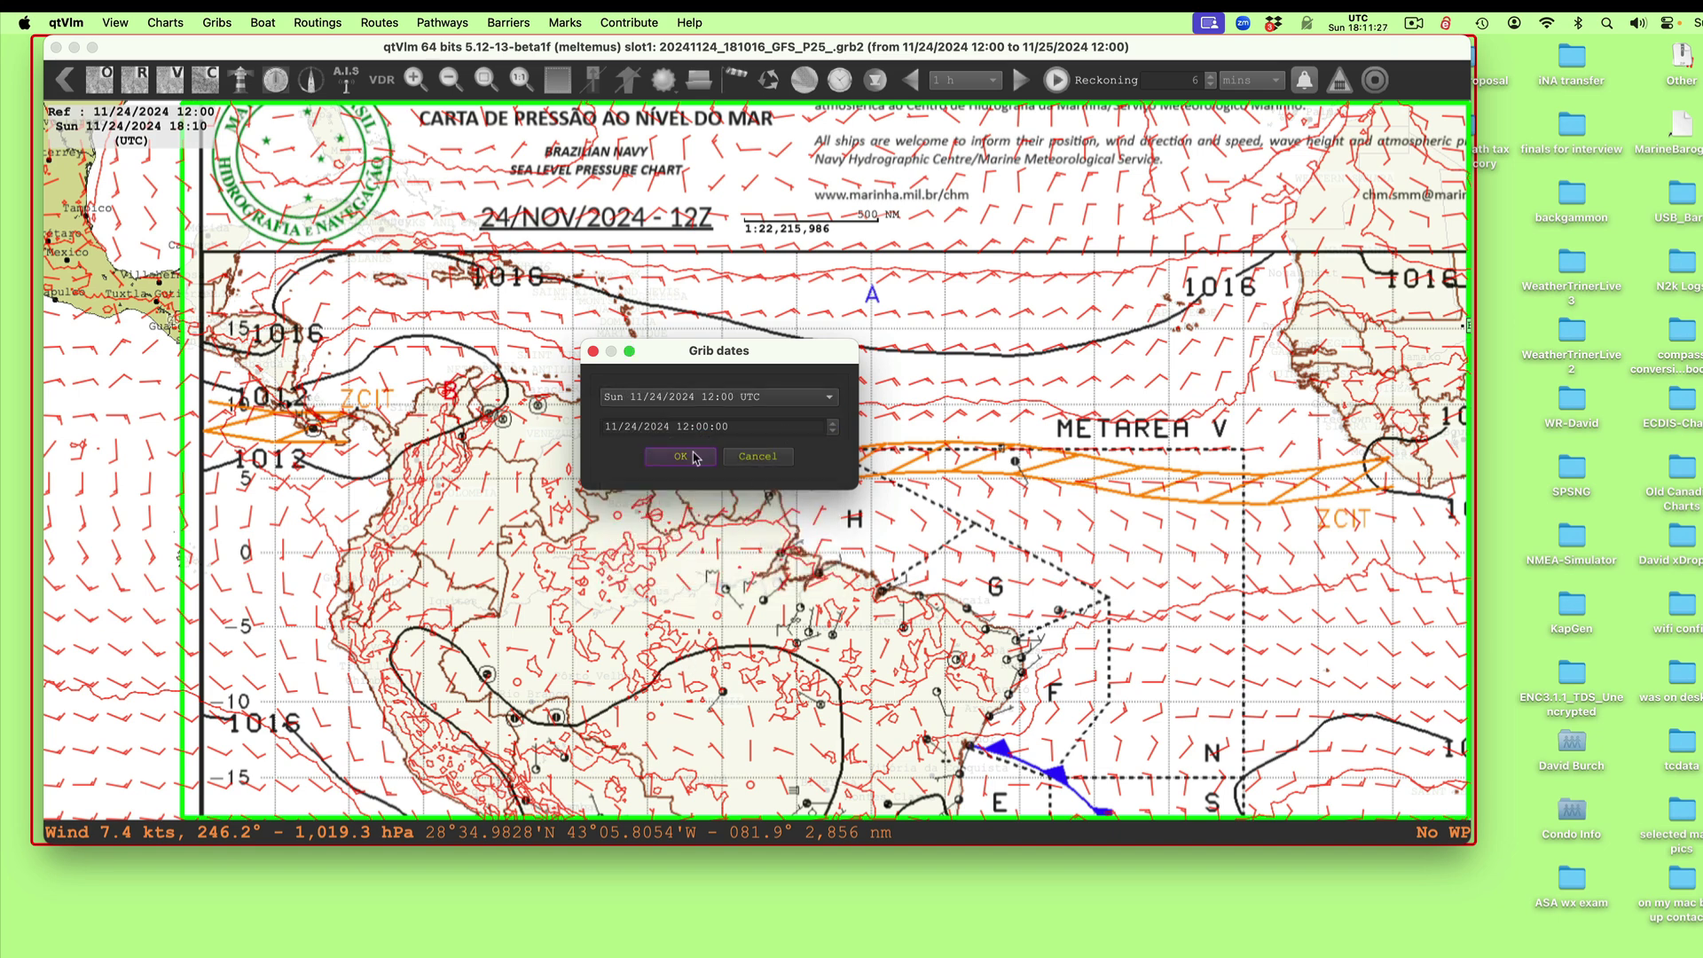
pyautogui.click(680, 456)
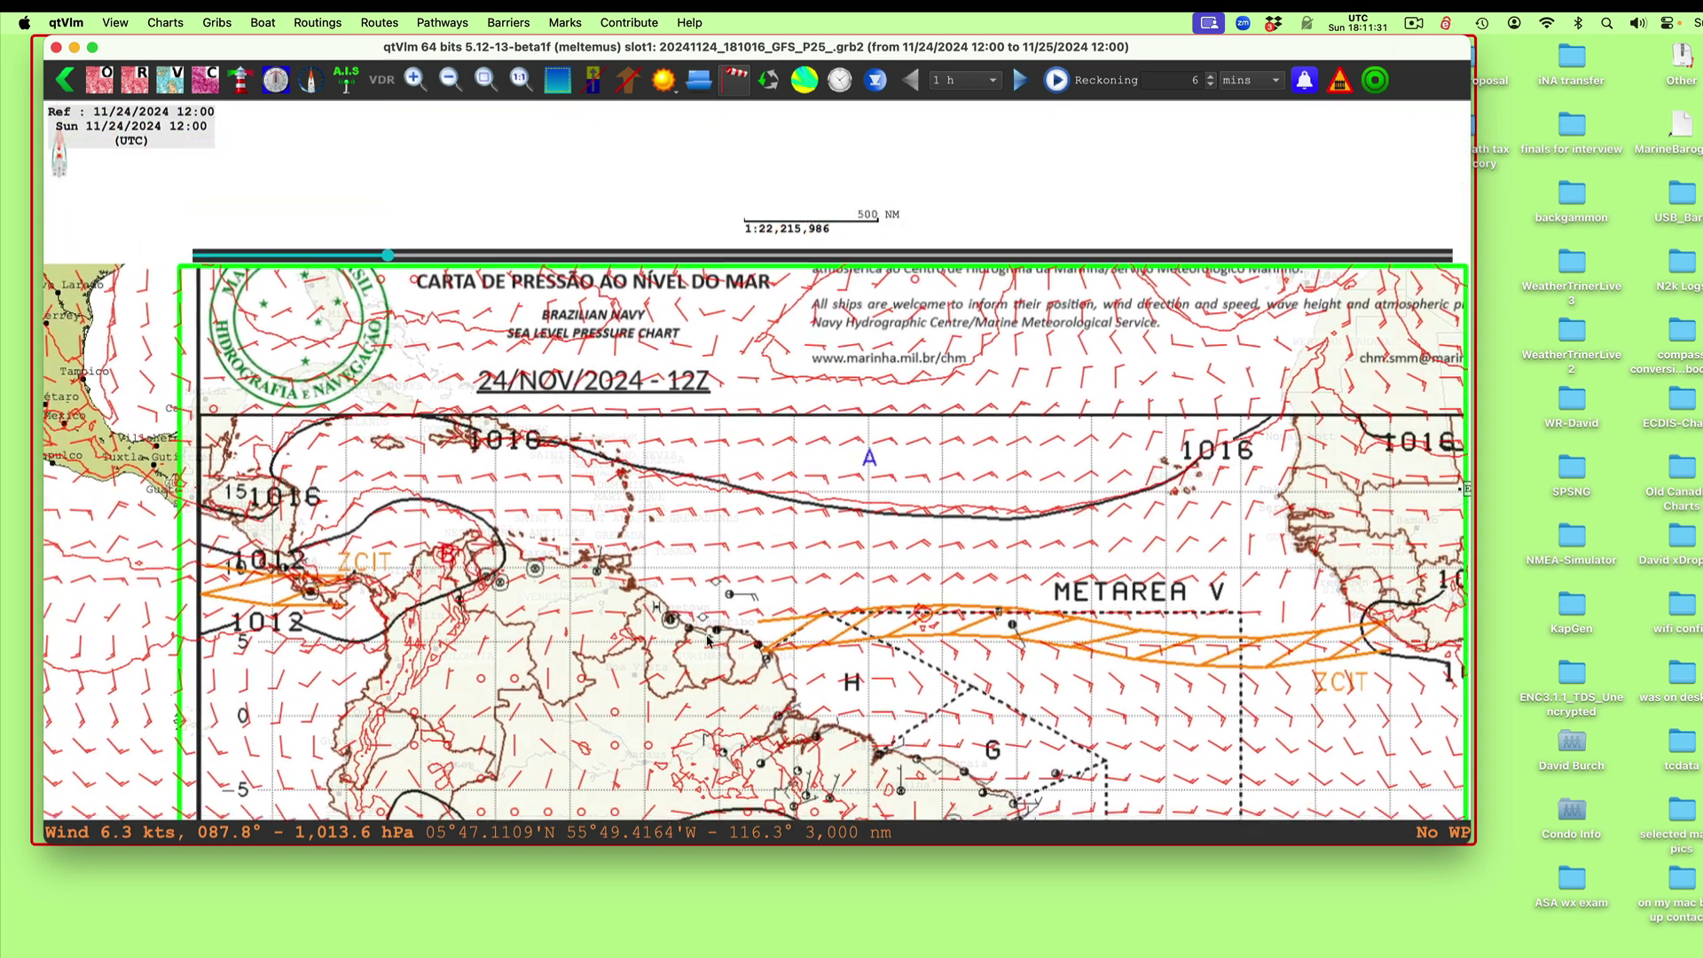
# Compare the time-matched GFS isobars with the analysis isobars from the tropics down to the far South Atlantic
pyautogui.moveTo(710, 635); pyautogui.dragTo(680, 448)
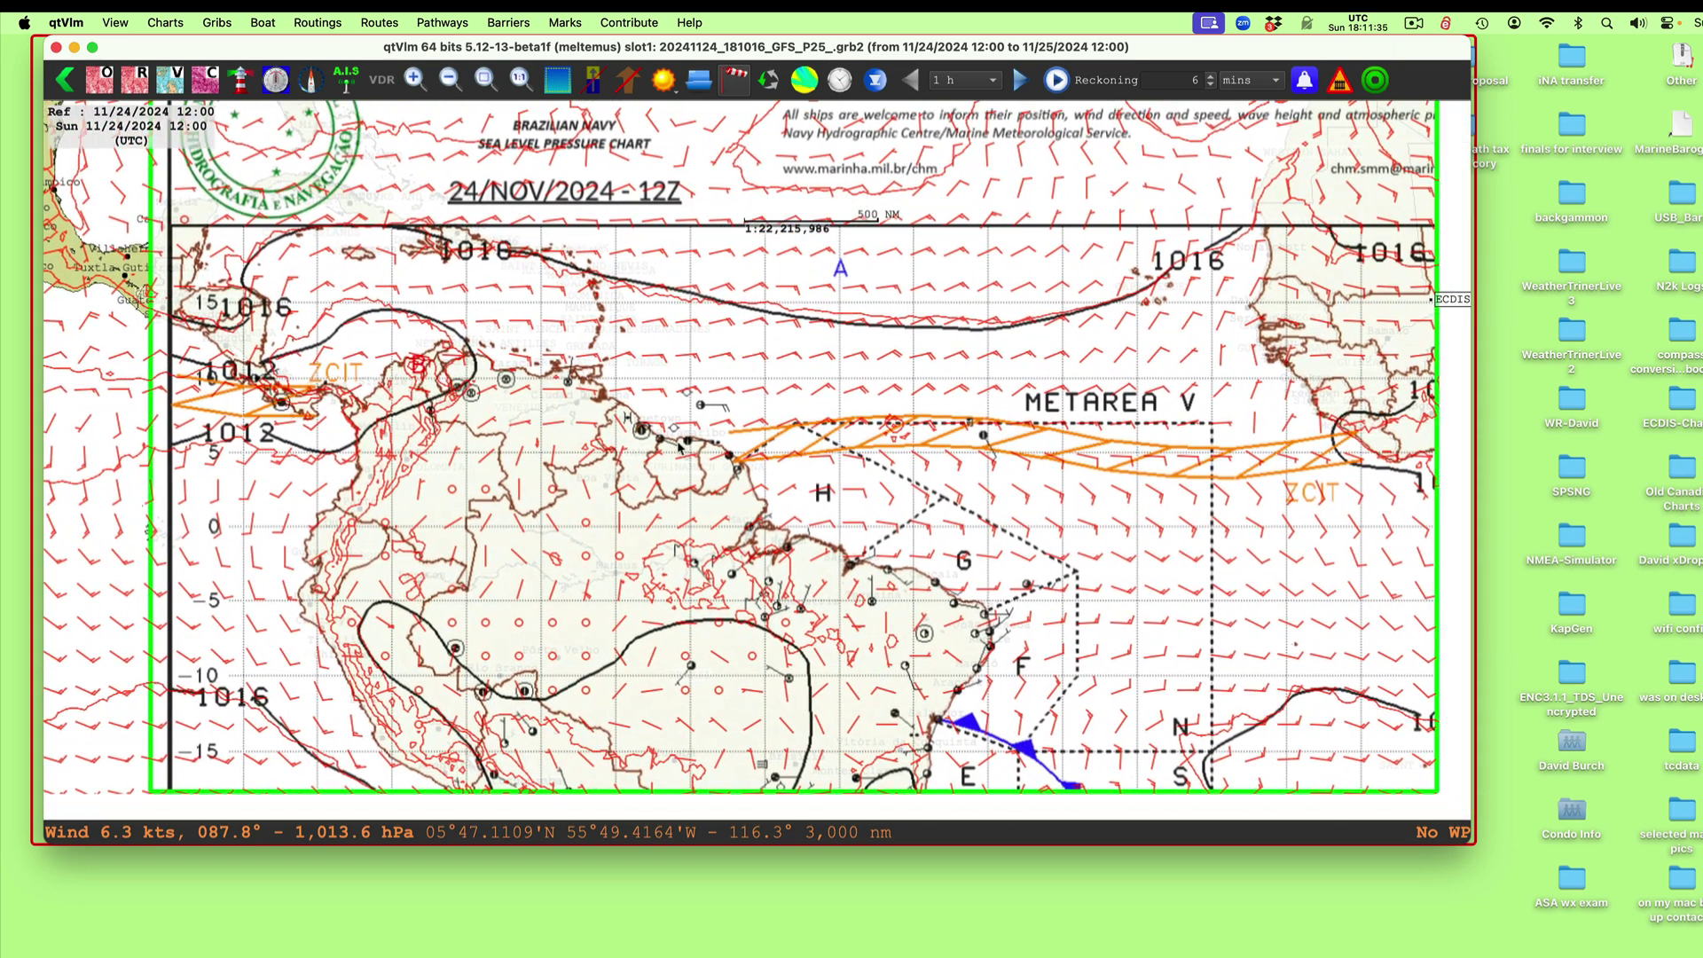
pyautogui.scroll(-10, 678, 452)
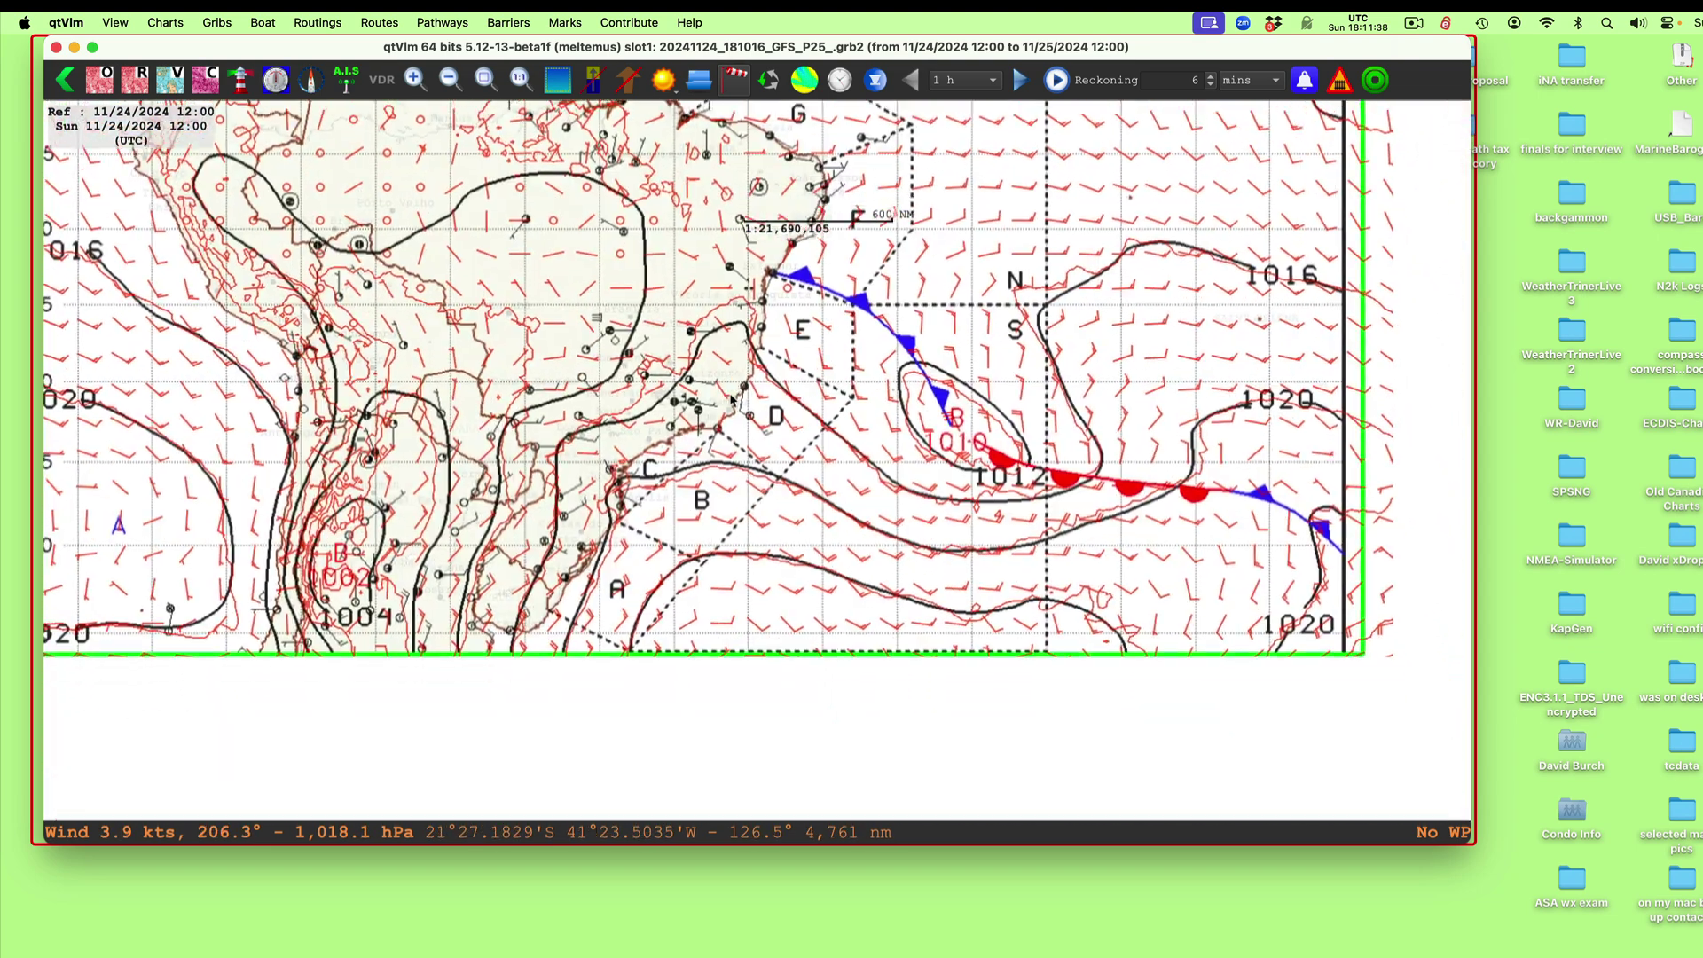
pyautogui.moveTo(731, 401); pyautogui.dragTo(736, 388)
pyautogui.moveTo(717, 582)
pyautogui.mouseDown()
pyautogui.moveTo(721, 502)
pyautogui.moveTo(693, 606)
pyautogui.mouseUp()
pyautogui.scroll(7, 764, 368)
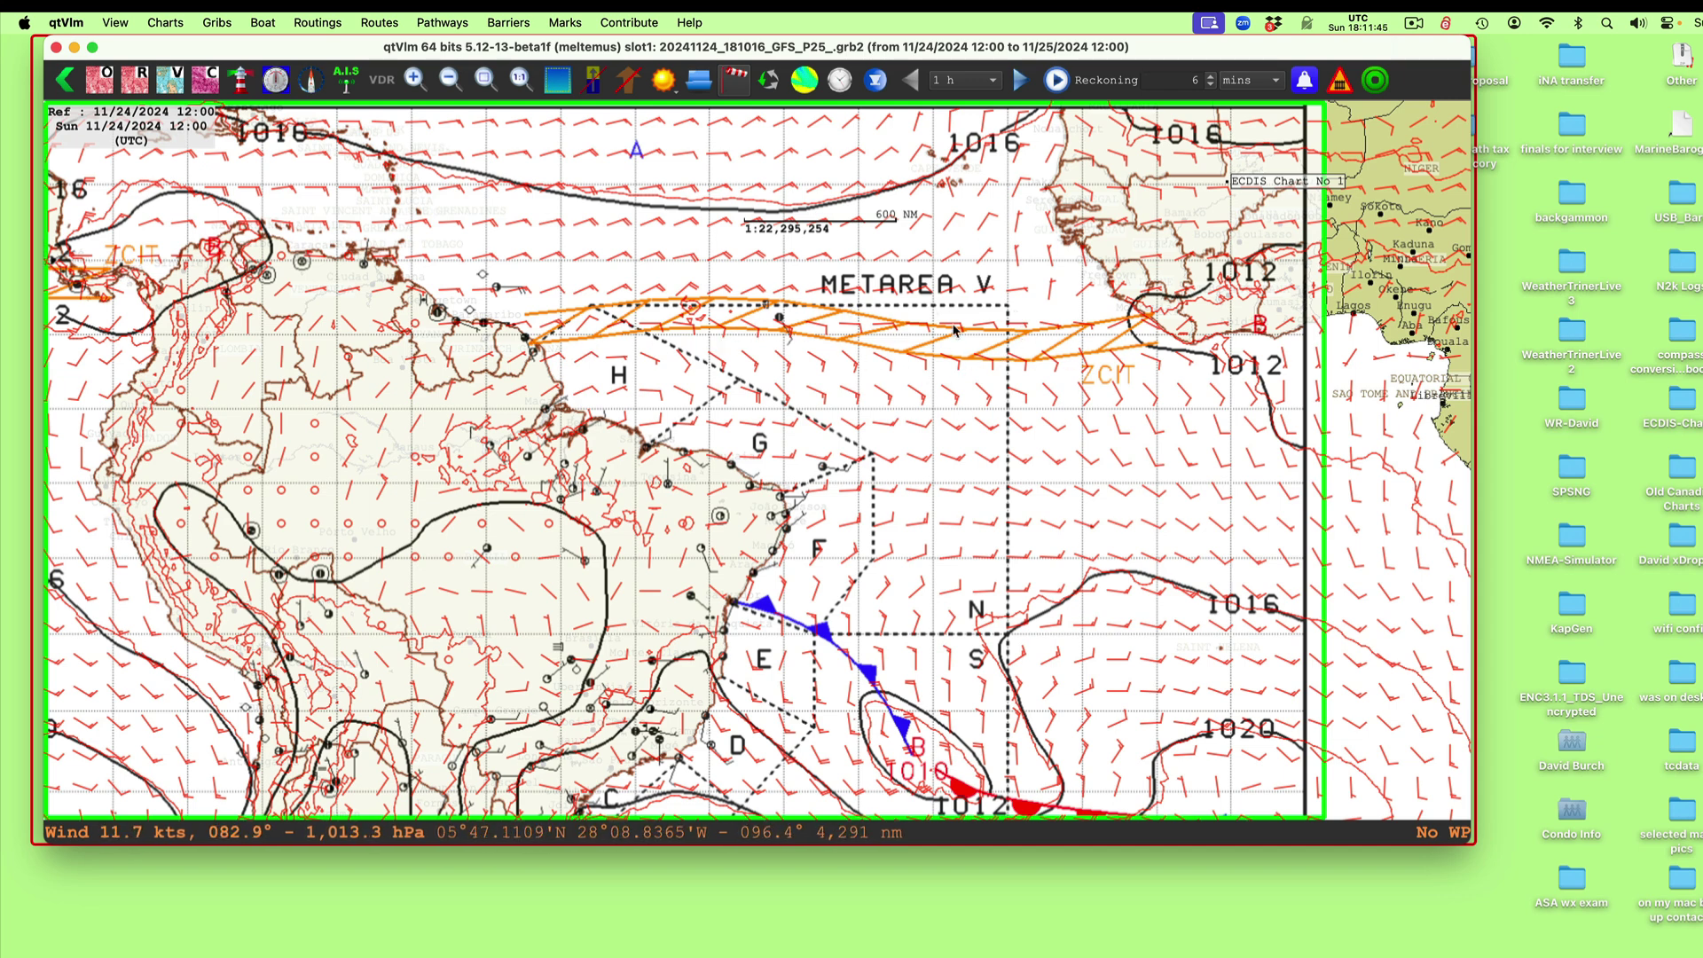
pyautogui.scroll(-10, 947, 631)
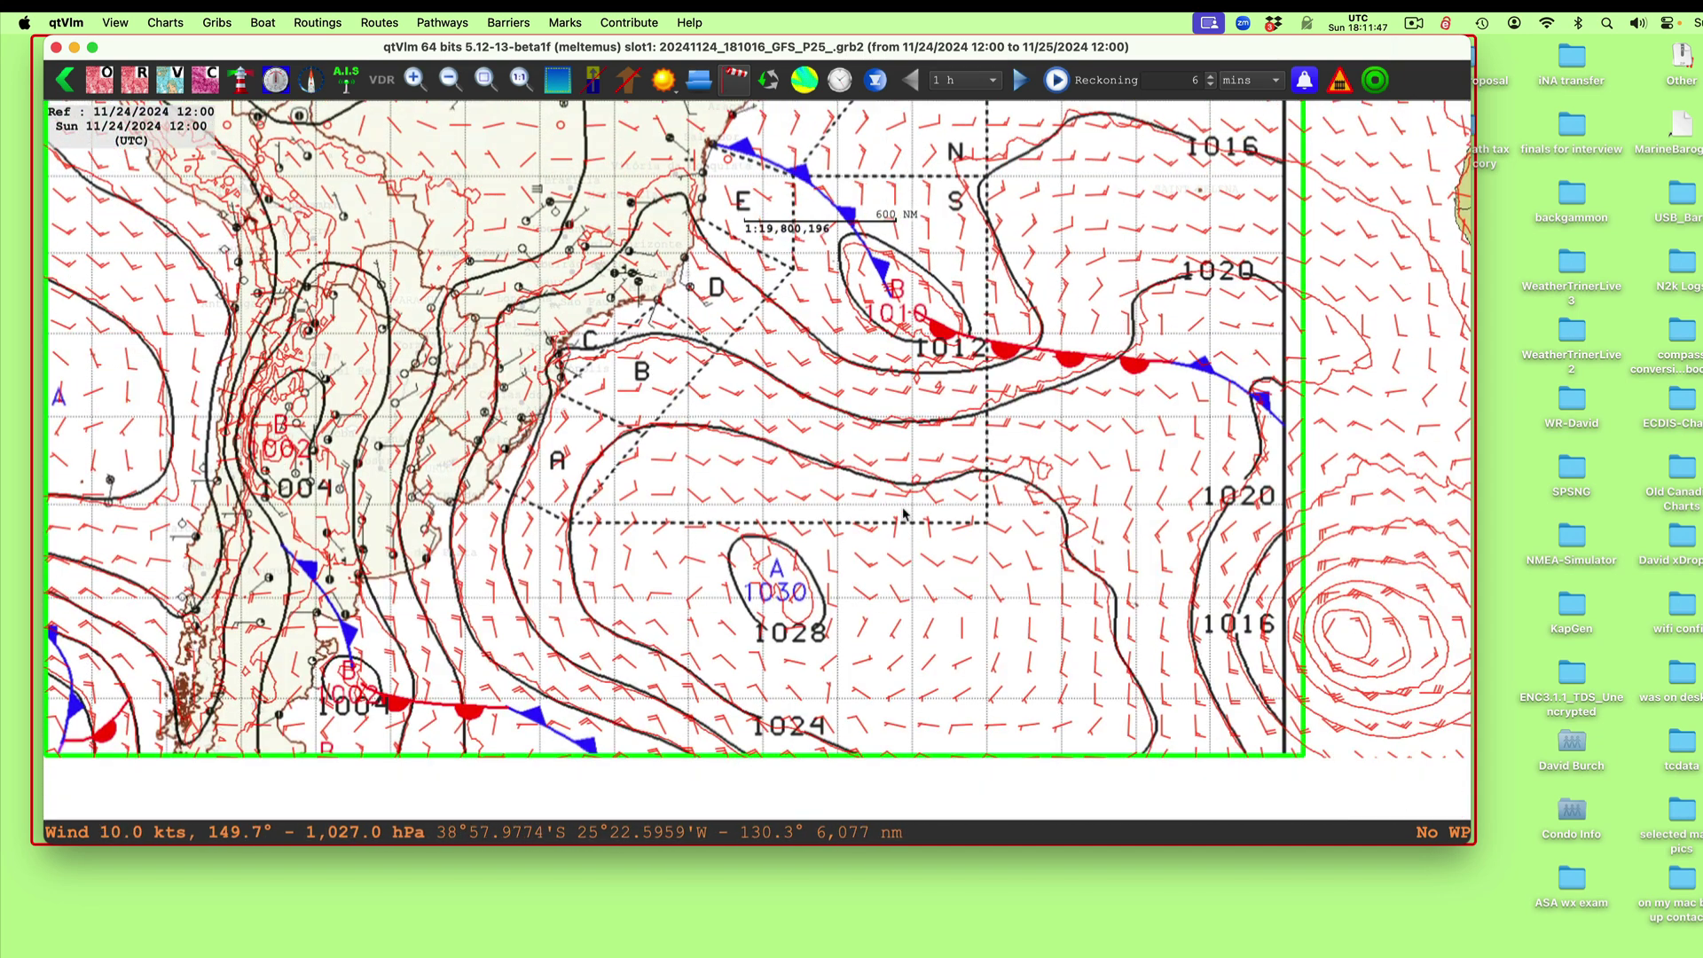
pyautogui.scroll(-3, 901, 498)
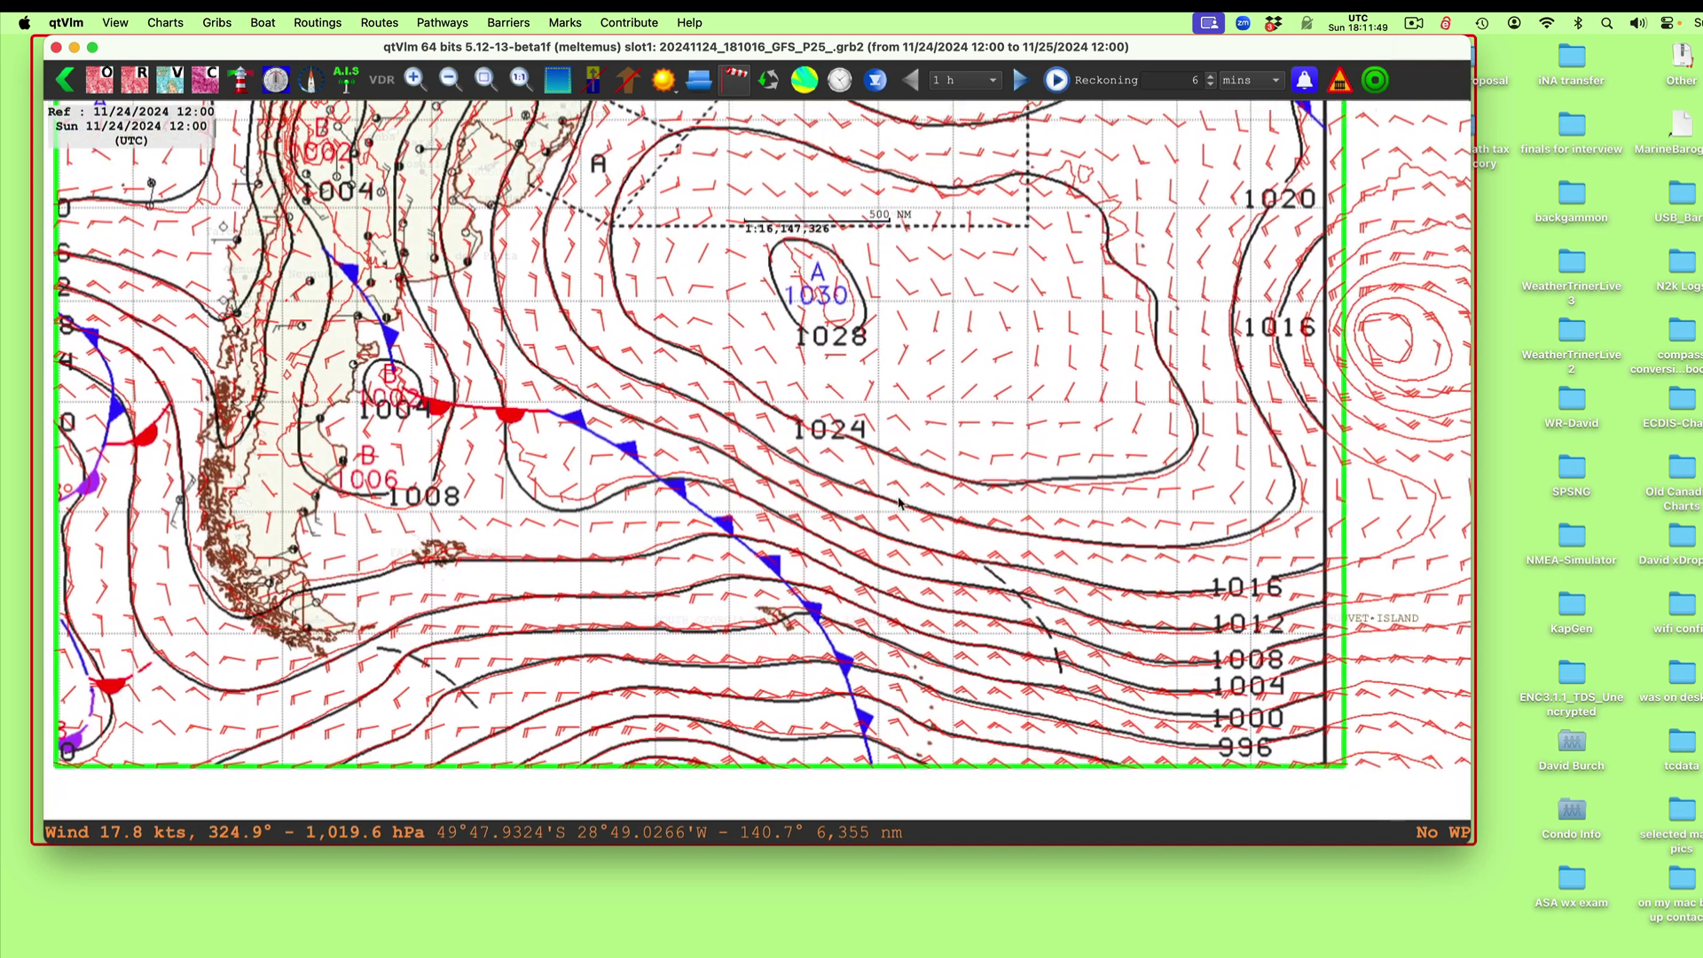
pyautogui.scroll(-5, 909, 499)
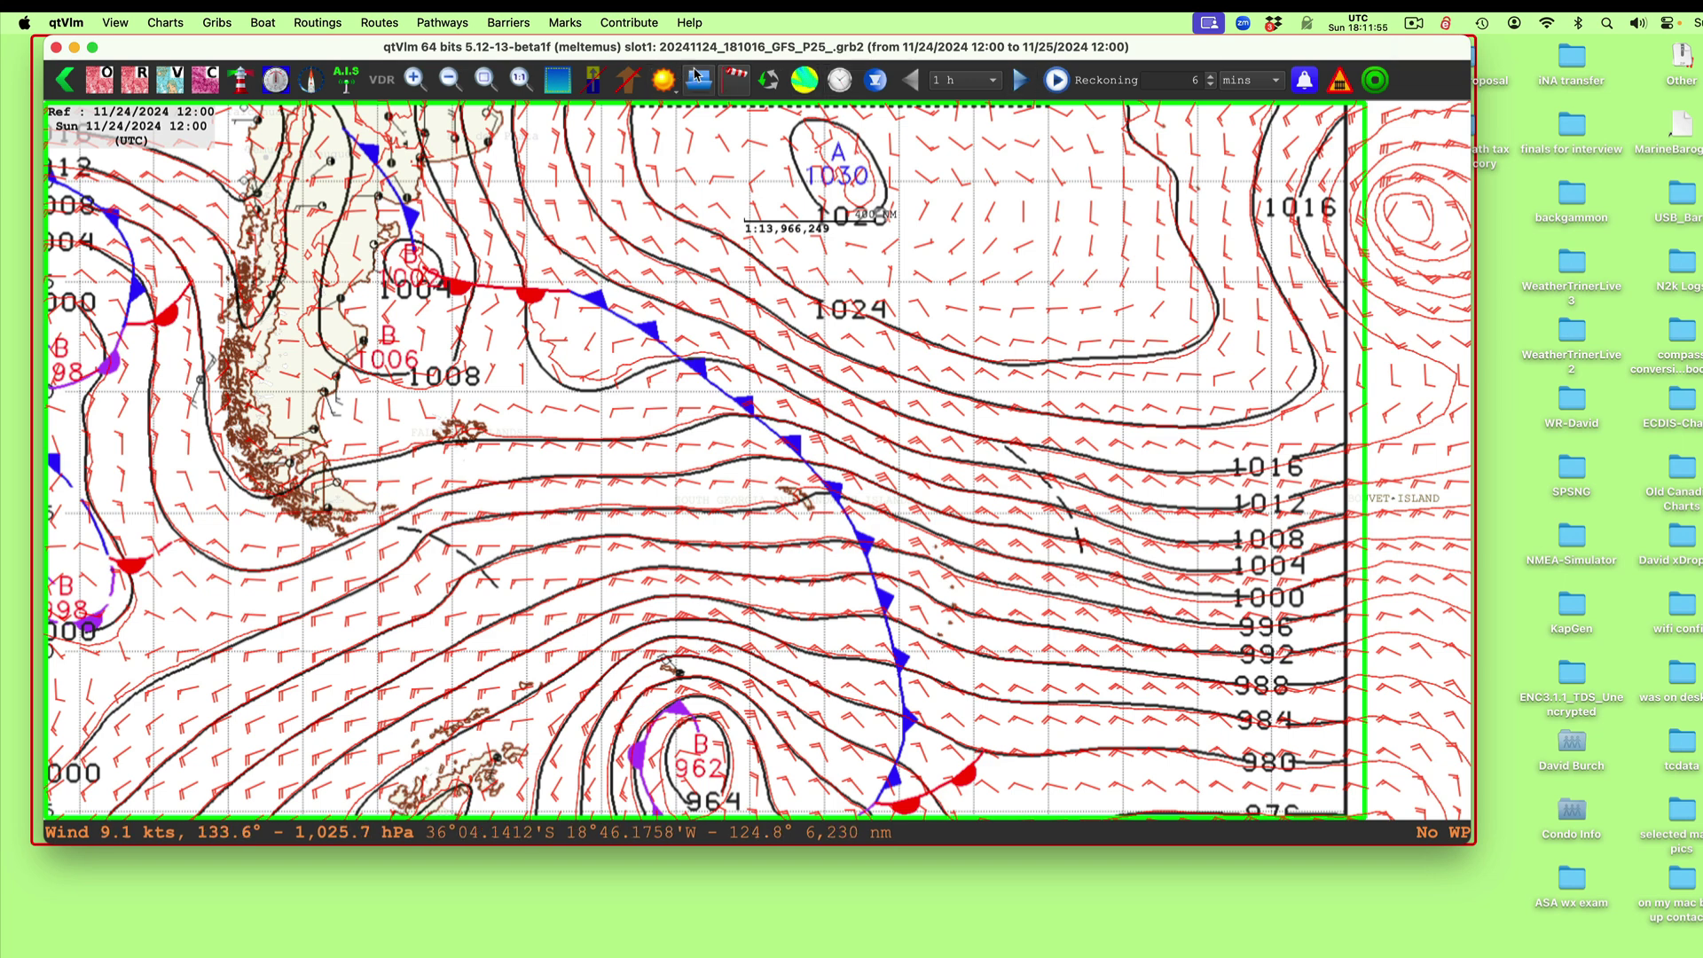
# Increase the size of the GRIB isolines to slightly past the middle of its range and close the GRIB configuration
pyautogui.click(742, 82)
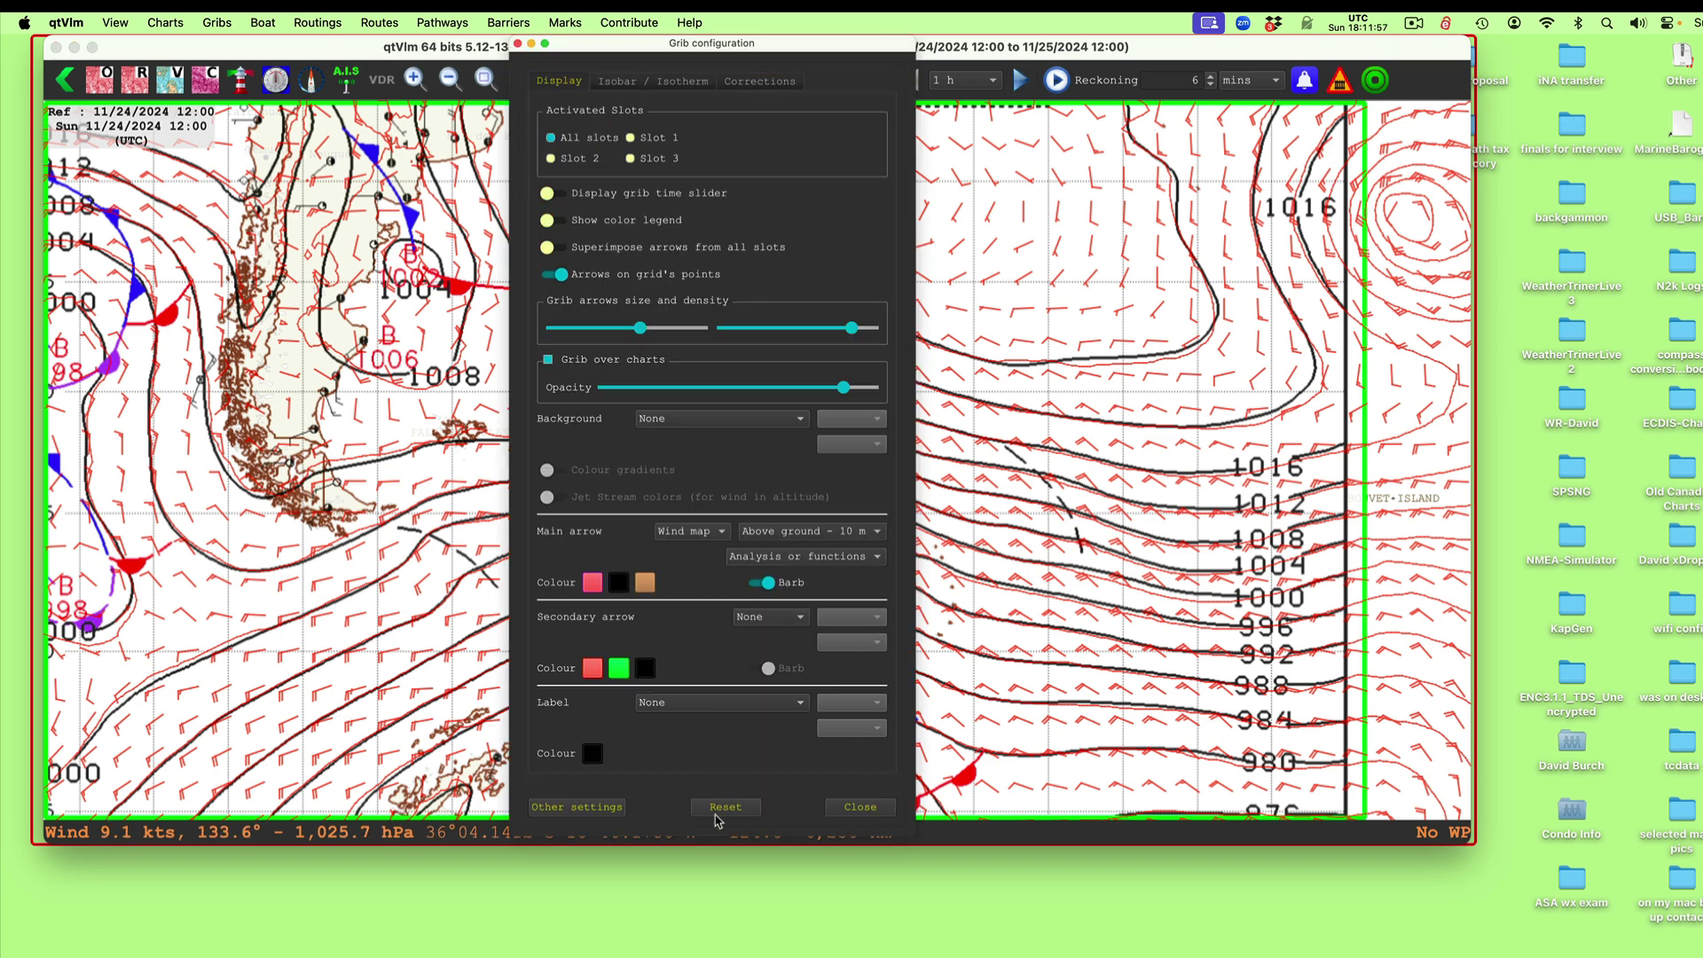
pyautogui.click(630, 82)
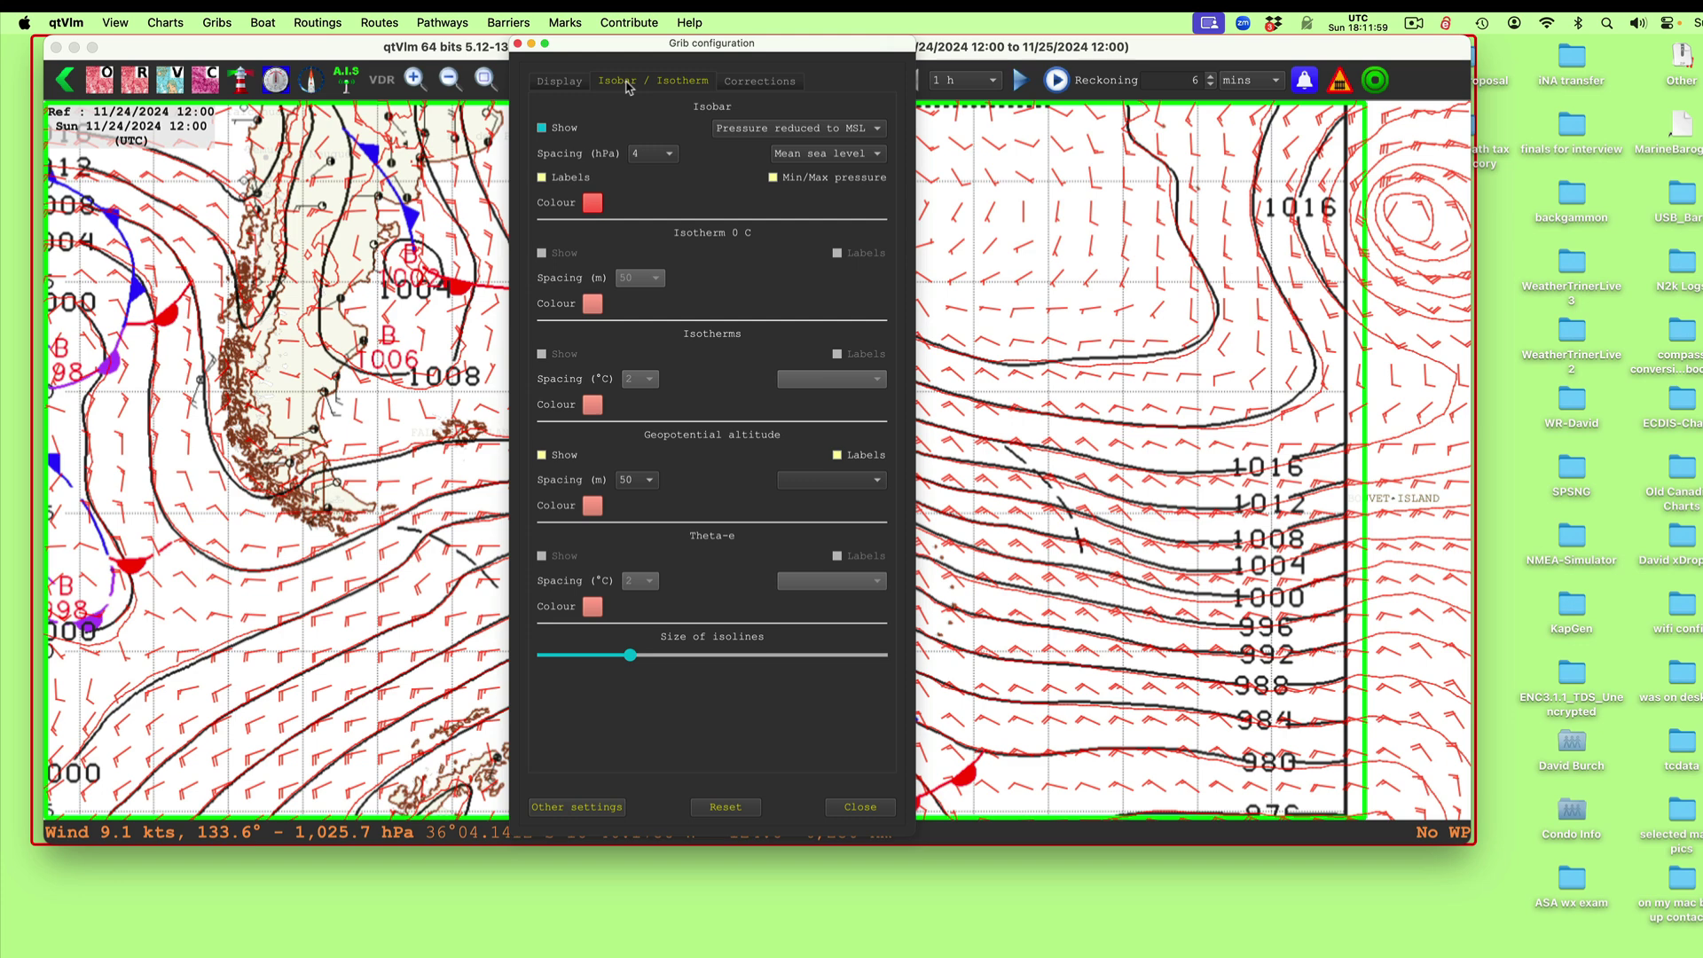
pyautogui.moveTo(631, 656); pyautogui.dragTo(742, 665)
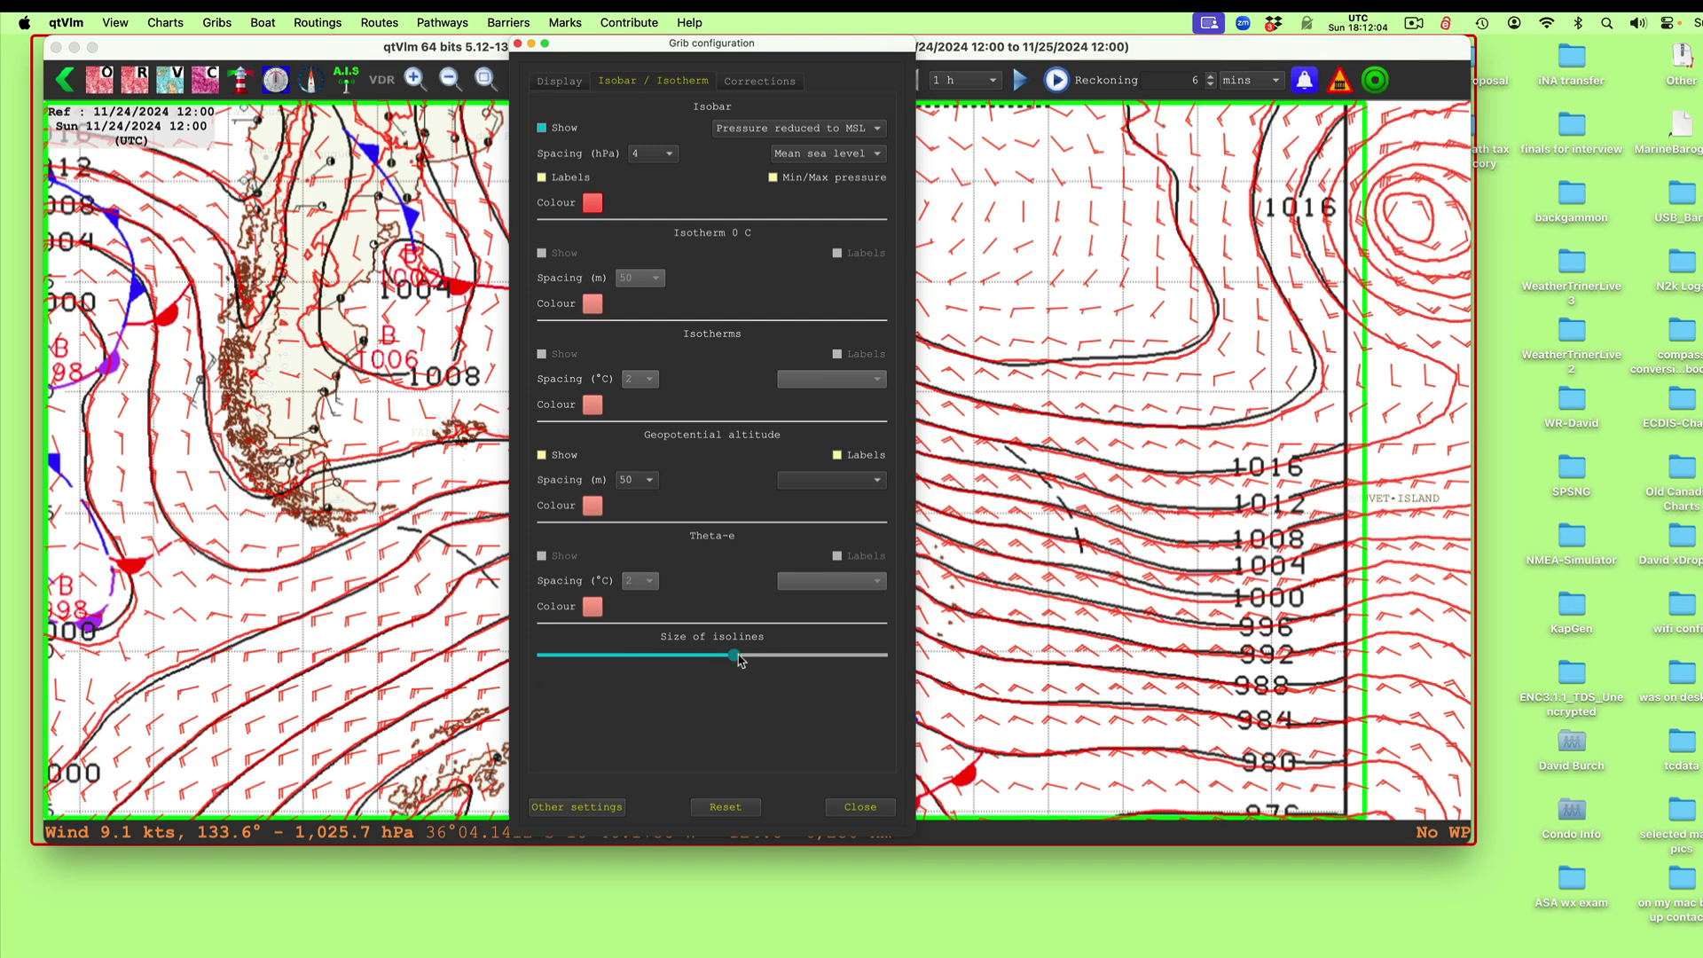
pyautogui.click(859, 806)
# Examine how the thickened GFS isobars and wind barbs match the analysis around the South Atlantic cold front, troughs and 962 low
pyautogui.scroll(-5, 940, 666)
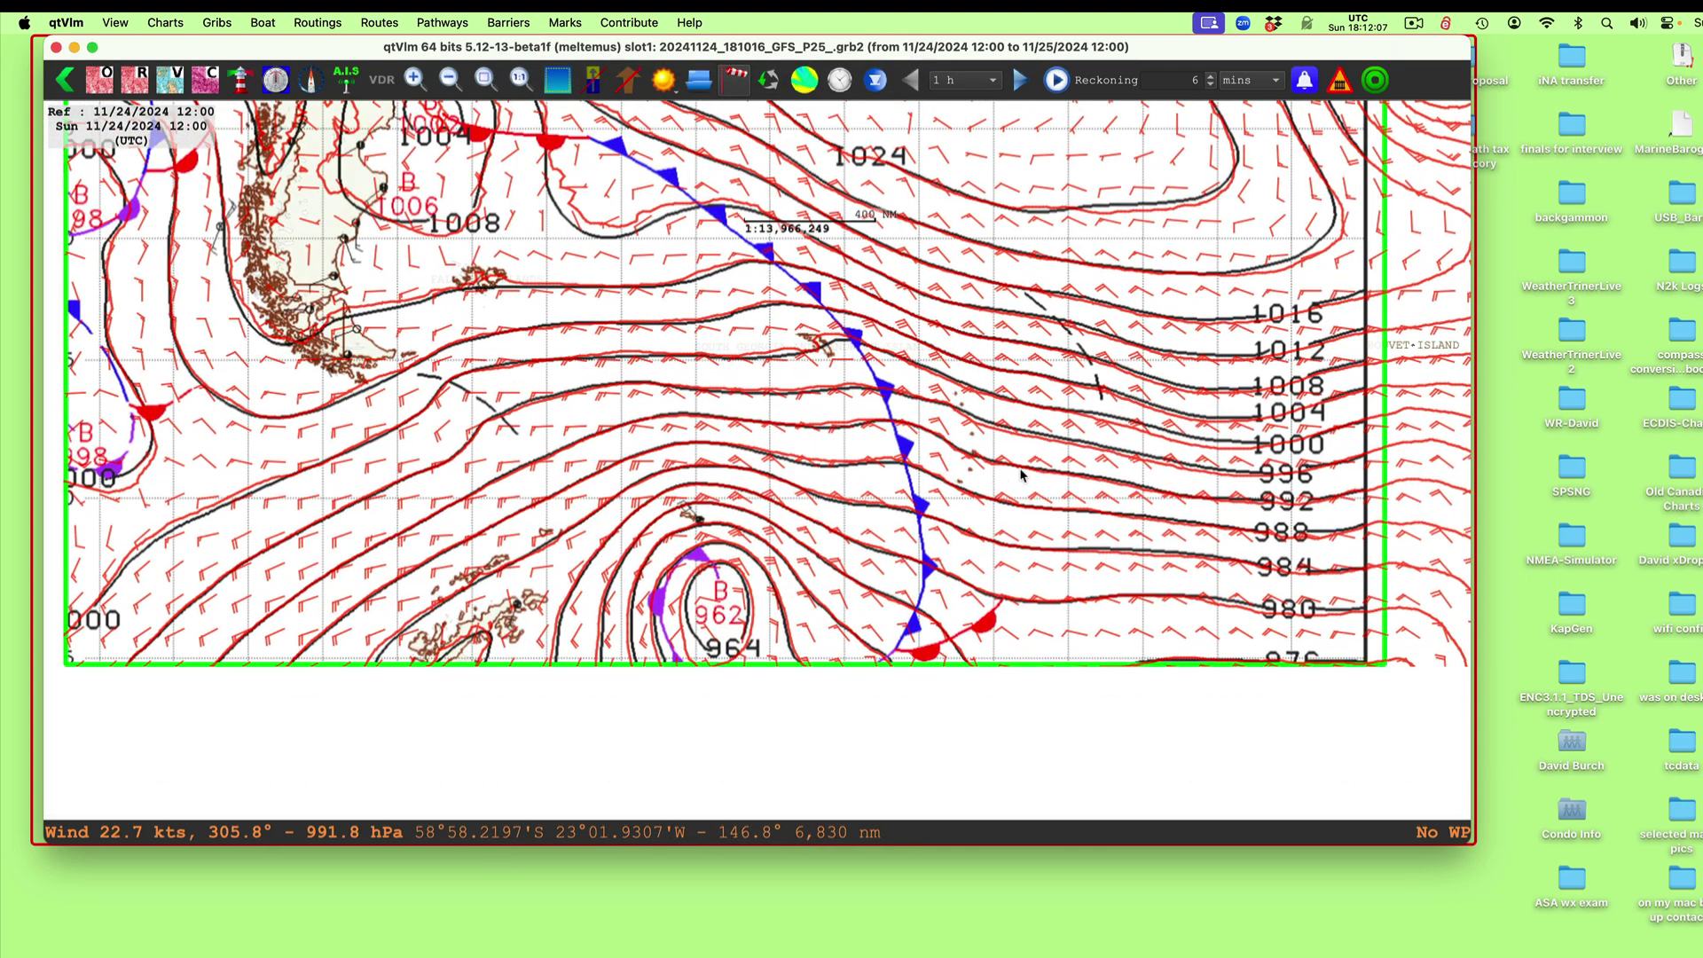
pyautogui.scroll(-3, 1011, 525)
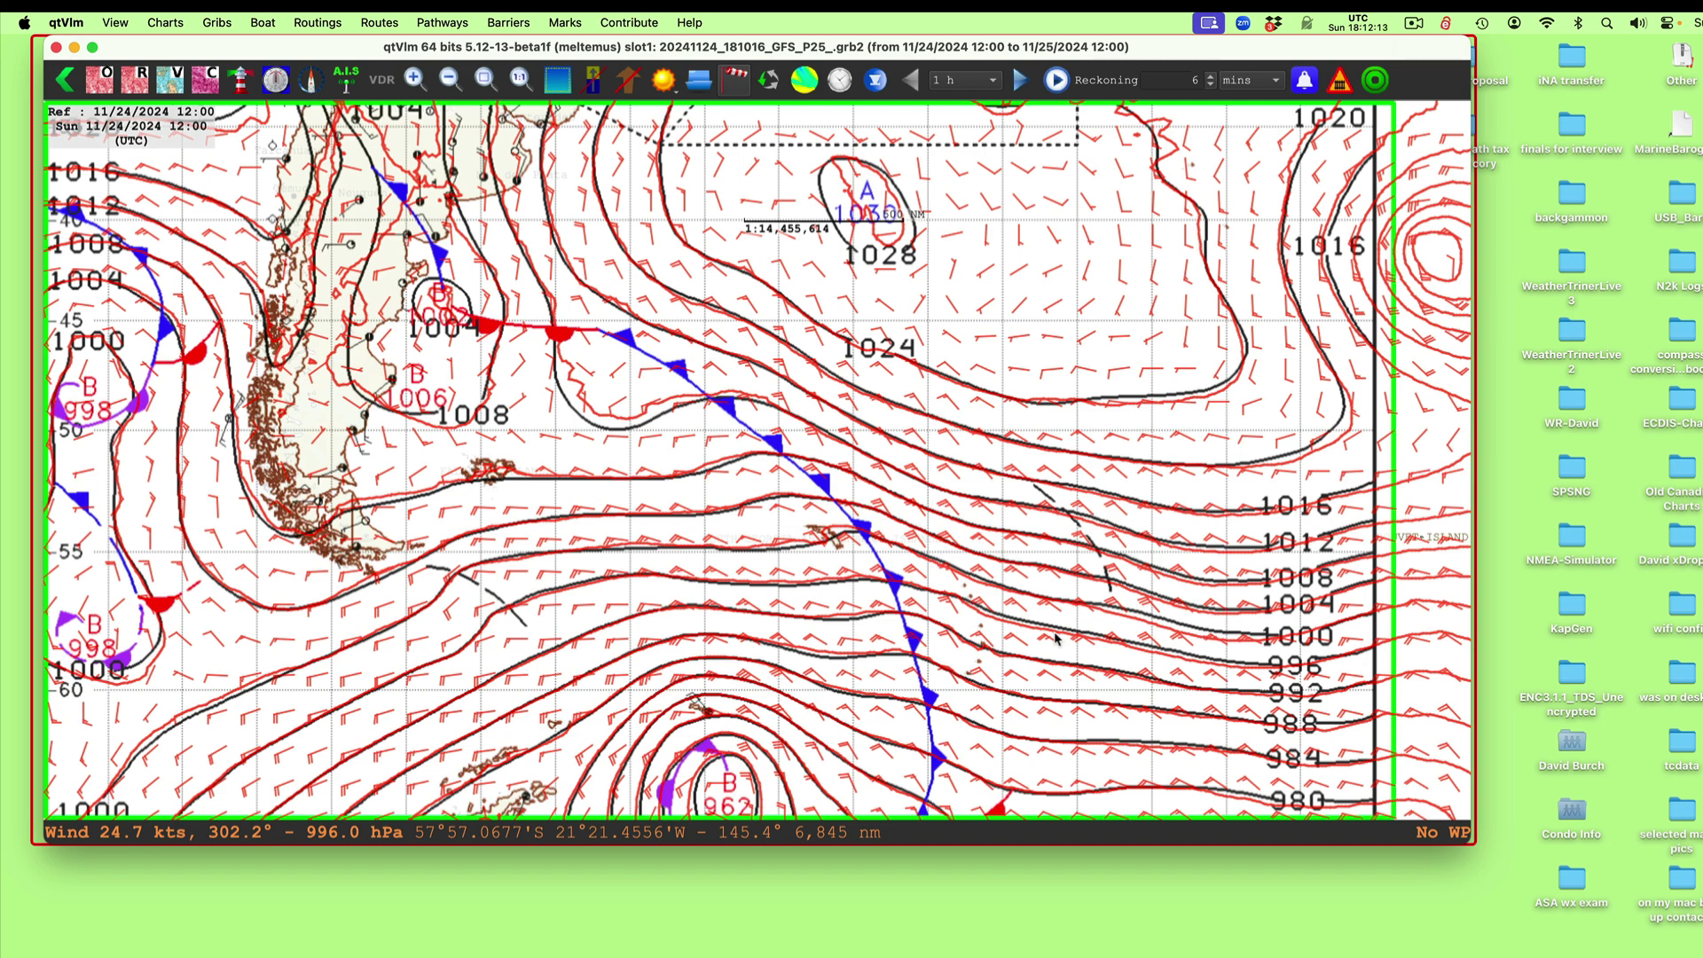
pyautogui.scroll(3, 1038, 577)
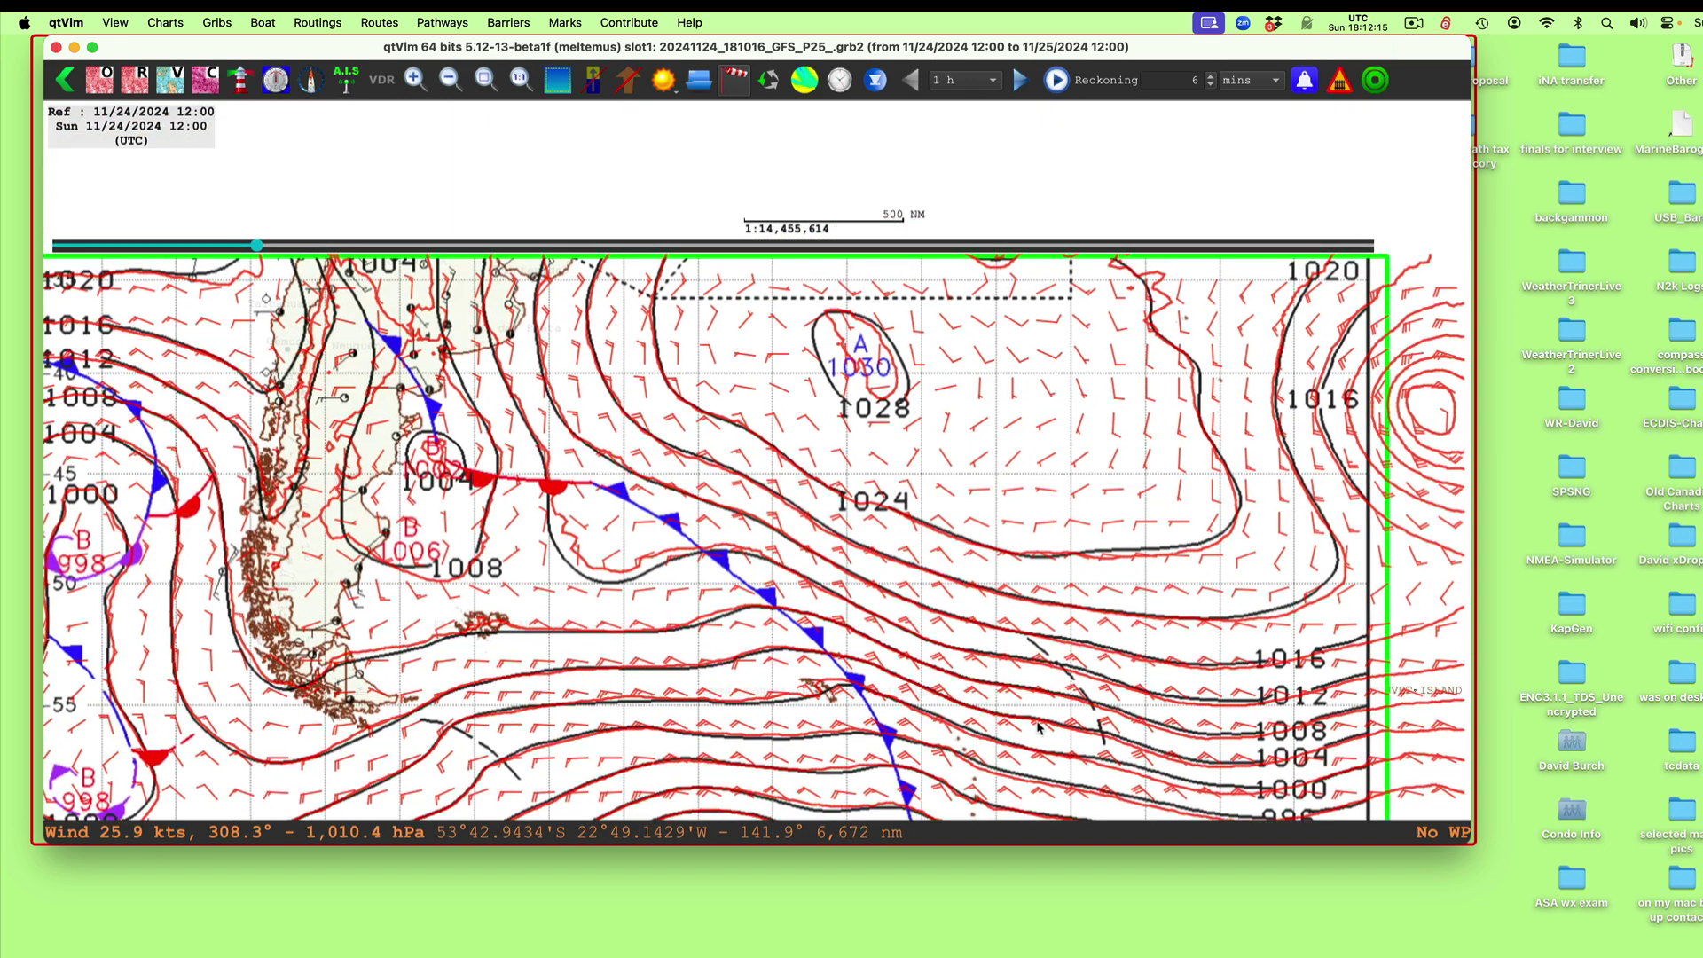
pyautogui.moveTo(1020, 525); pyautogui.dragTo(1025, 396)
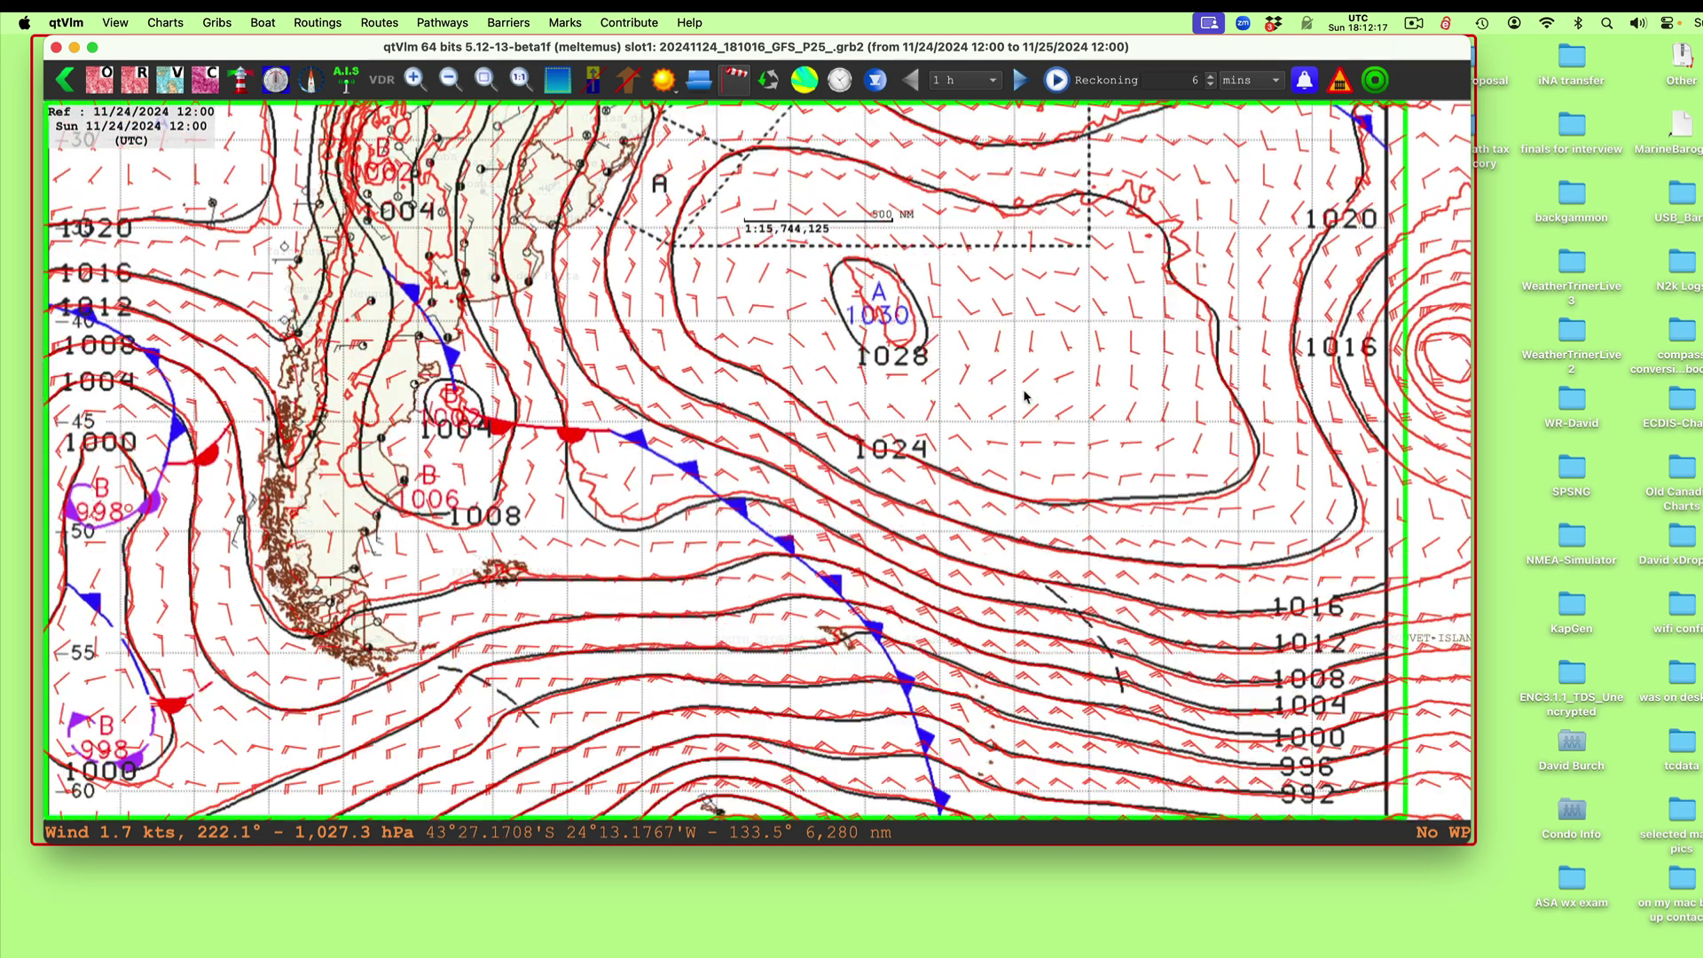
pyautogui.scroll(-1, 1025, 396)
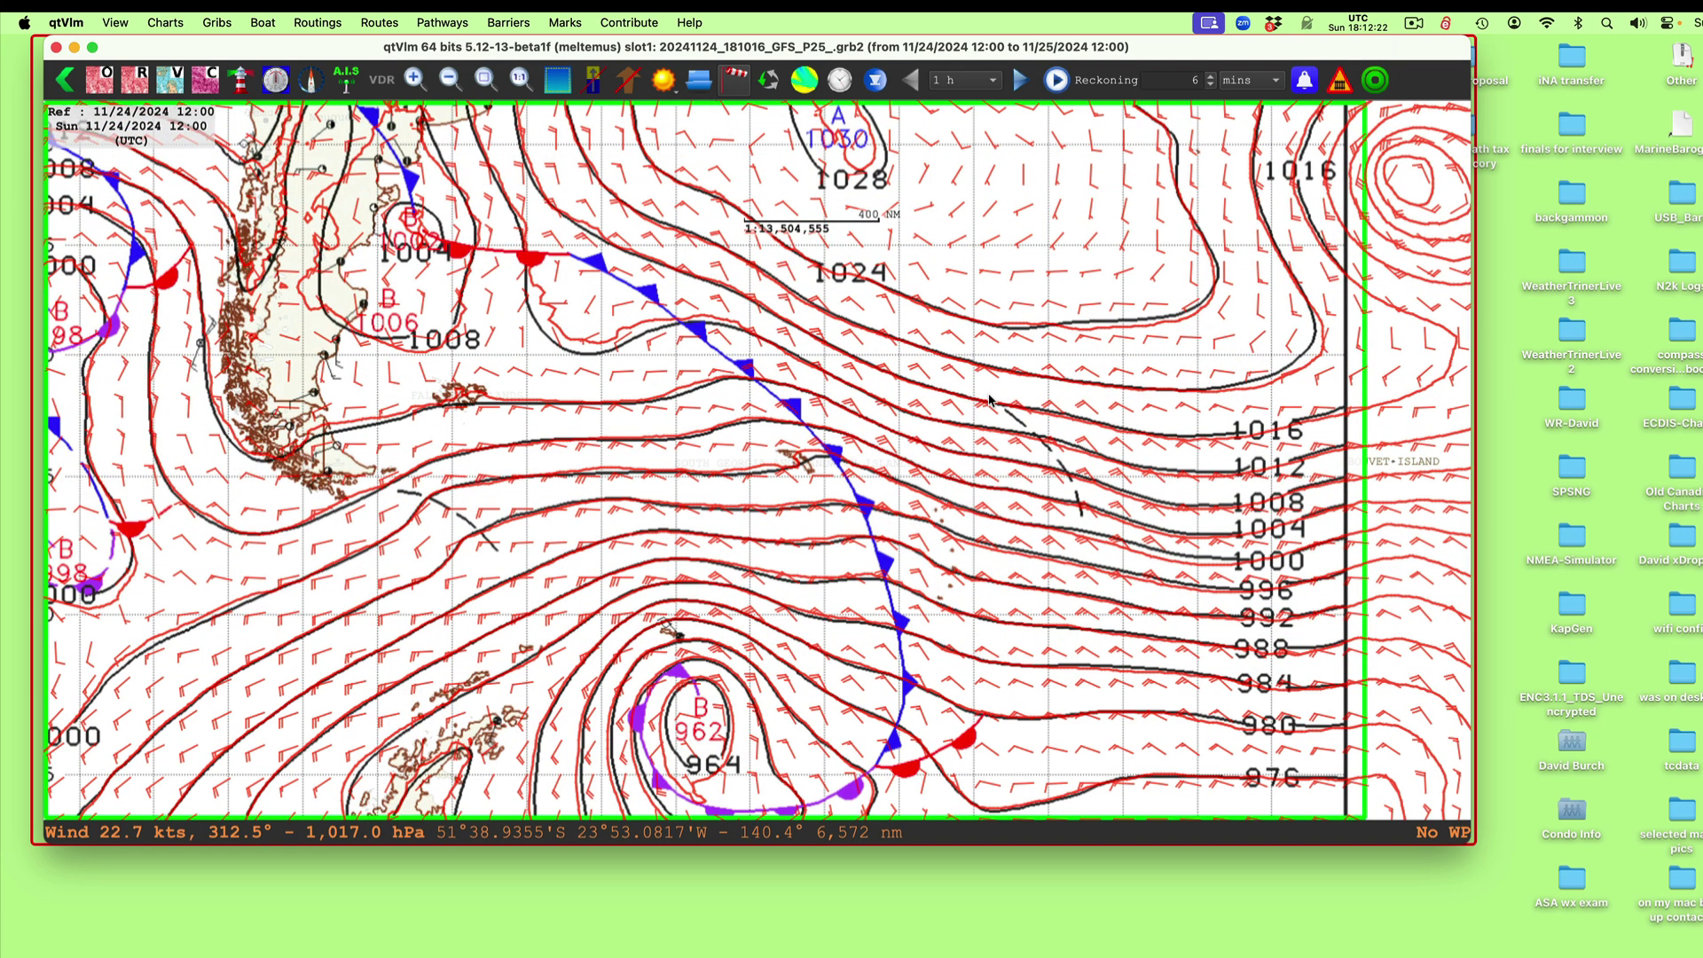
pyautogui.scroll(-3, 949, 510)
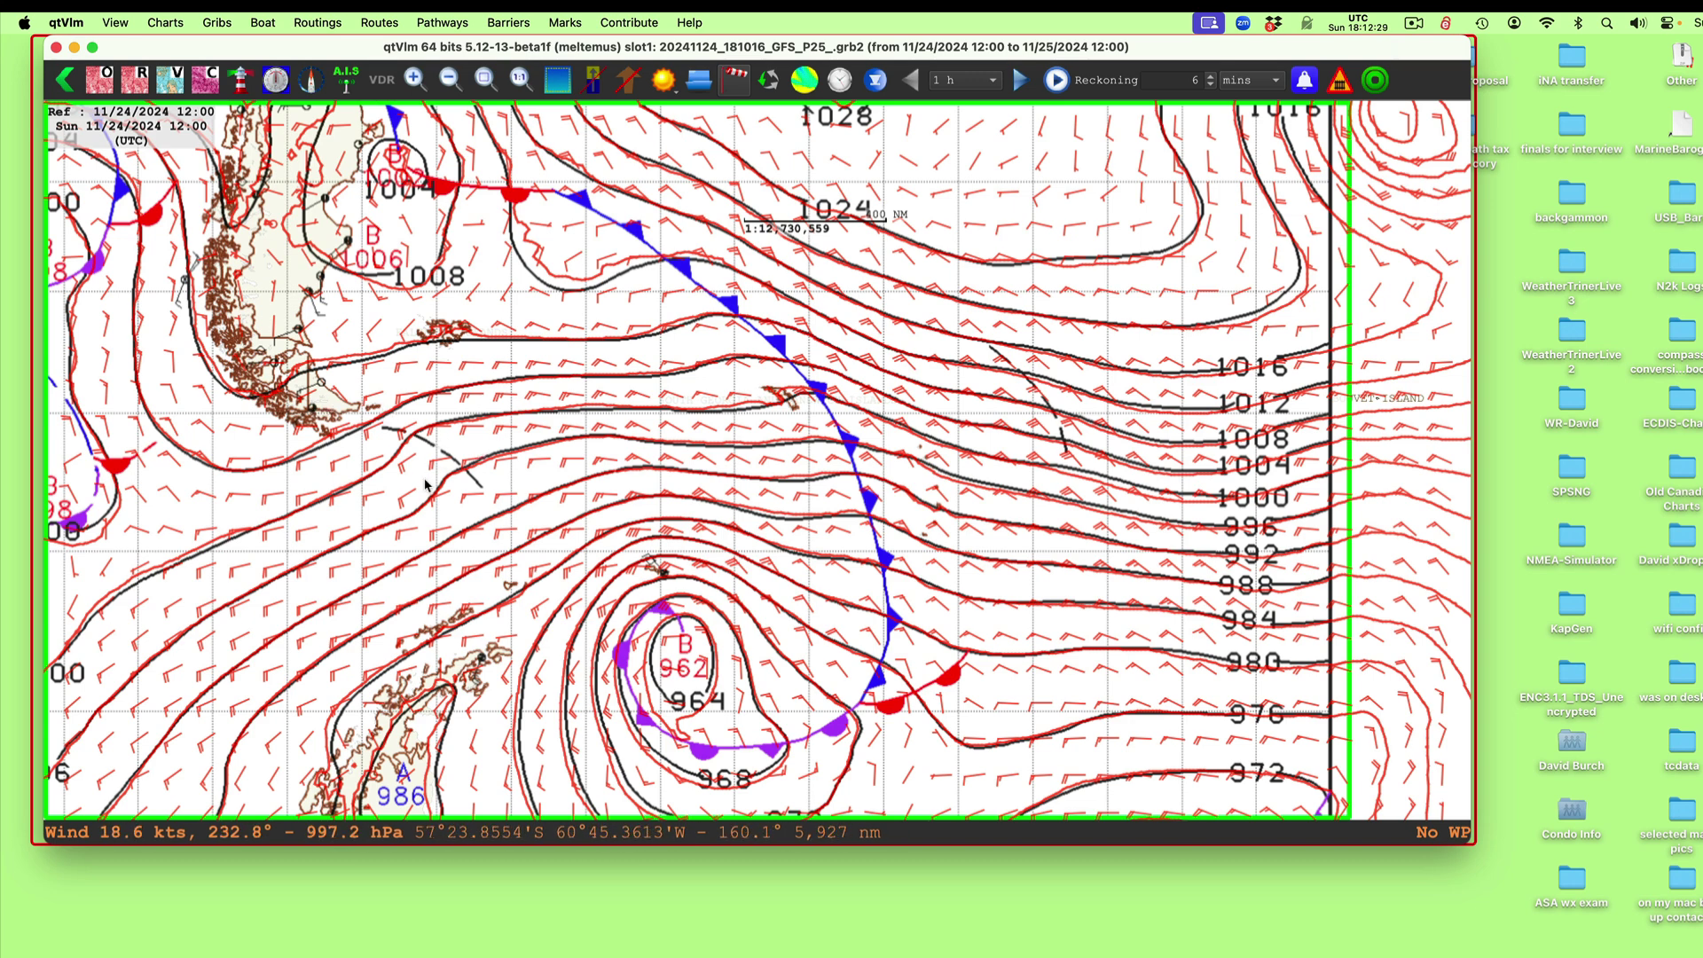
pyautogui.scroll(3, 423, 463)
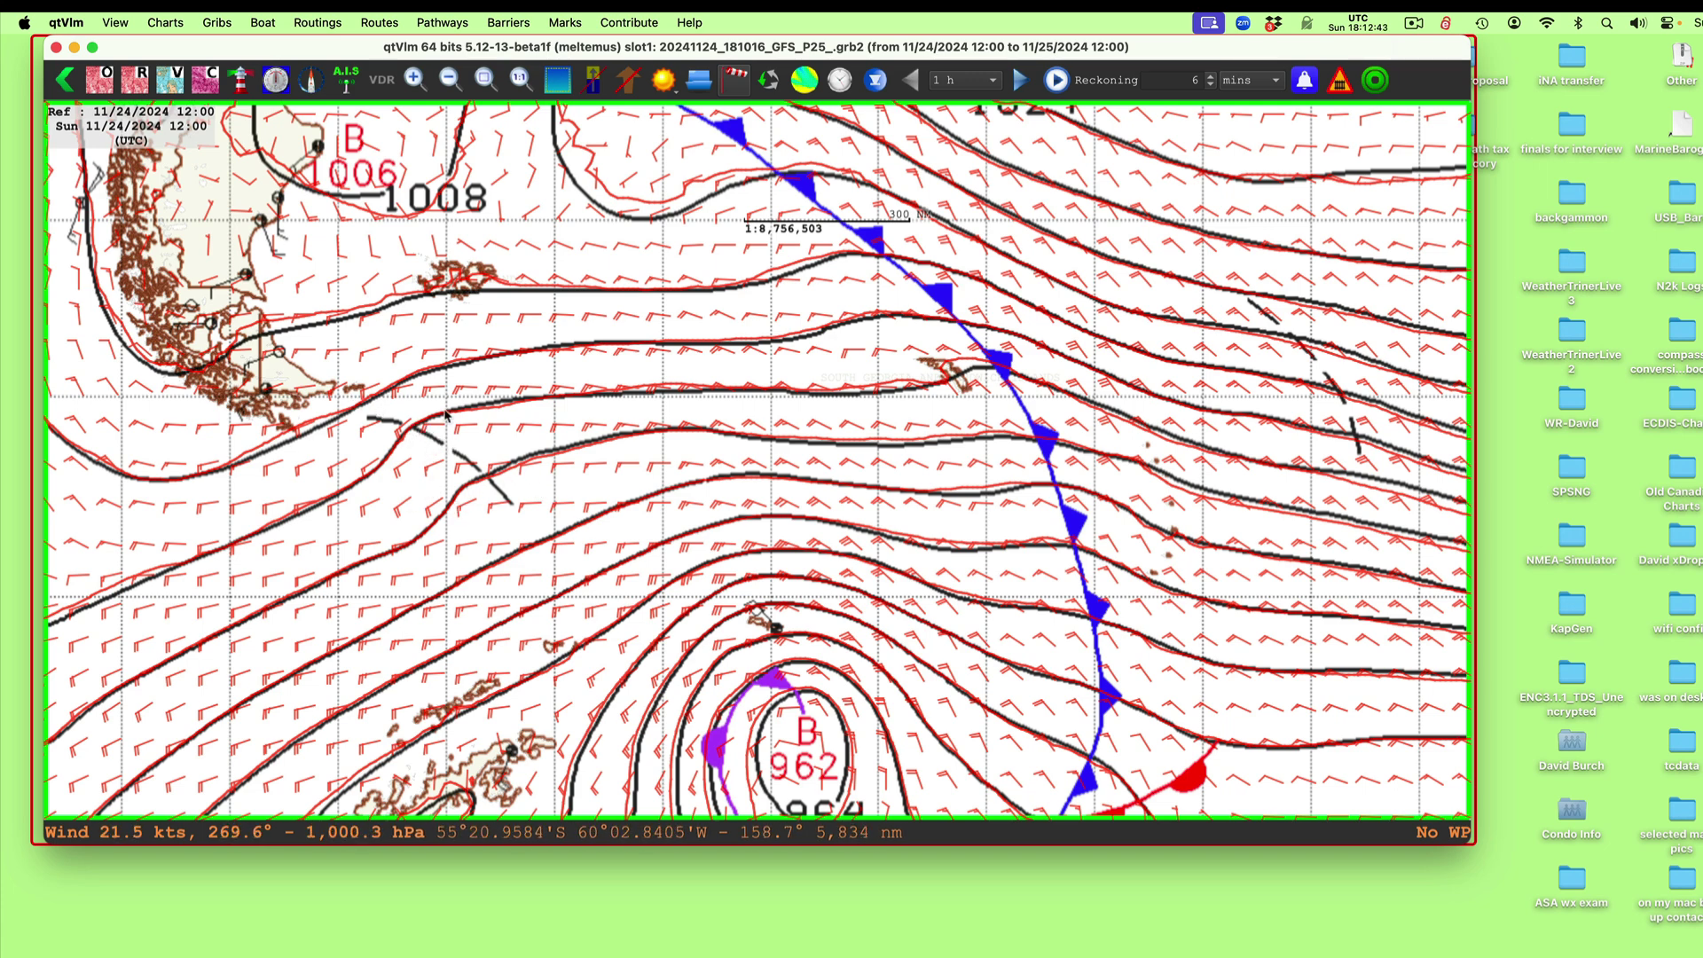
pyautogui.moveTo(1135, 501); pyautogui.dragTo(546, 355)
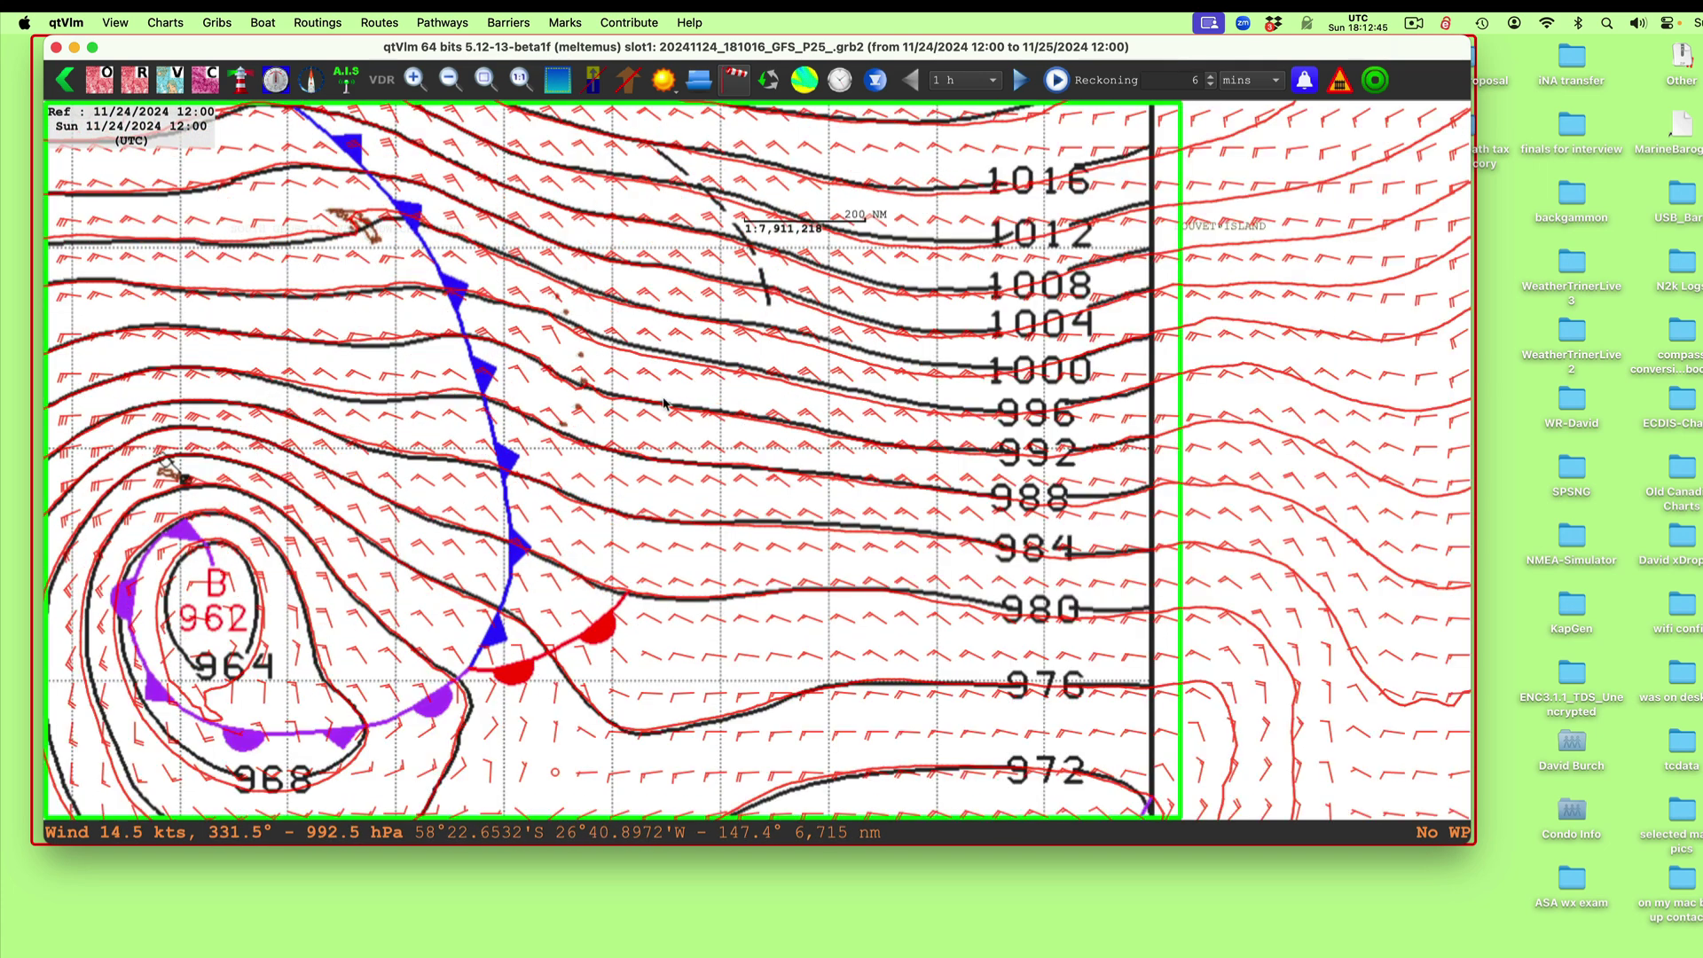
pyautogui.moveTo(801, 394); pyautogui.dragTo(938, 416)
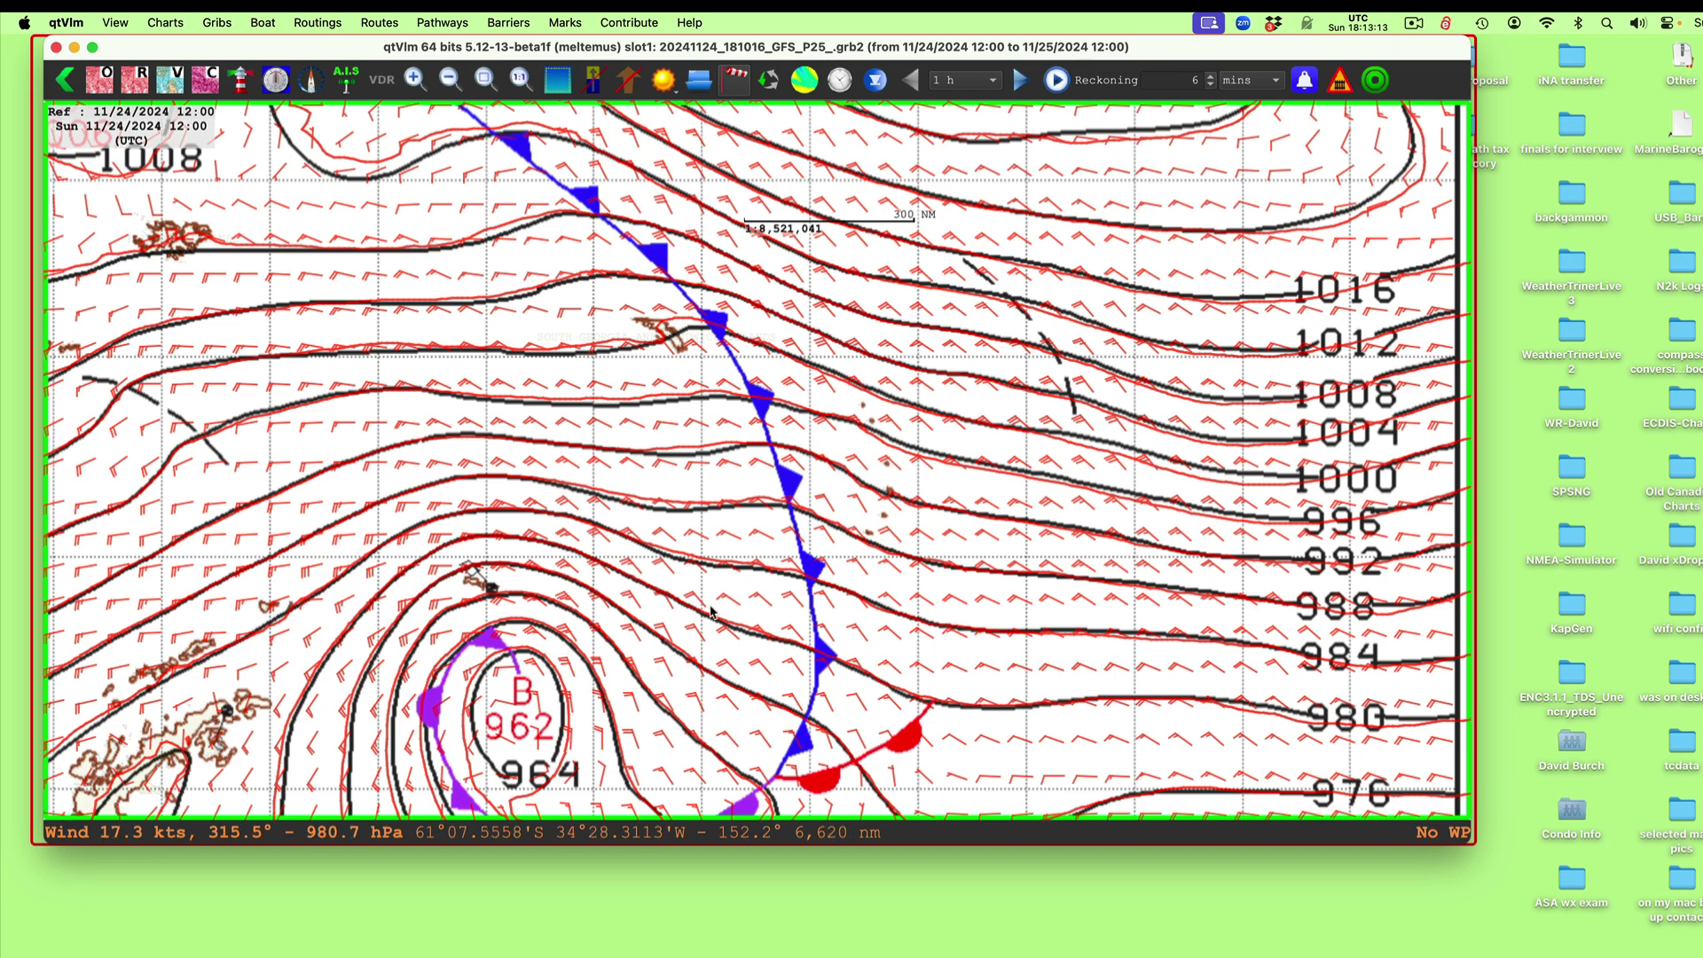
# Review the match between GFS isobars and the surface analysis over the wider chart, from Antarctic waters to the tropics
pyautogui.scroll(-1, 772, 507)
pyautogui.scroll(-1, 772, 507)
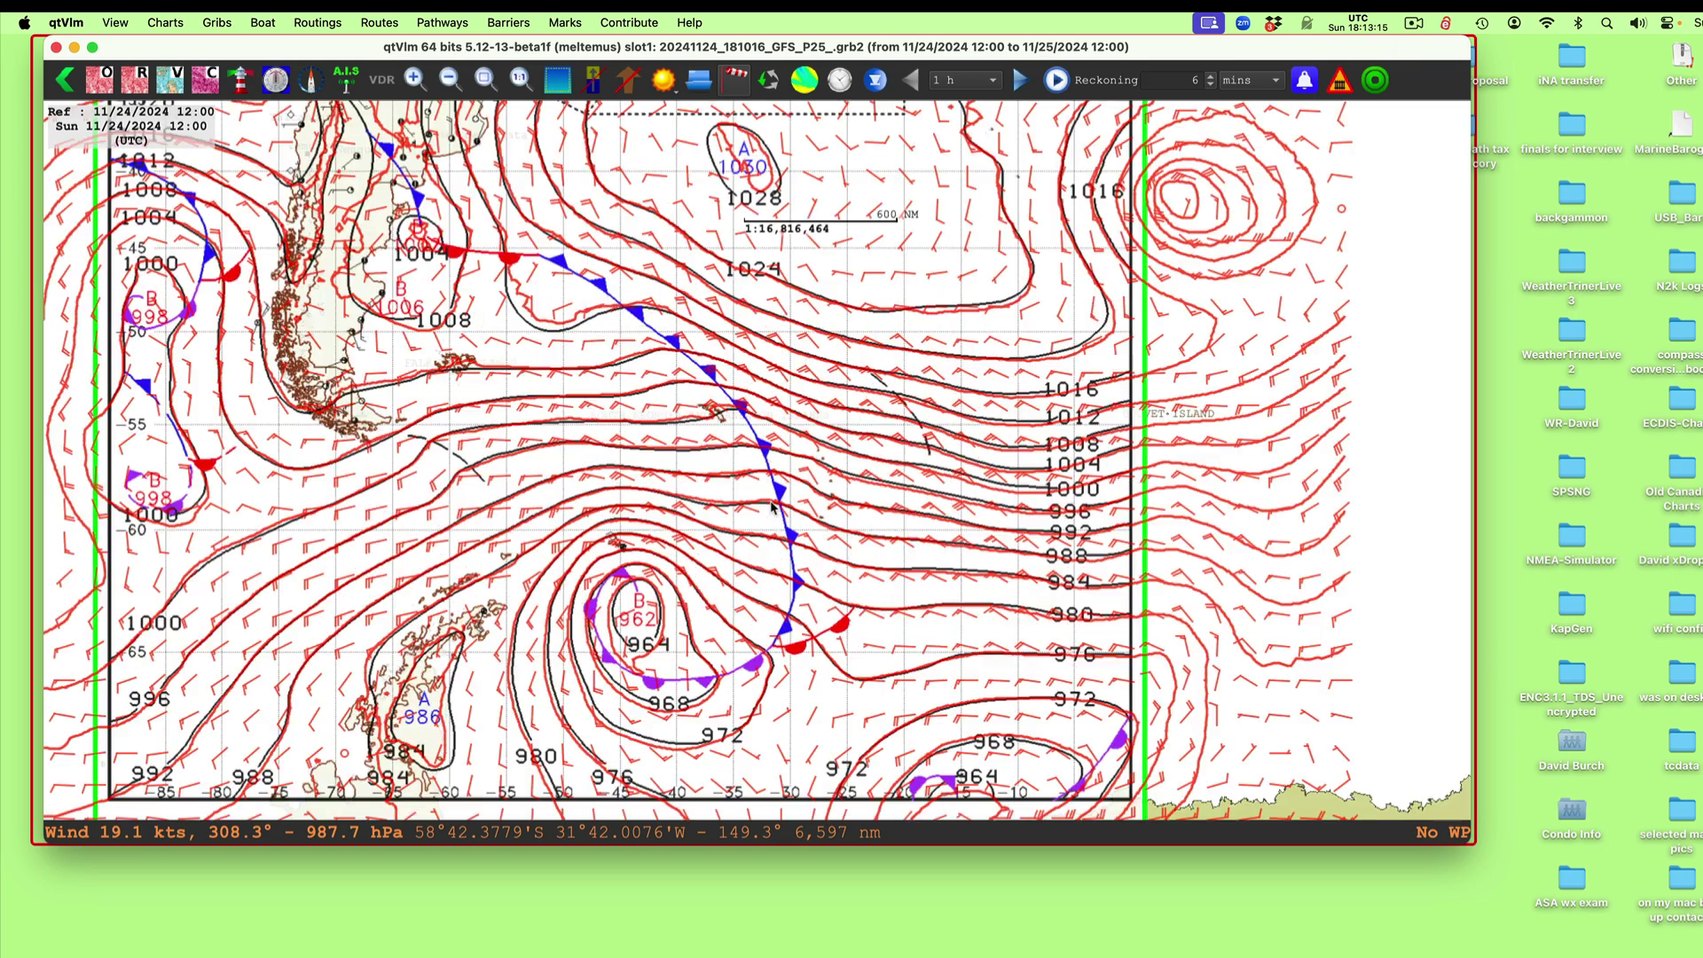
pyautogui.scroll(-1, 891, 438)
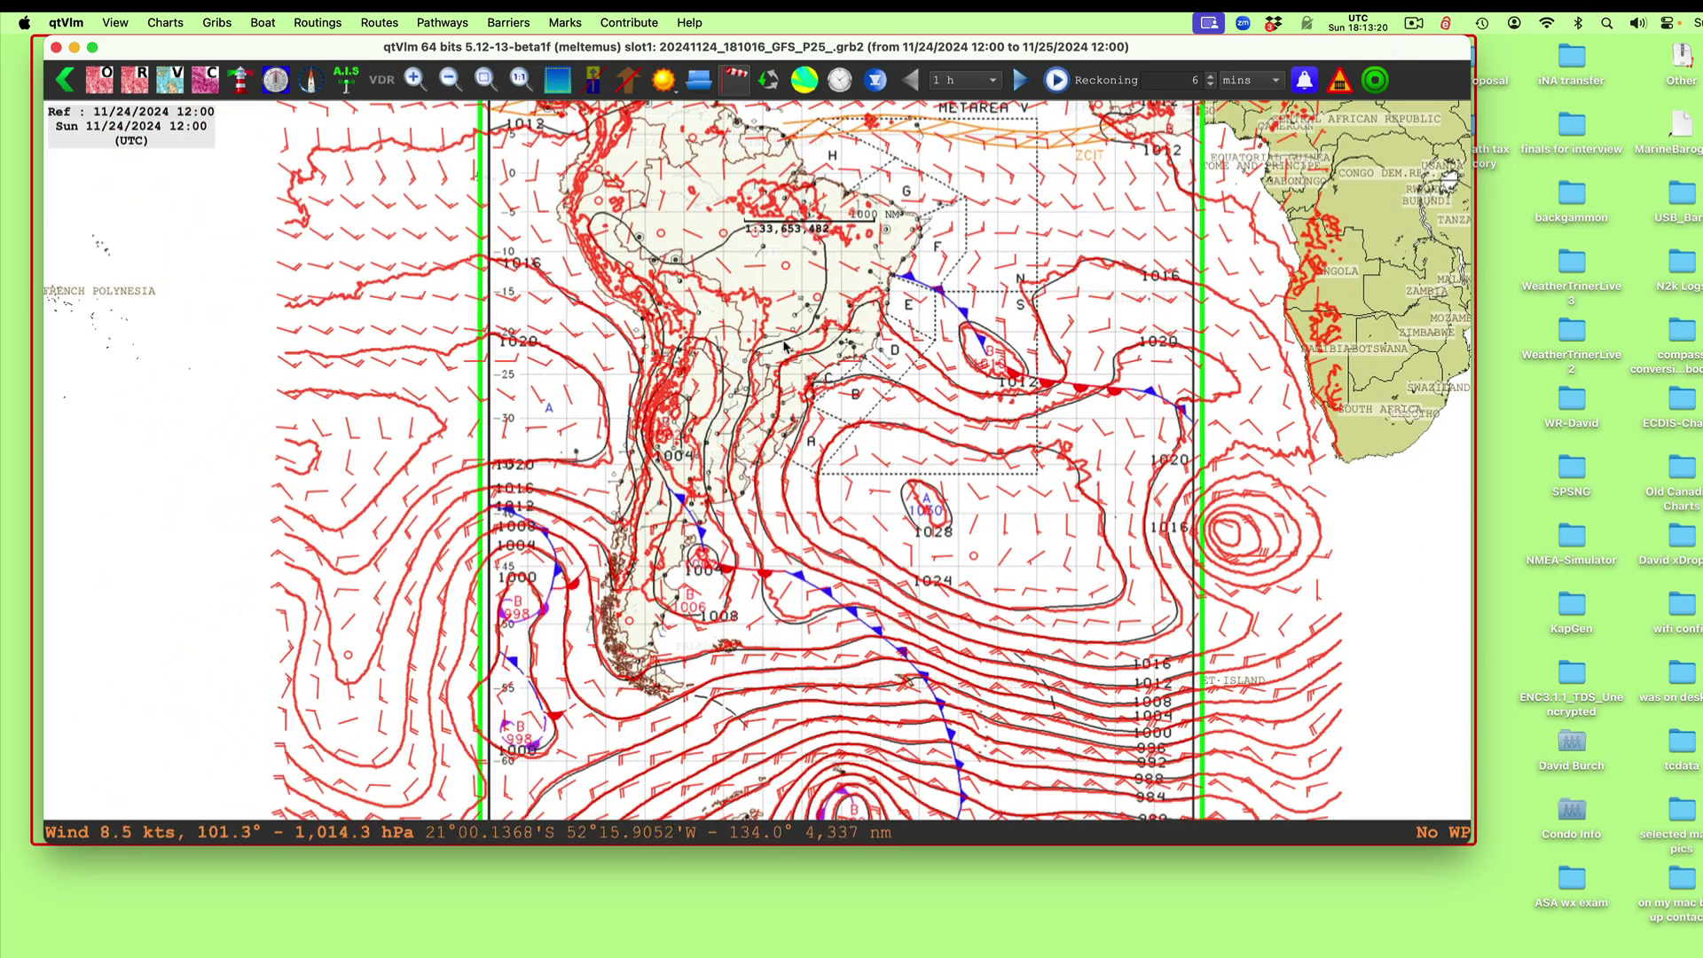
pyautogui.scroll(1, 792, 342)
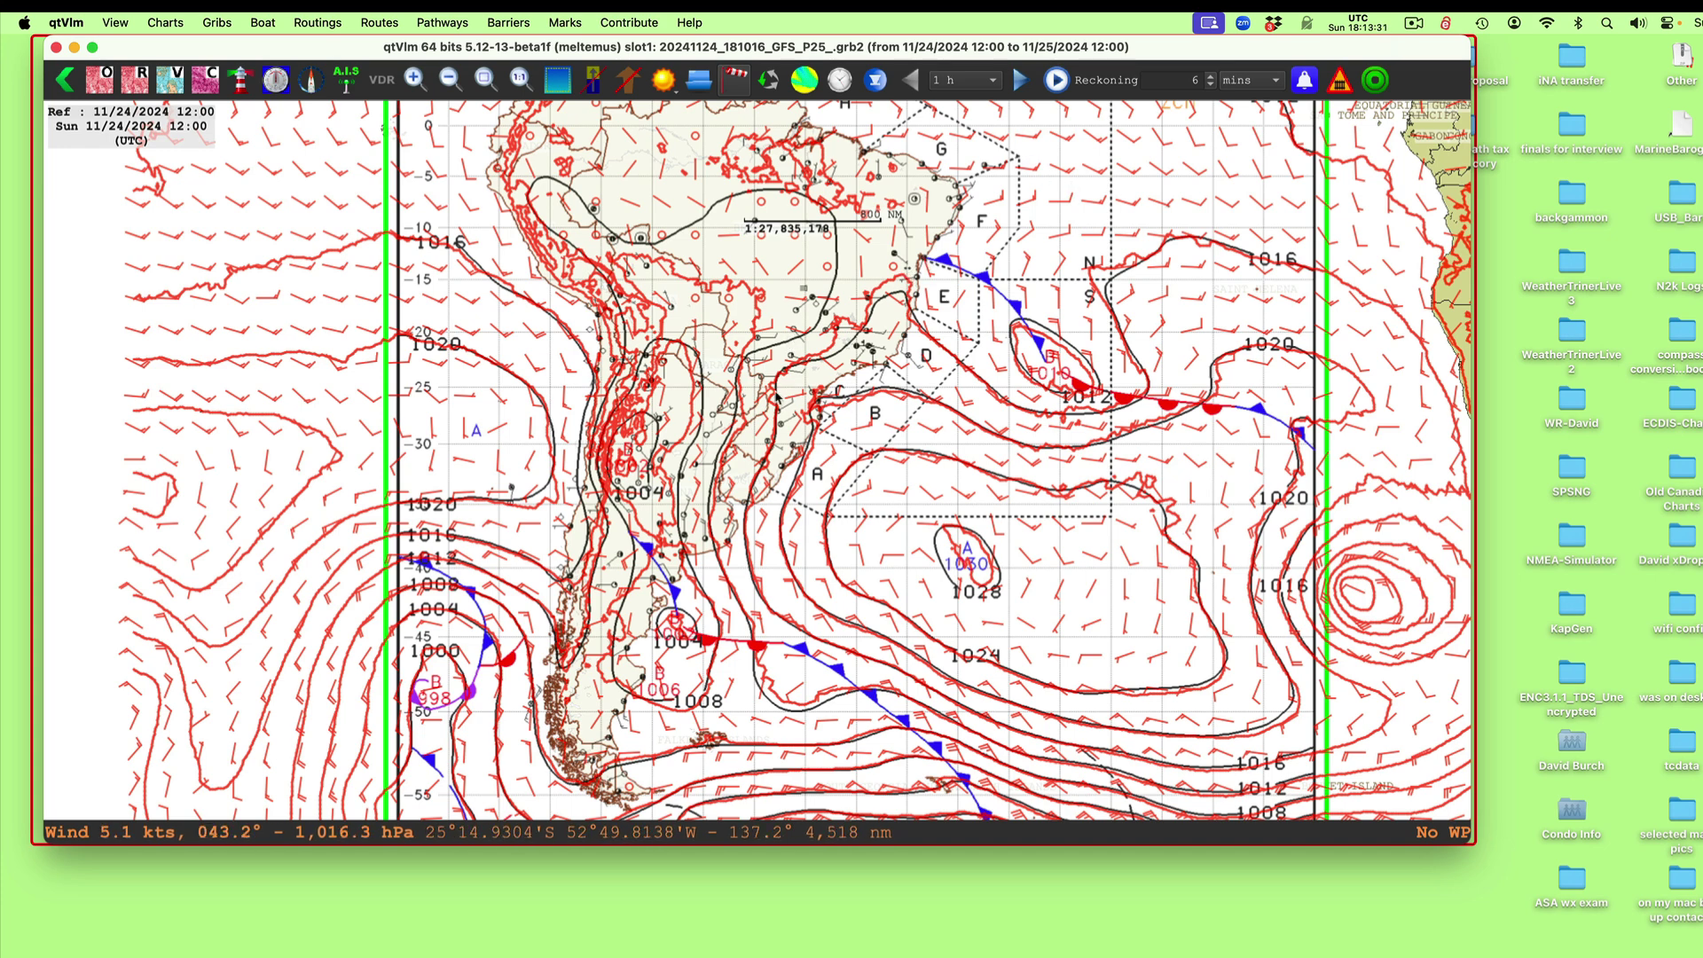
pyautogui.scroll(5, 915, 504)
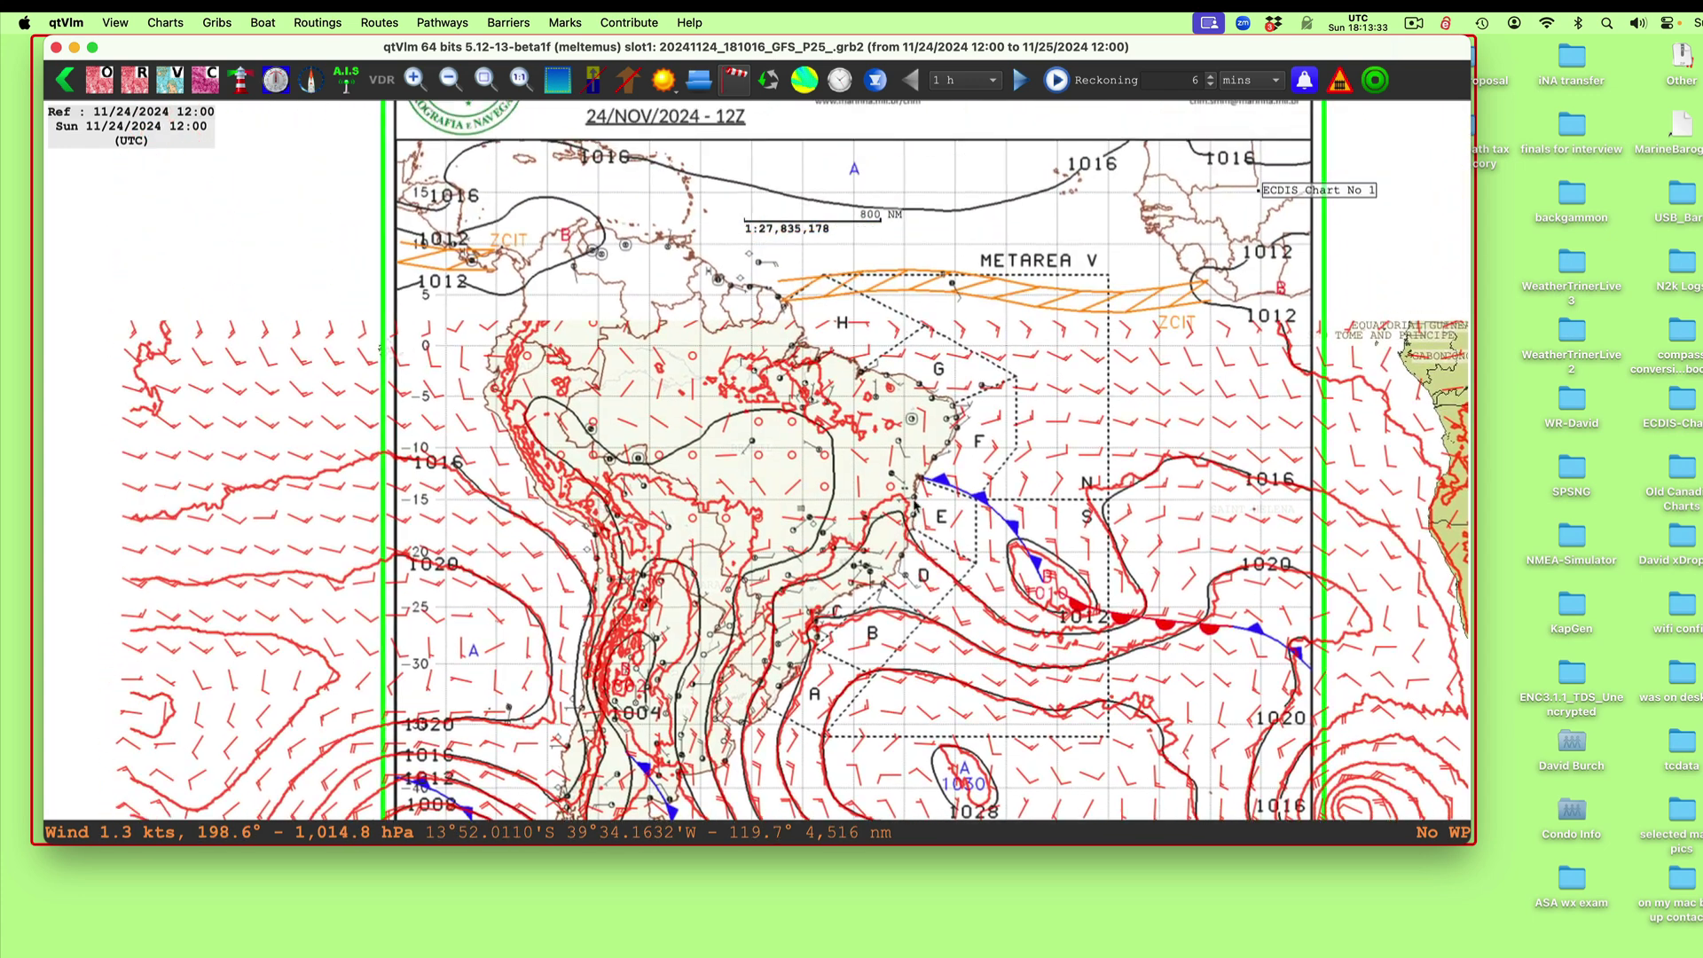
pyautogui.scroll(3, 914, 504)
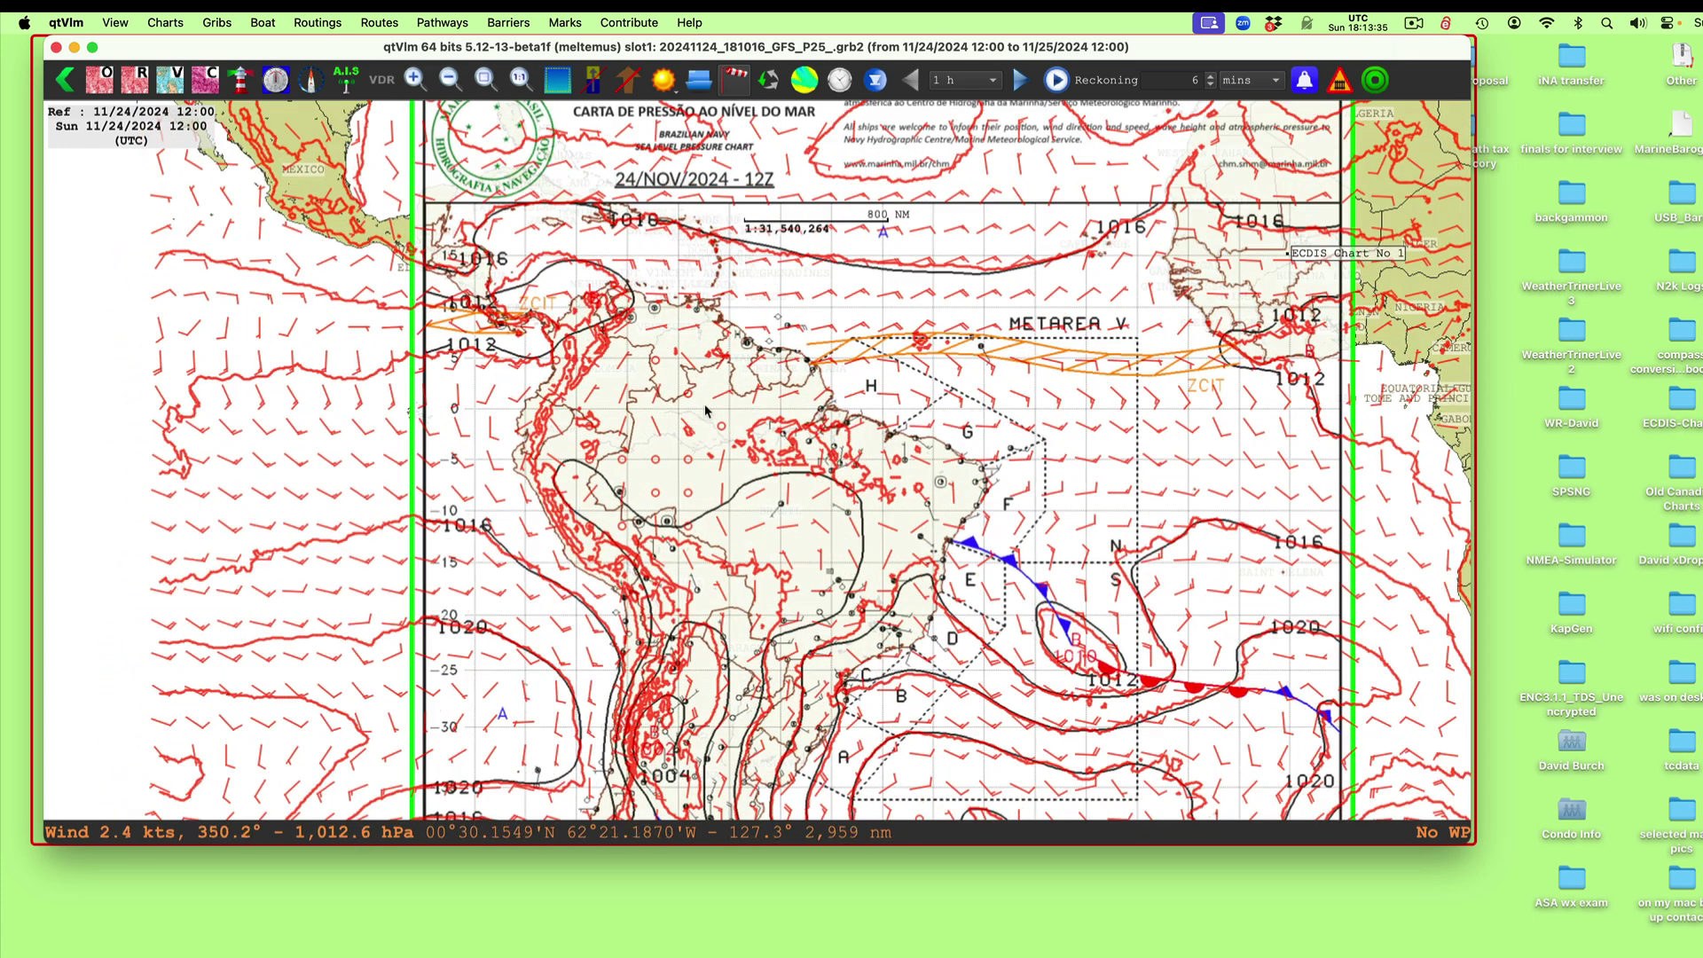